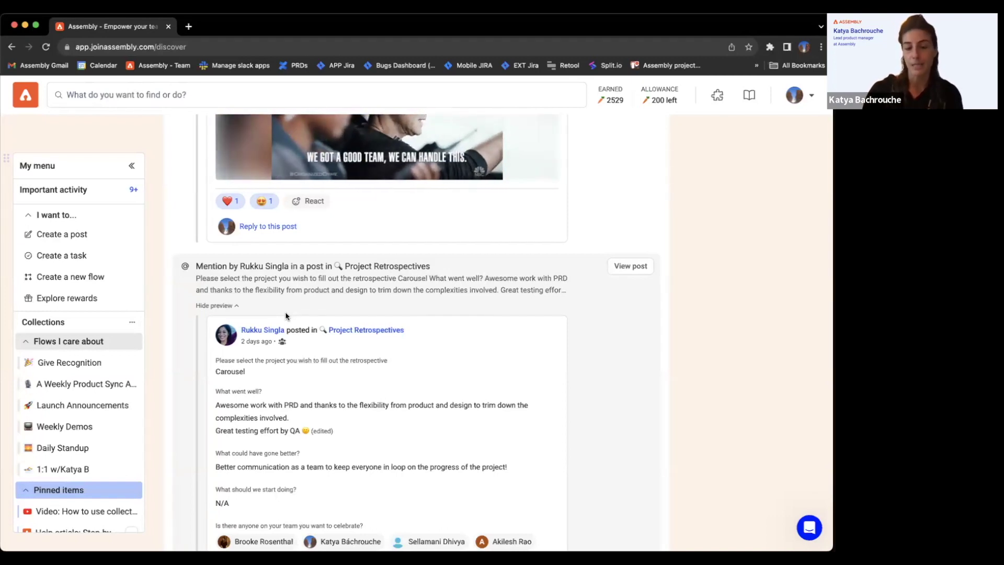
Step: Review the remaining important activity down to the Weekly Demos entry and collapse the important activity section
scroll(286, 316, "down", 5)
scroll(286, 316, "down", 20)
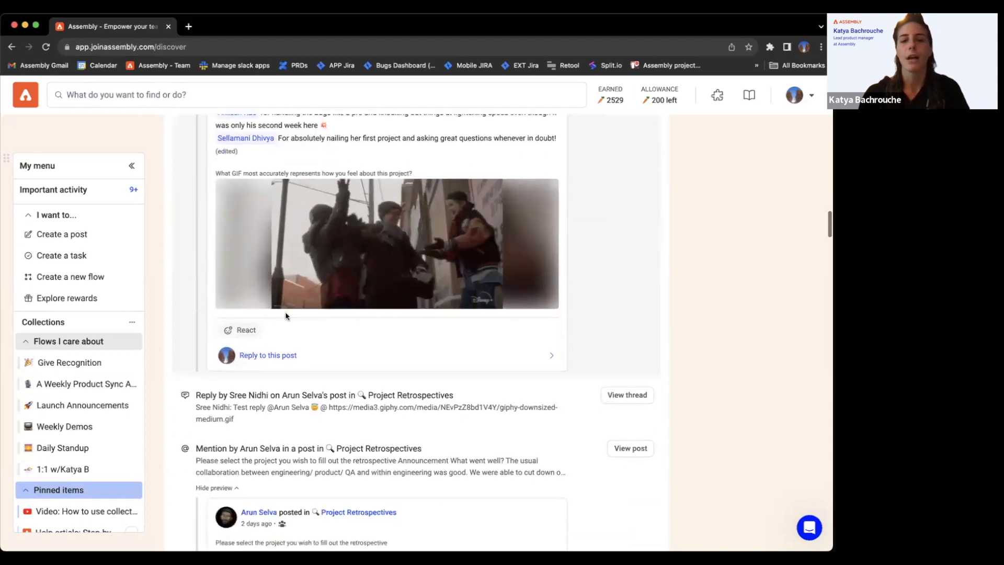
scroll(302, 331, "down", 1)
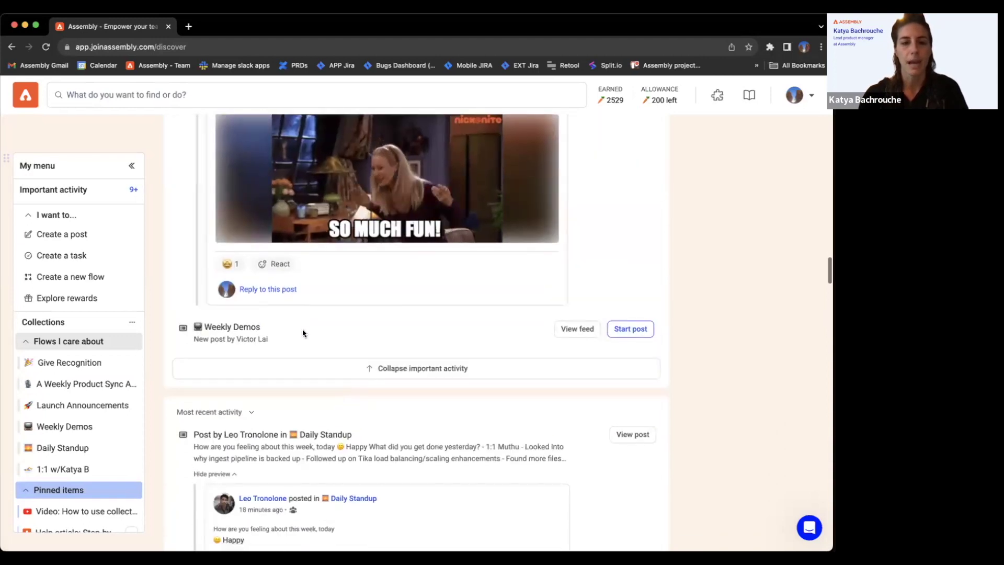
left_click(375, 372)
scroll(365, 270, "down", 8)
scroll(365, 270, "up", 20)
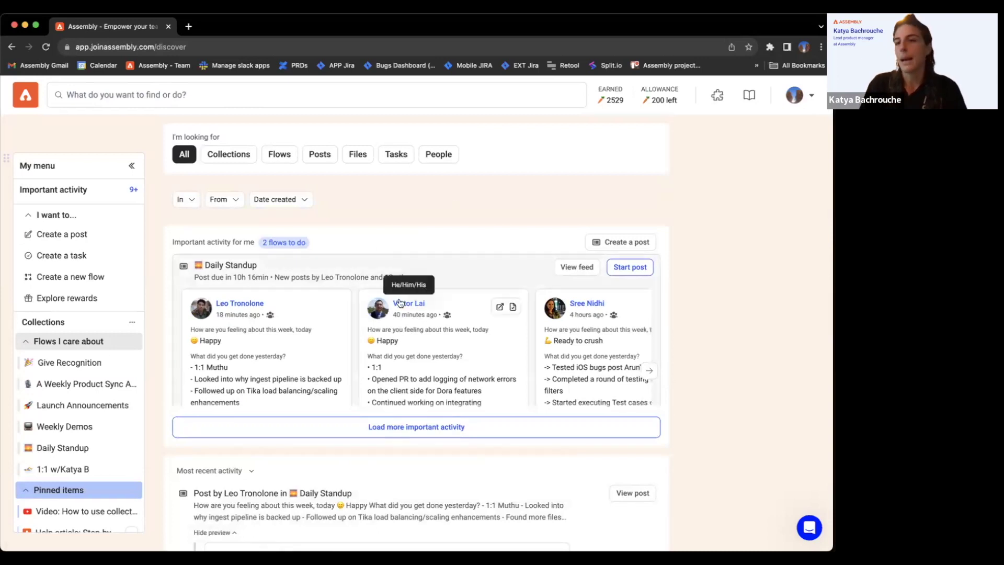
Step: Look through the most recent activity list, including Daily Standup posts, thread replies, Google Drive files and tasks
scroll(400, 302, "down", 5)
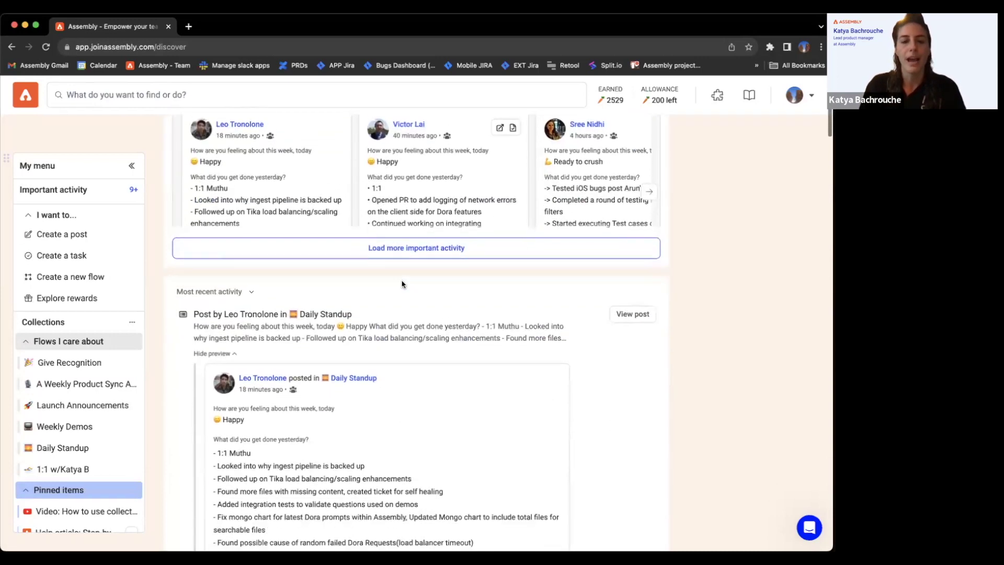
scroll(404, 285, "down", 1)
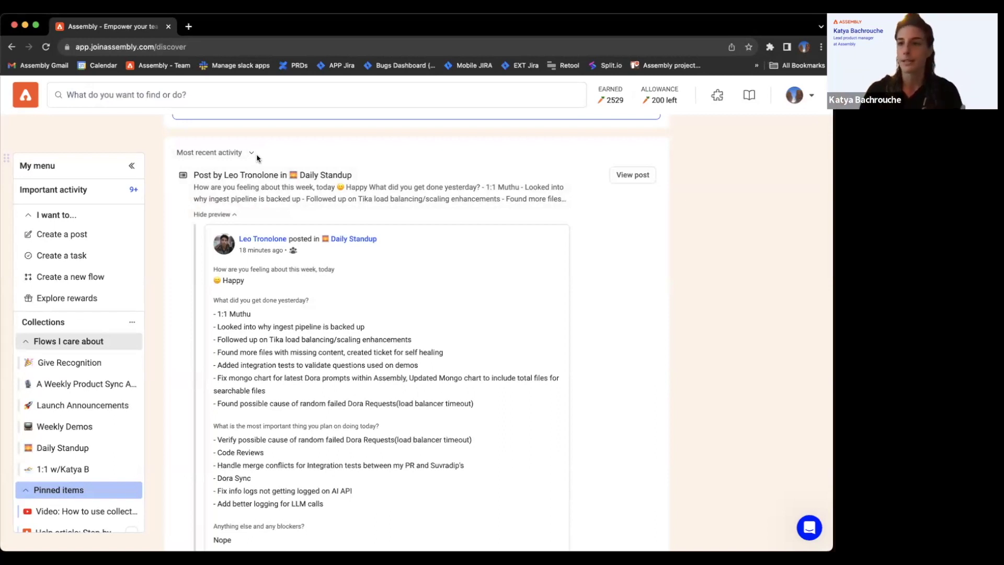
scroll(256, 157, "down", 5)
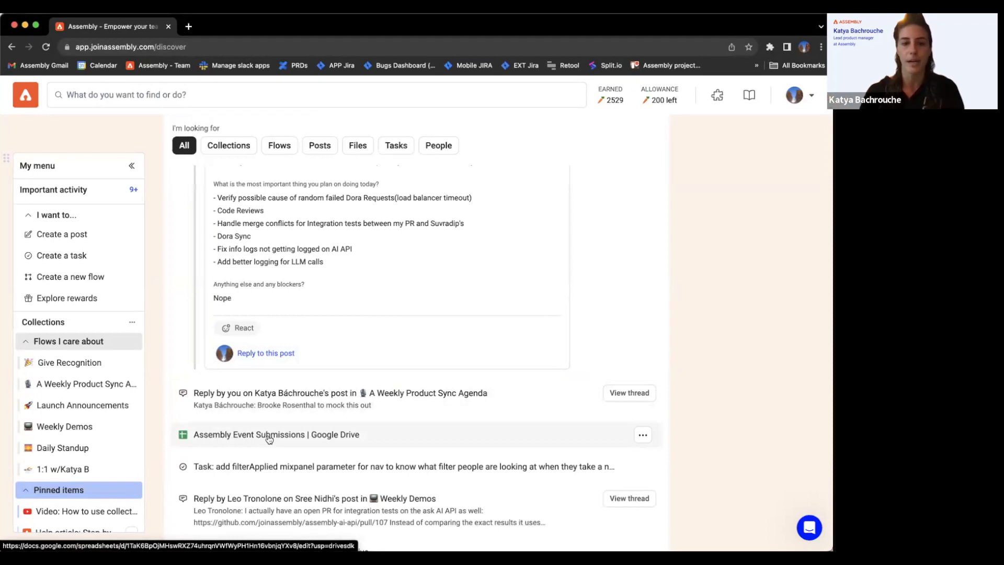
scroll(270, 438, "down", 2)
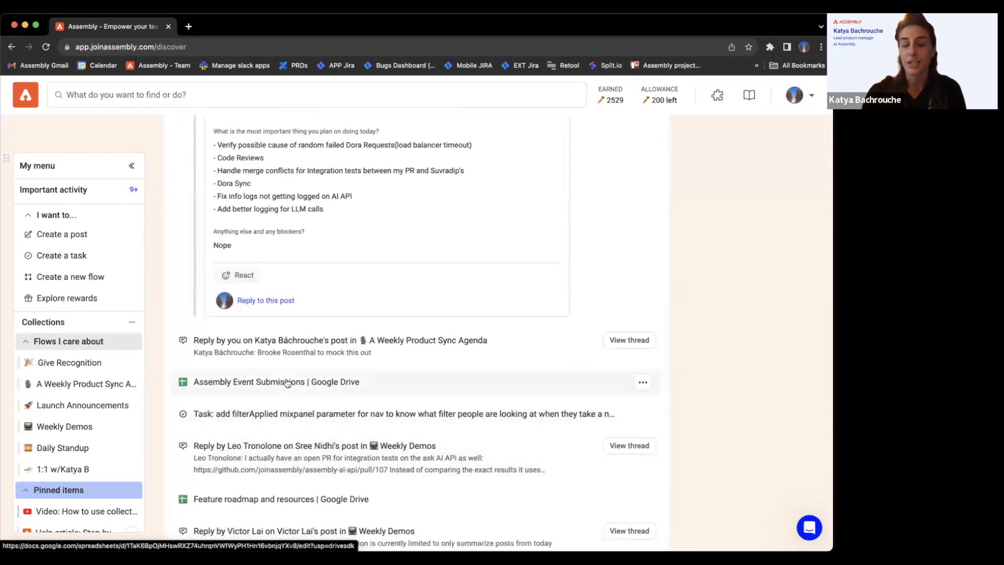
scroll(287, 382, "down", 10)
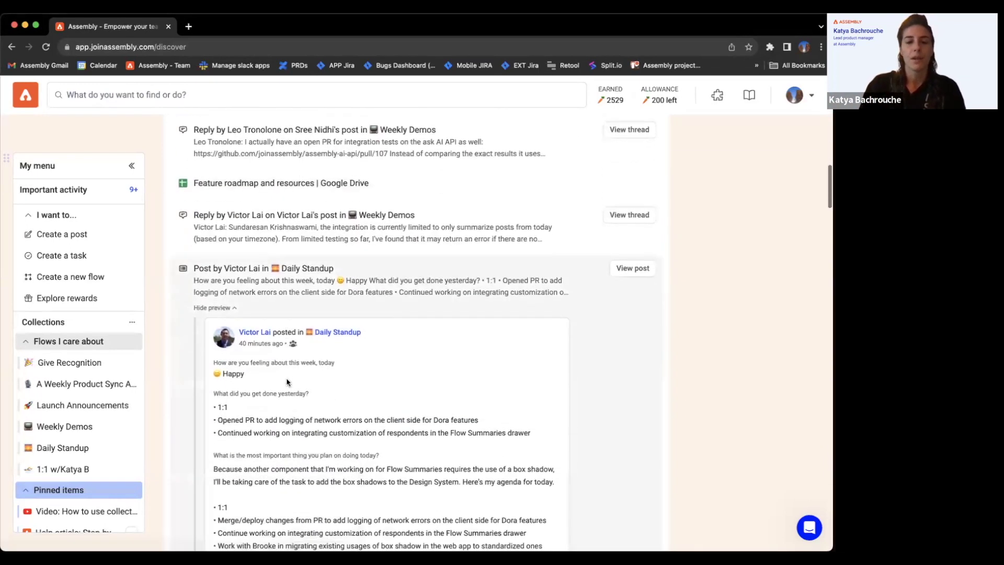
scroll(287, 380, "up", 8)
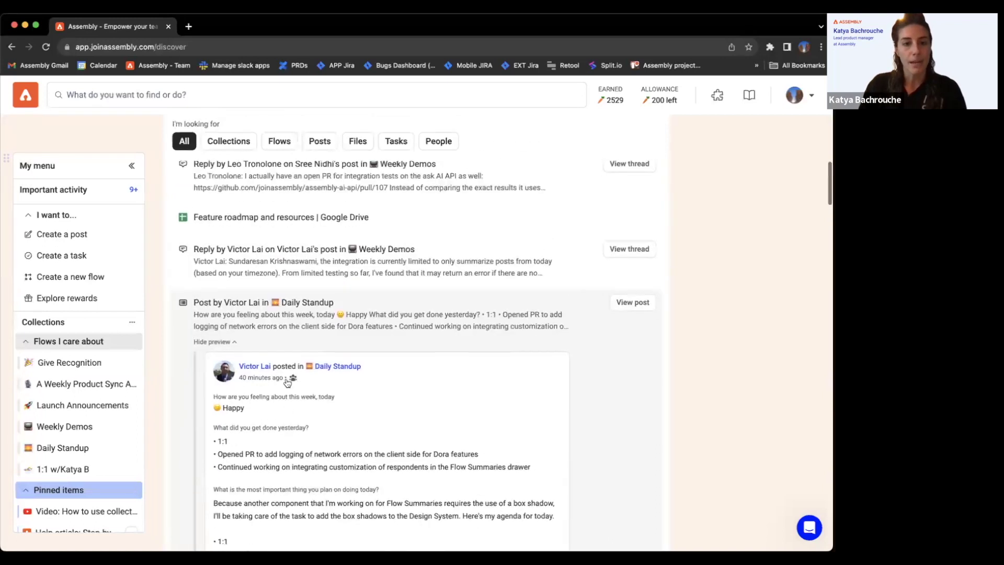
scroll(287, 382, "up", 10)
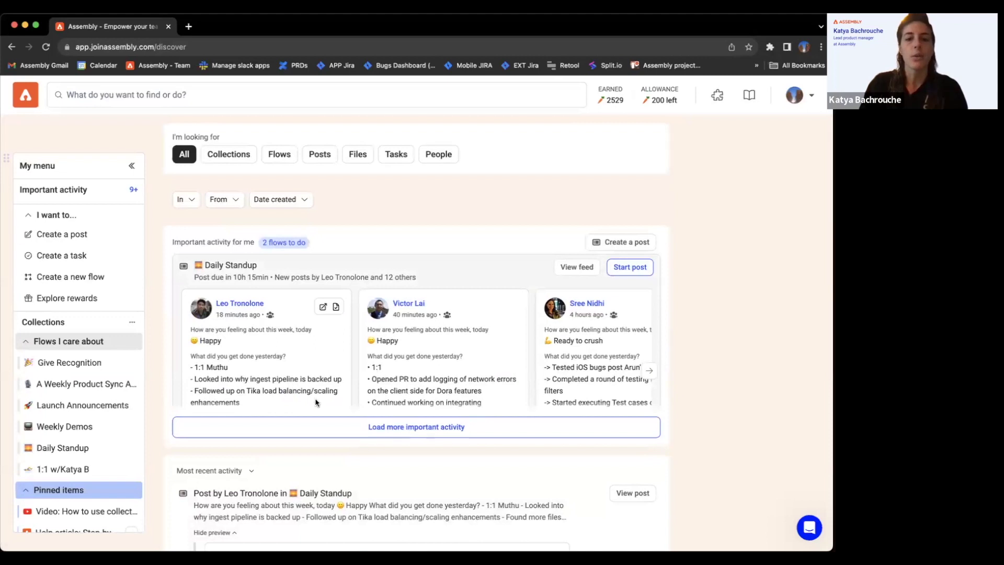
Step: Load more important activity and mark two consecutive day-old posts as read in the Daily Standup carousel
left_click(397, 437)
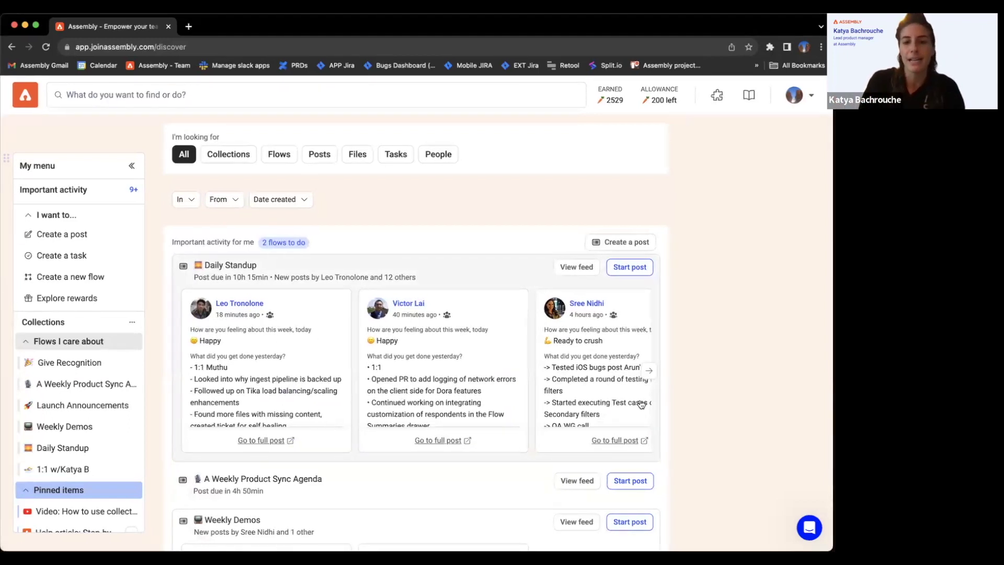
left_click(649, 373)
left_click(649, 371)
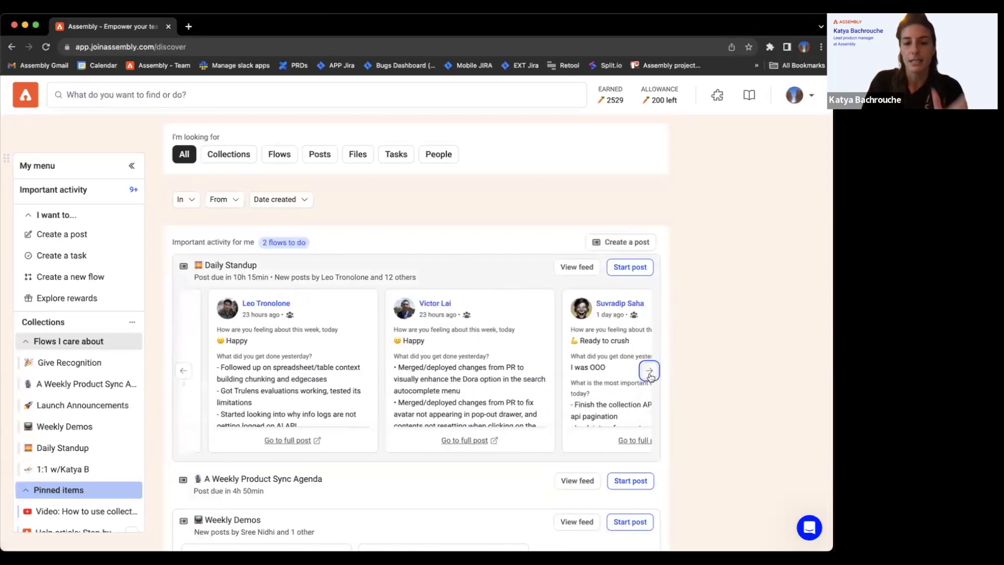
left_click(650, 372)
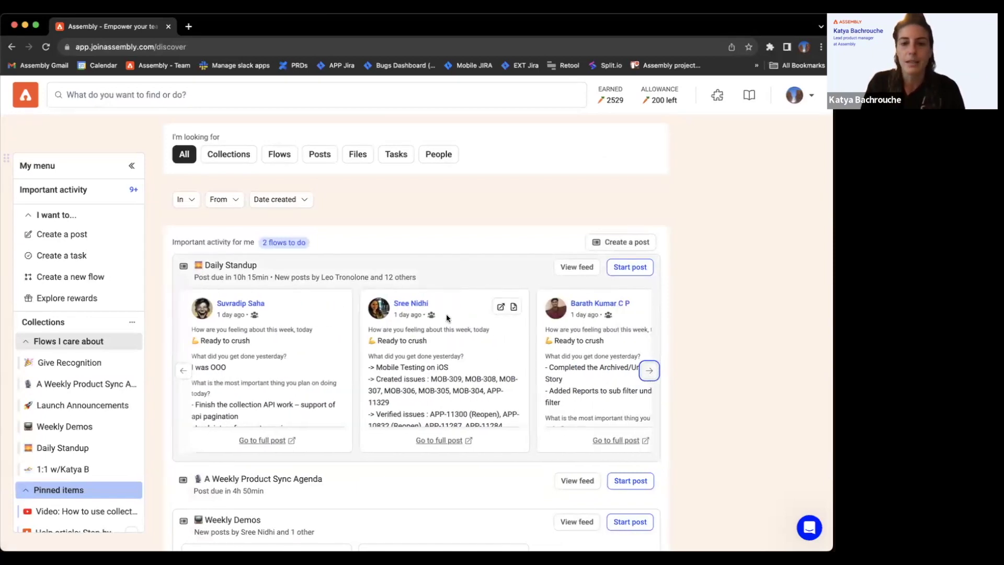
left_click(513, 308)
left_click(513, 309)
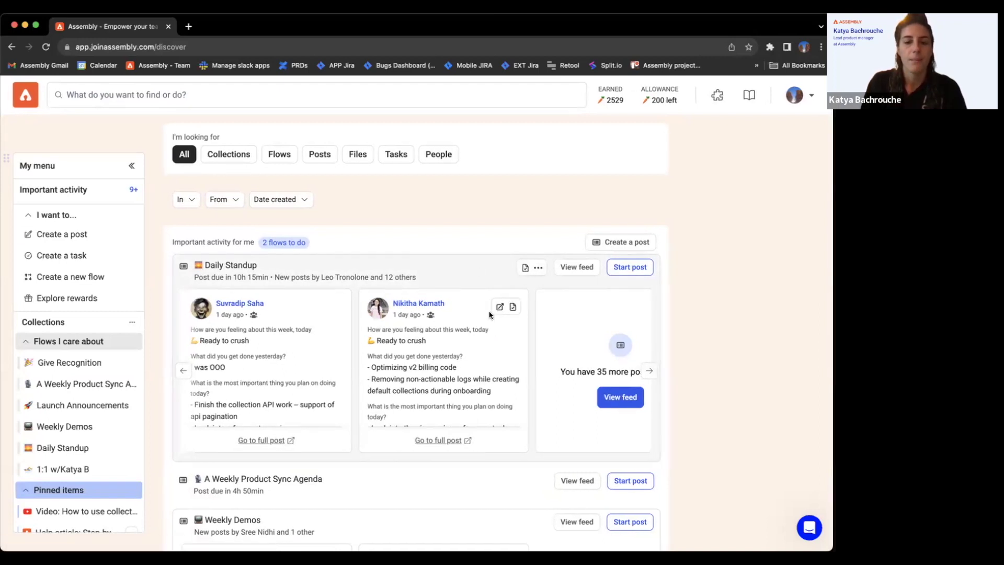
Step: View the Daily Standup flow's feed and return to the discover page
left_click(449, 268)
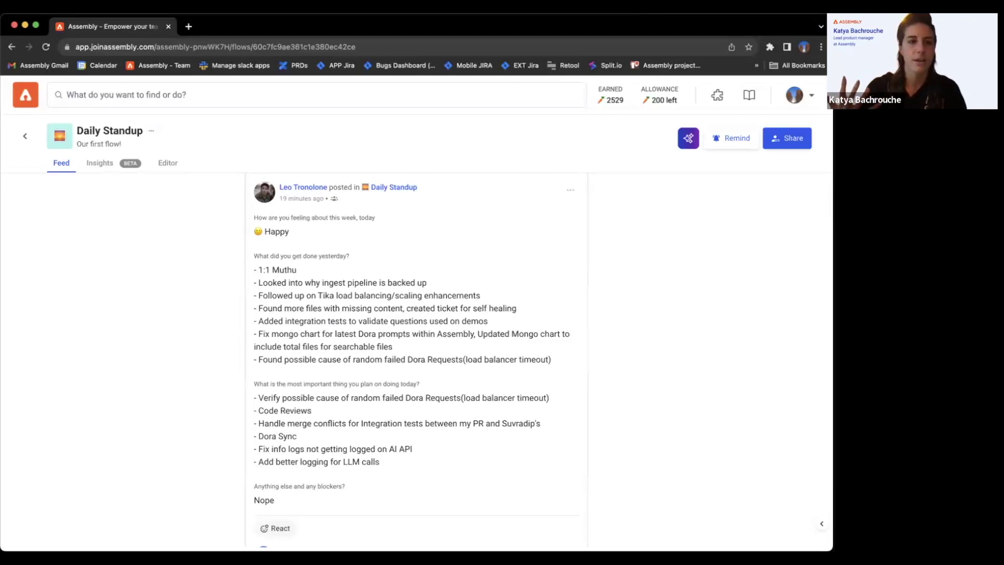
left_click(19, 136)
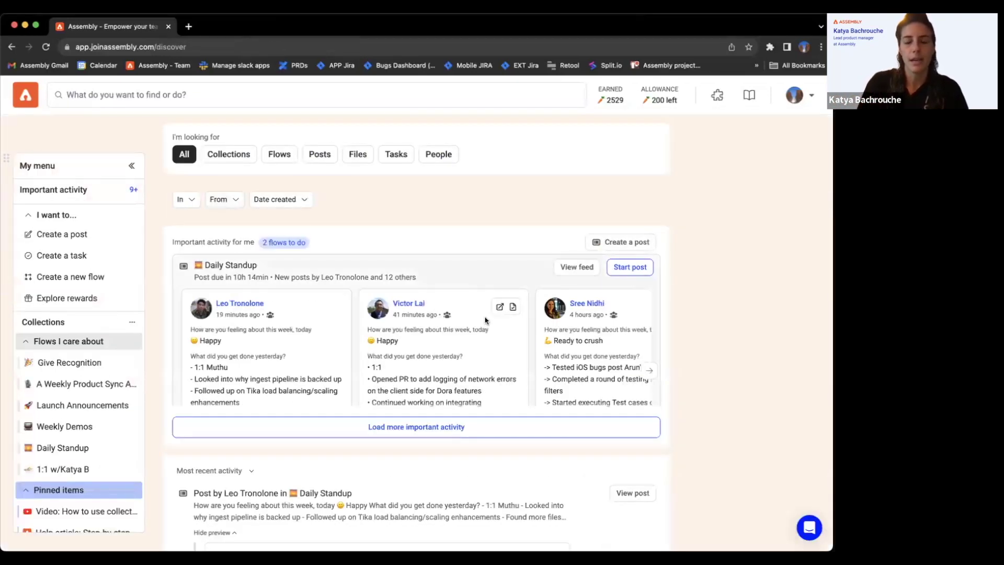
Step: Load more important activity and review all its flow posts, file uploads, mentions and Project Retrospectives previews to the end
scroll(485, 320, "down", 4)
left_click(476, 318)
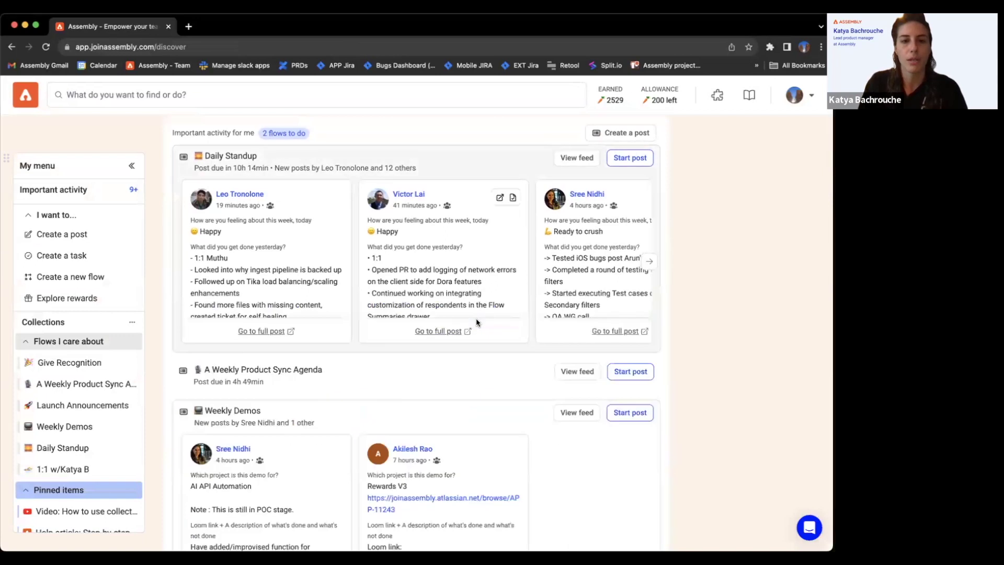
scroll(476, 318, "down", 1)
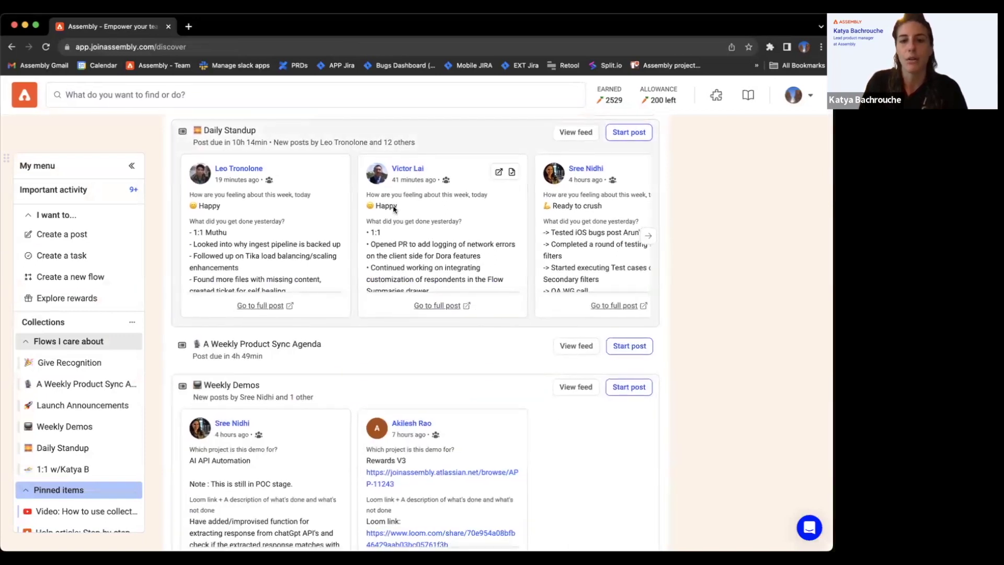
scroll(393, 207, "down", 1)
scroll(393, 207, "down", 5)
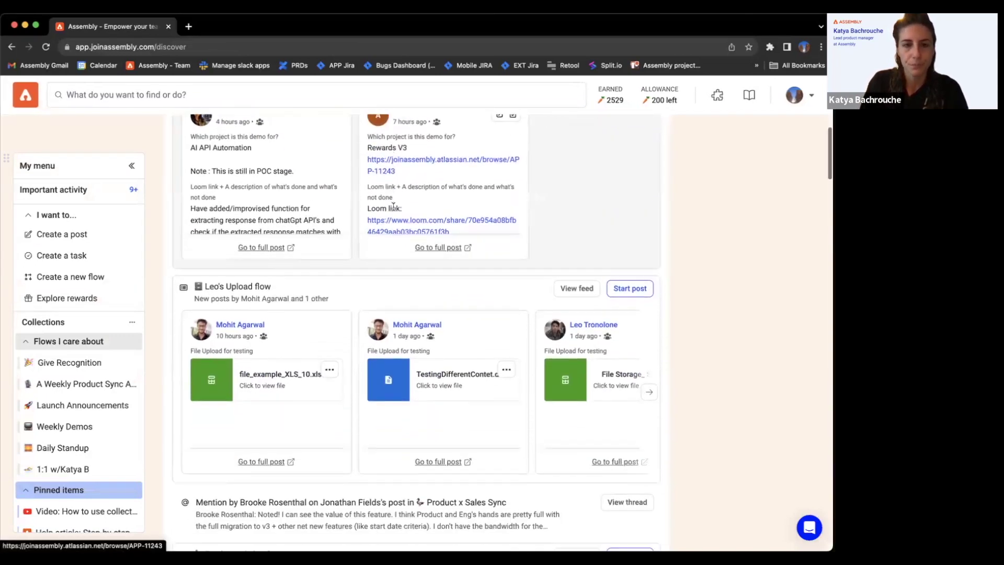
scroll(394, 208, "down", 3)
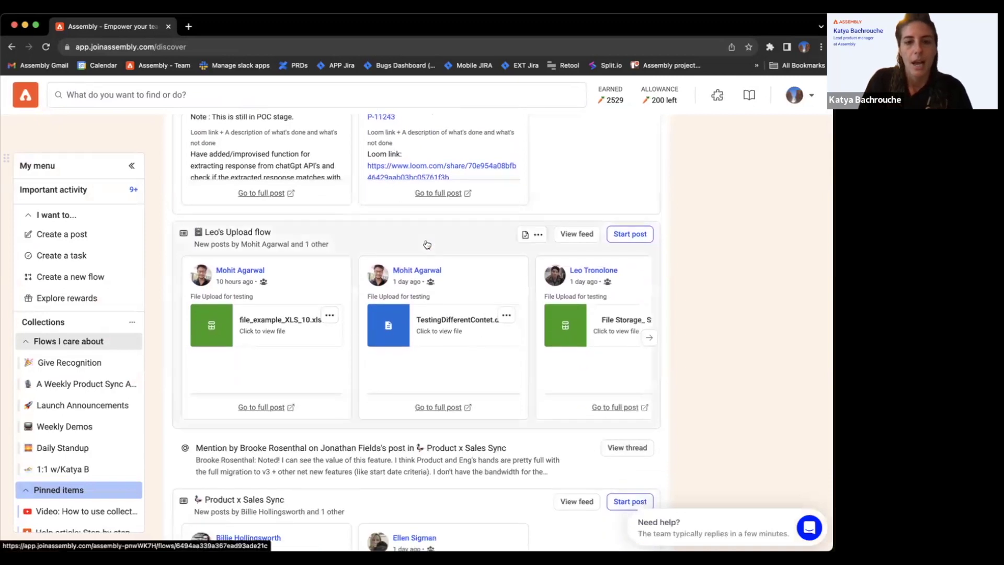
scroll(283, 223, "down", 1)
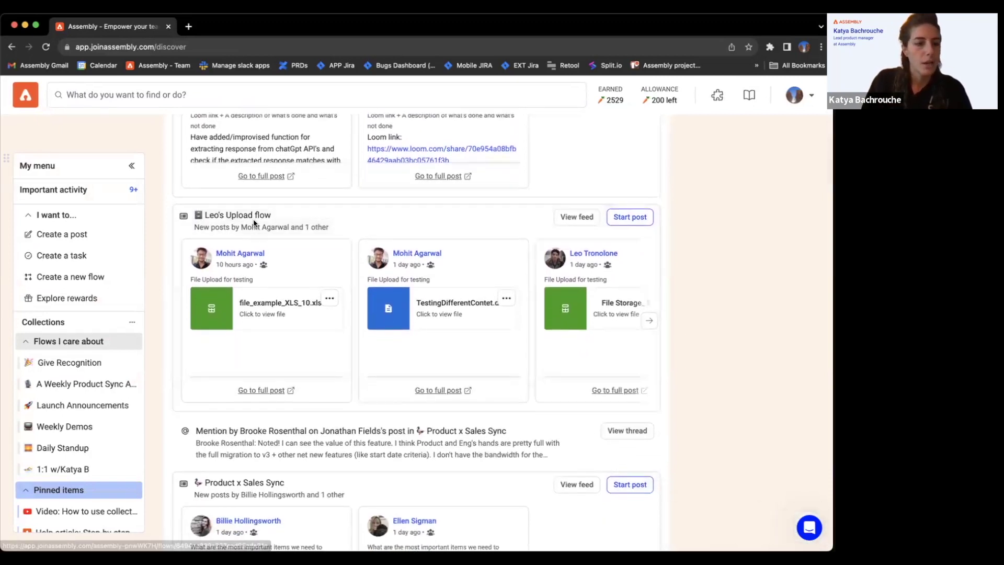
scroll(225, 296, "down", 15)
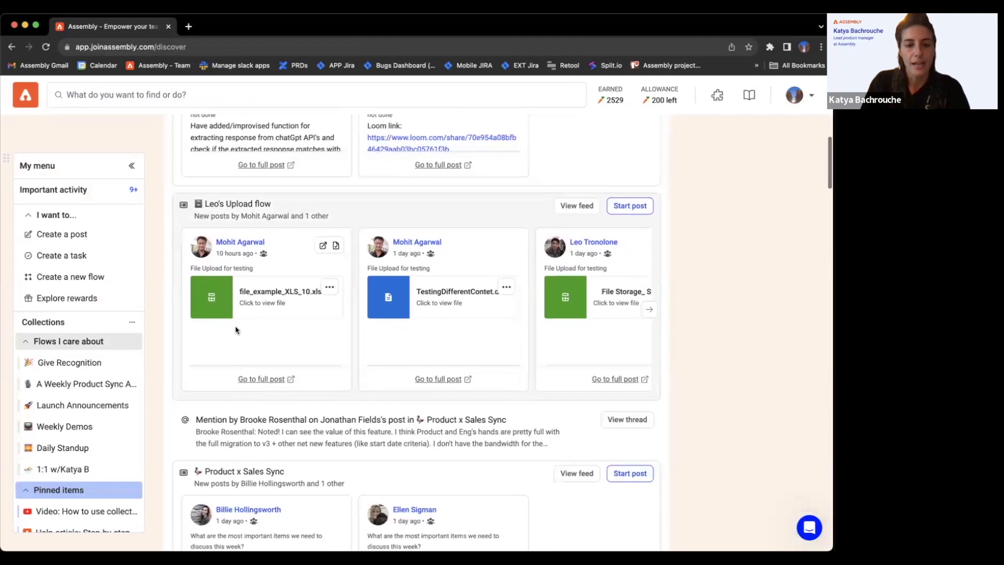
scroll(239, 334, "down", 20)
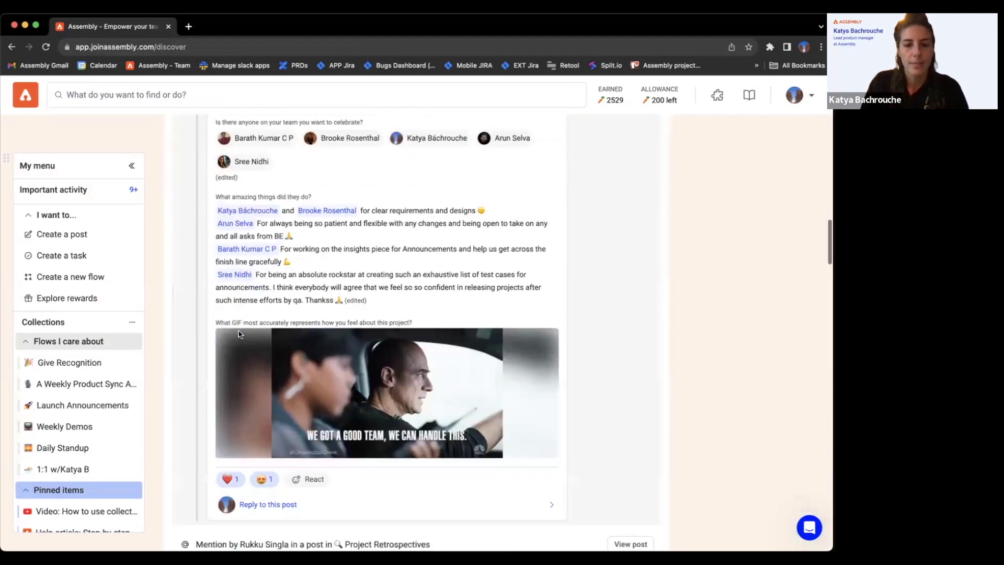
scroll(239, 333, "down", 15)
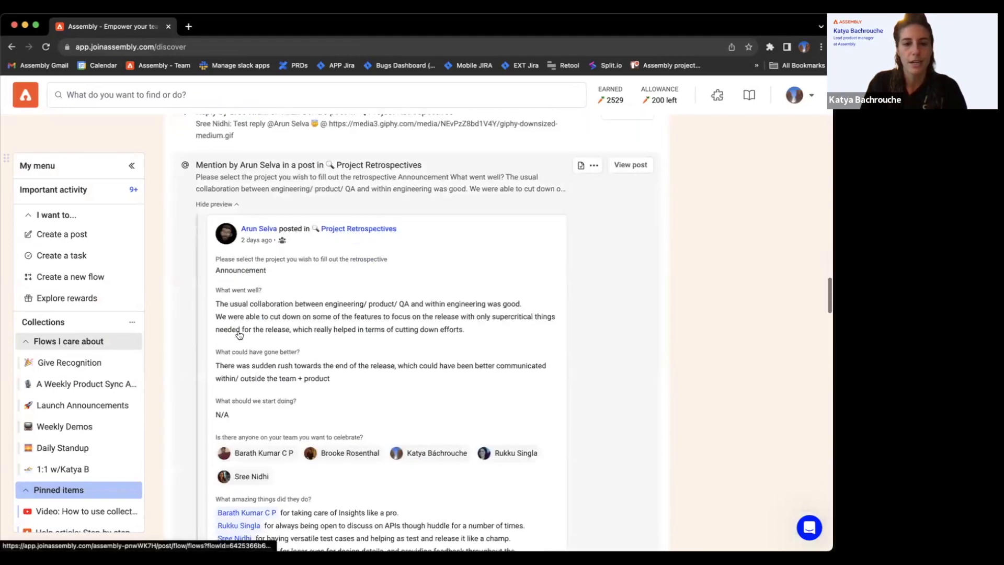
scroll(240, 335, "down", 10)
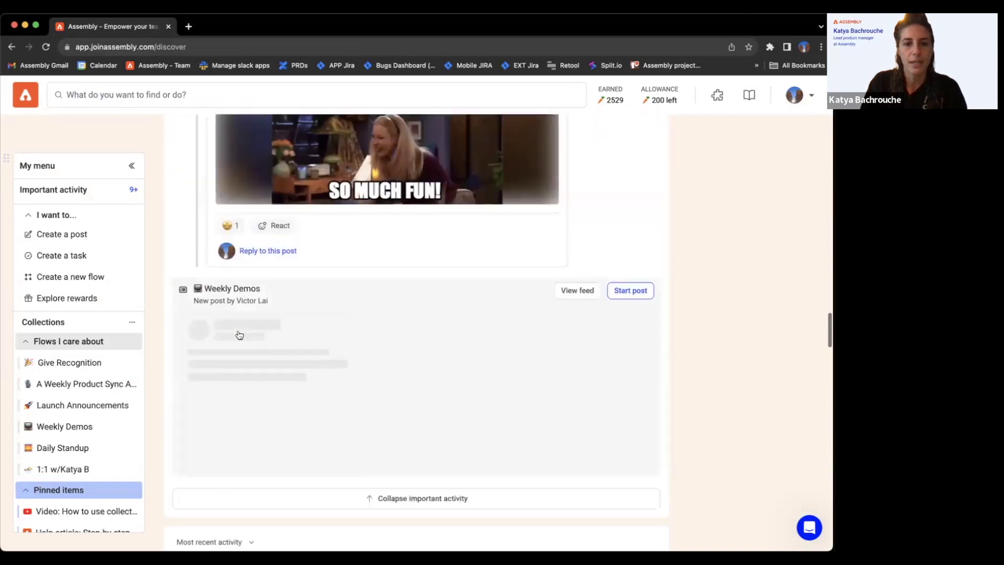
scroll(242, 279, "down", 10)
Step: Mark the Daily Standup and A Weekly Product Sync Agenda flows as read to clear them from the important activity
scroll(242, 278, "up", 20)
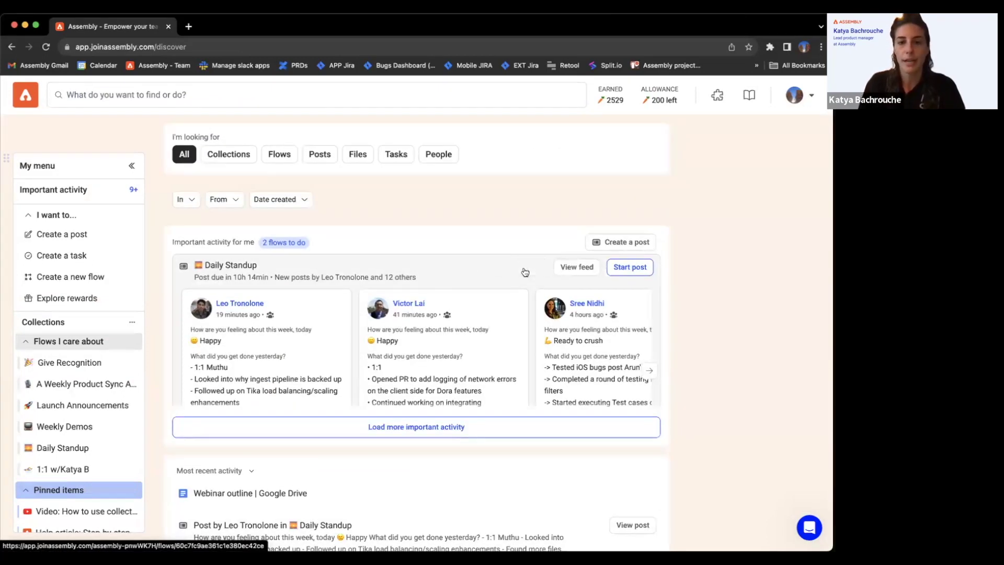
left_click(523, 268)
left_click(524, 269)
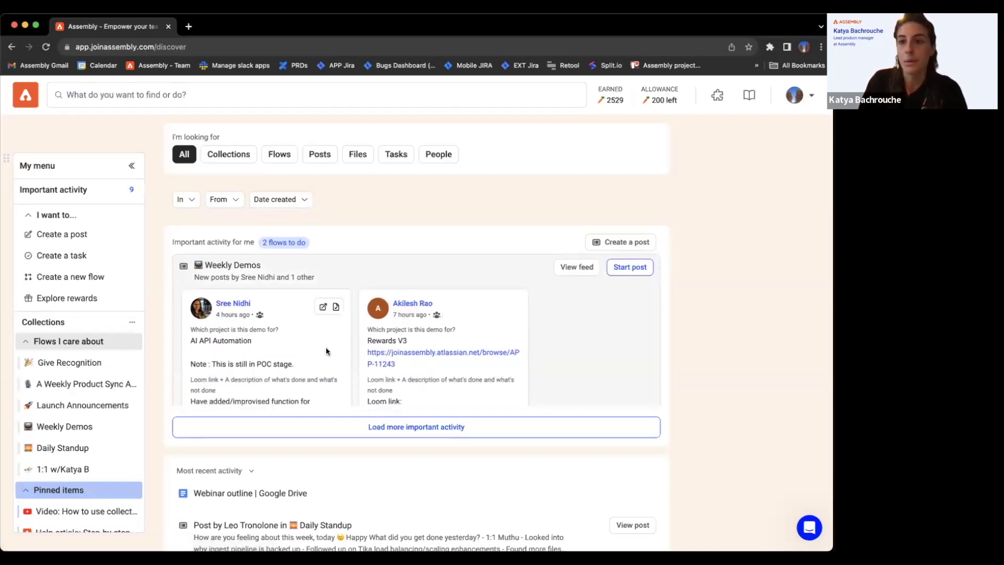
Step: Sort the activity list below the important activity by Most recently viewed
scroll(319, 351, "down", 5)
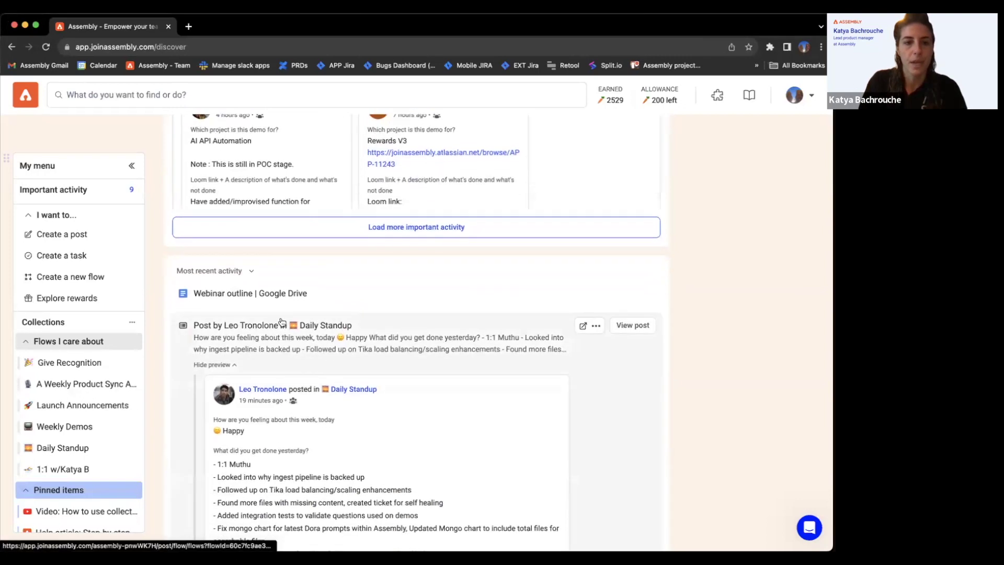
left_click(252, 272)
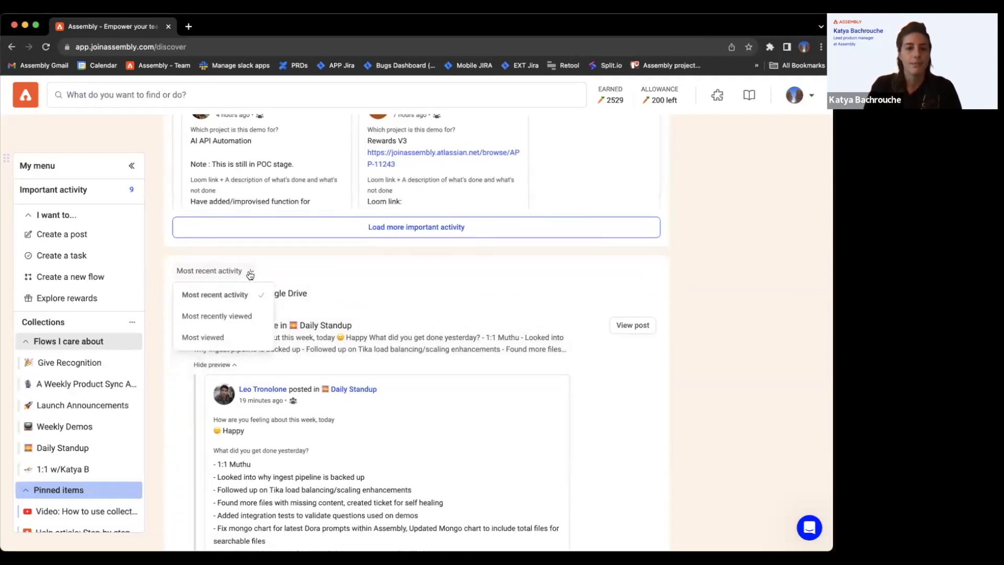
left_click(231, 316)
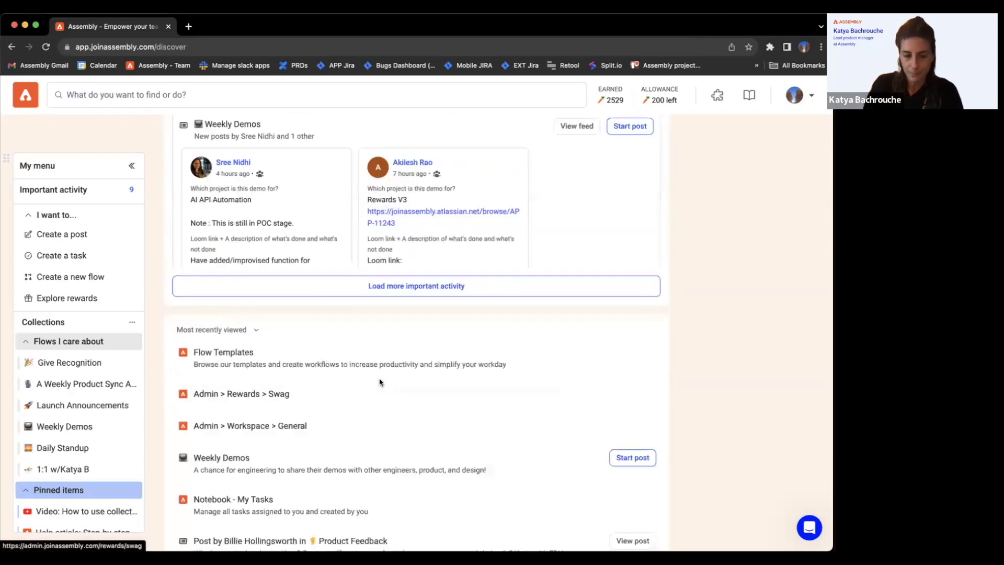
Step: Change the activity list's sorting to Most viewed
scroll(370, 381, "down", 2)
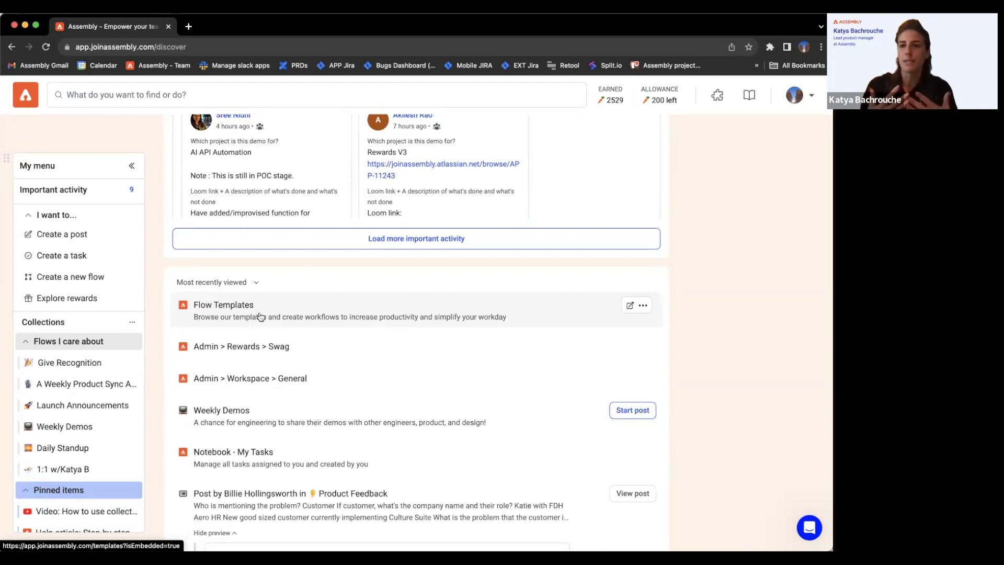
left_click(255, 283)
left_click(244, 347)
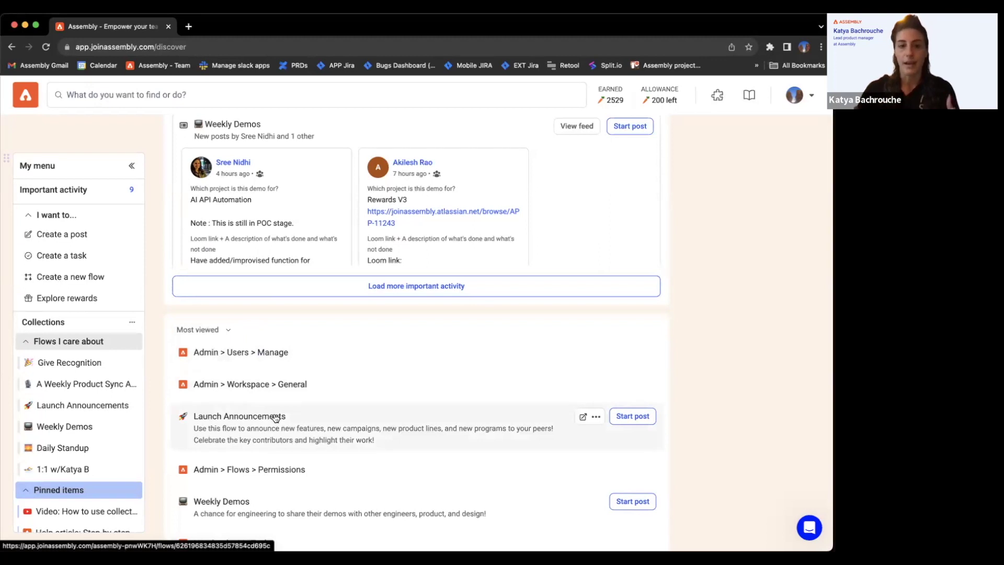
Step: Set the activity list's sorting back to Most recent activity
scroll(262, 408, "up", 3)
scroll(226, 435, "down", 3)
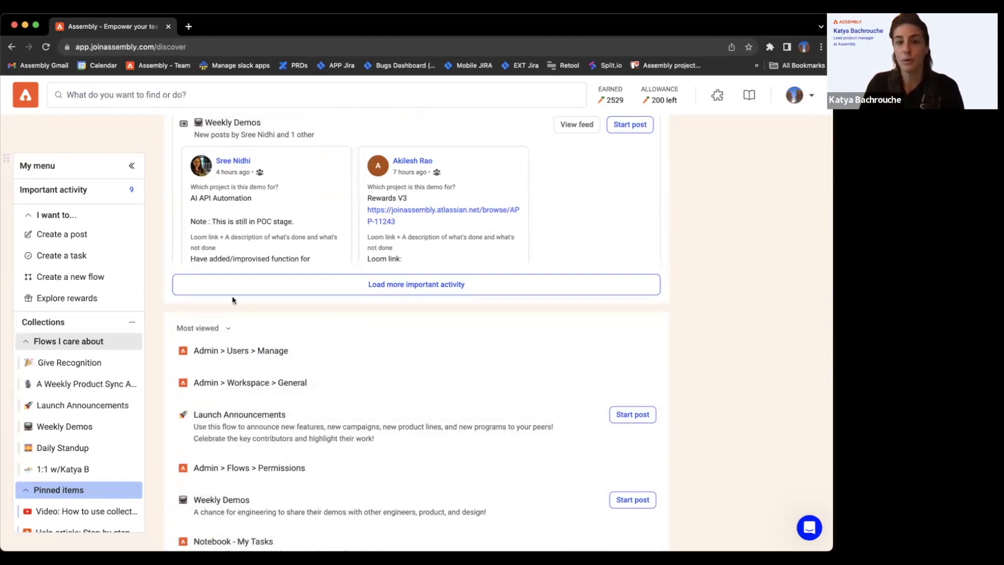
left_click(207, 328)
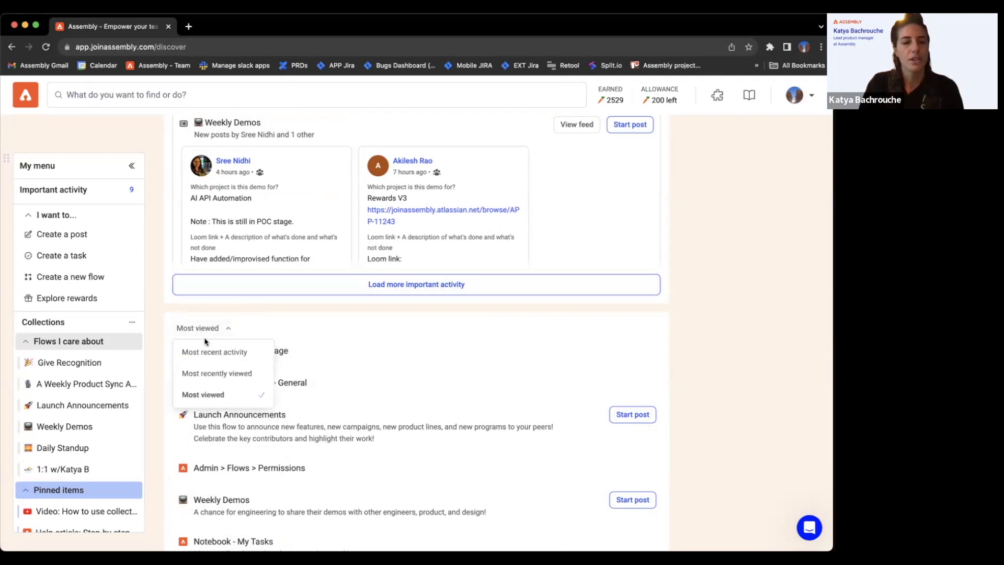
left_click(250, 356)
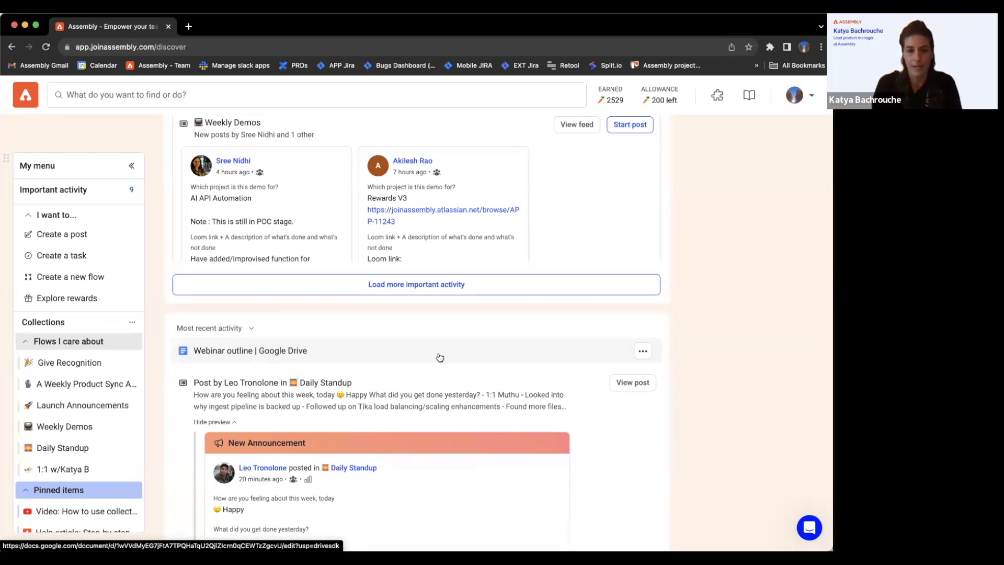
Step: Start a Give Recognition post from the list of flows available for a new post, and leave it without saving a draft
scroll(387, 374, "up", 2)
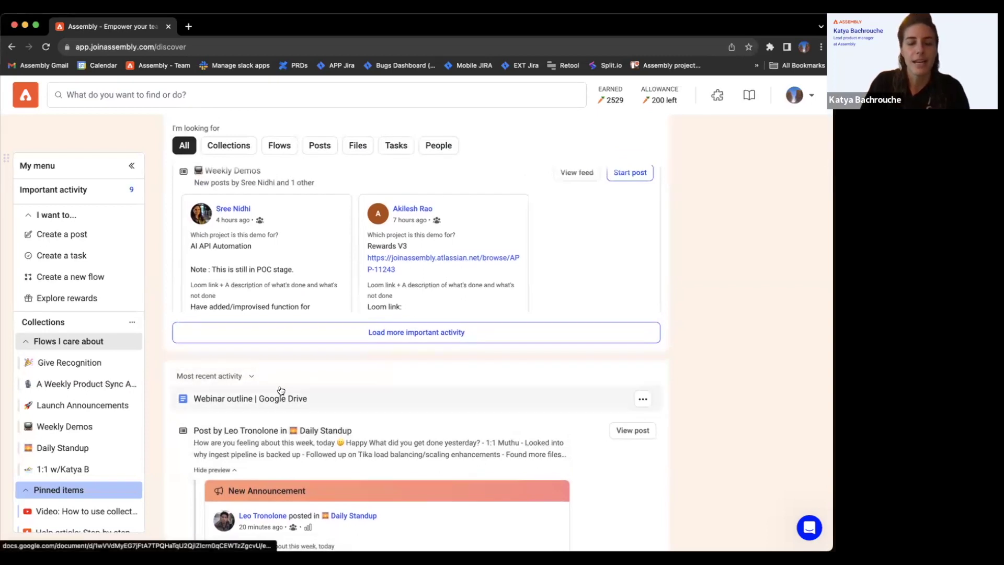
scroll(276, 387, "down", 1)
scroll(345, 382, "down", 3)
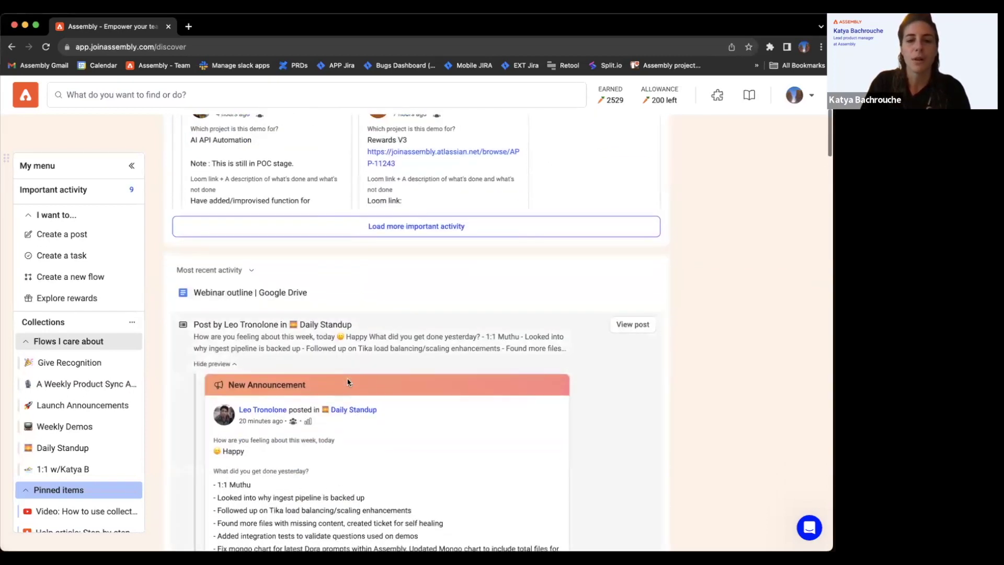
scroll(348, 383, "up", 1)
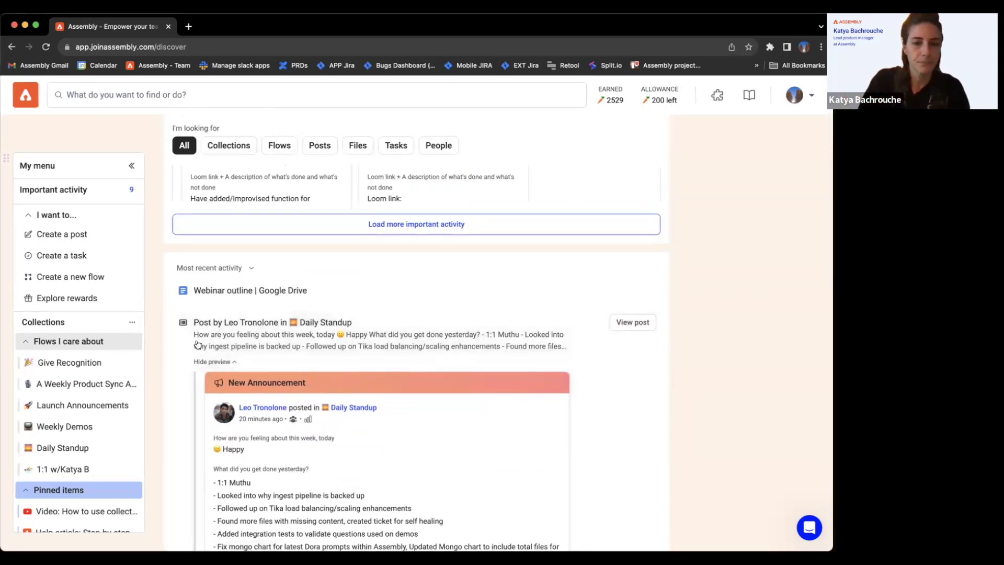
scroll(63, 331, "up", 8)
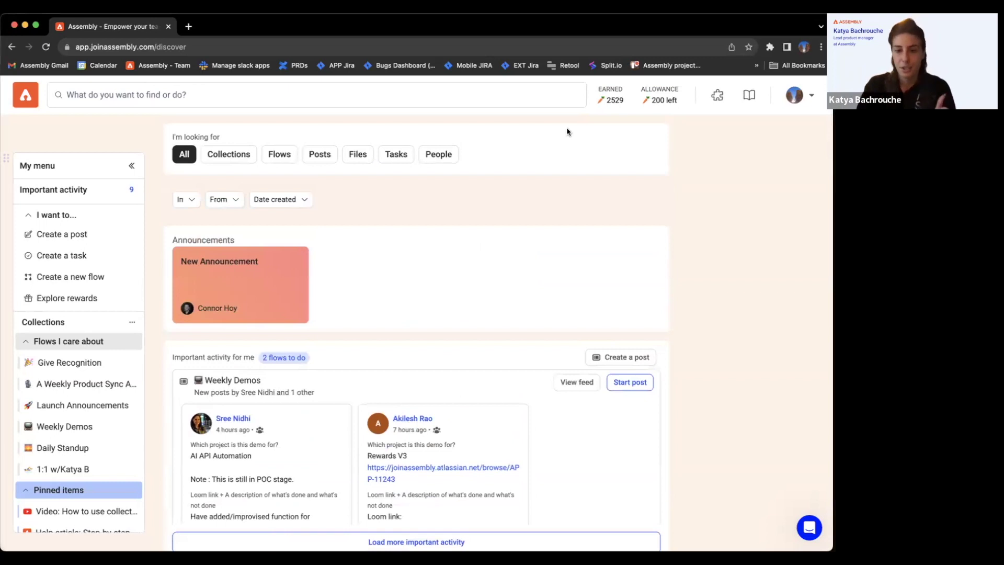
left_click(87, 235)
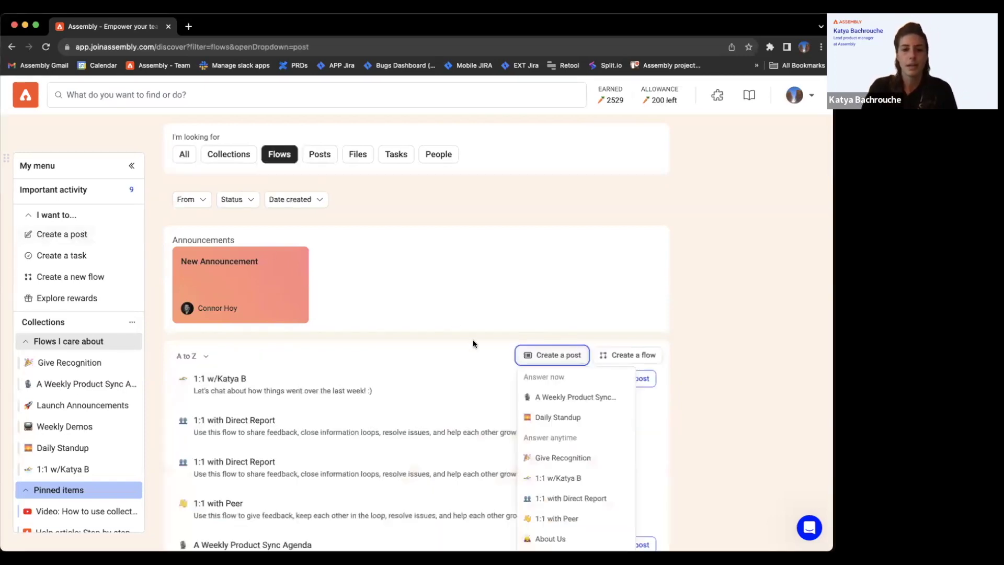
left_click(565, 458)
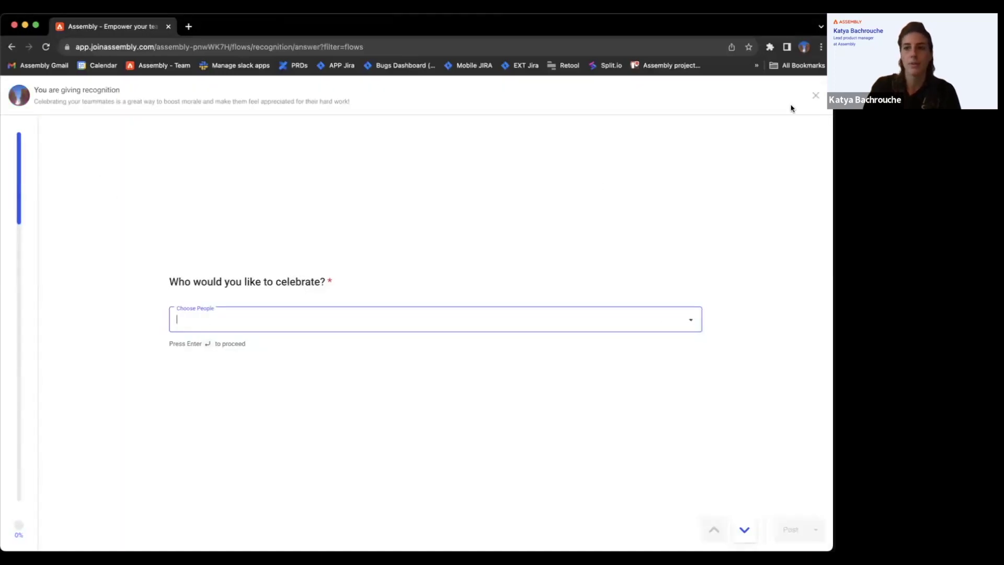
left_click(817, 95)
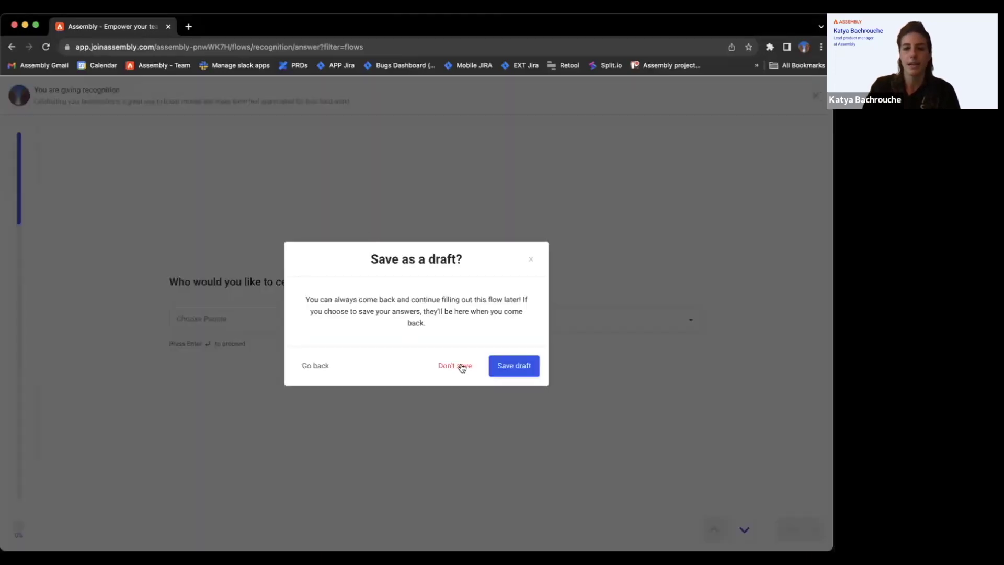
left_click(463, 367)
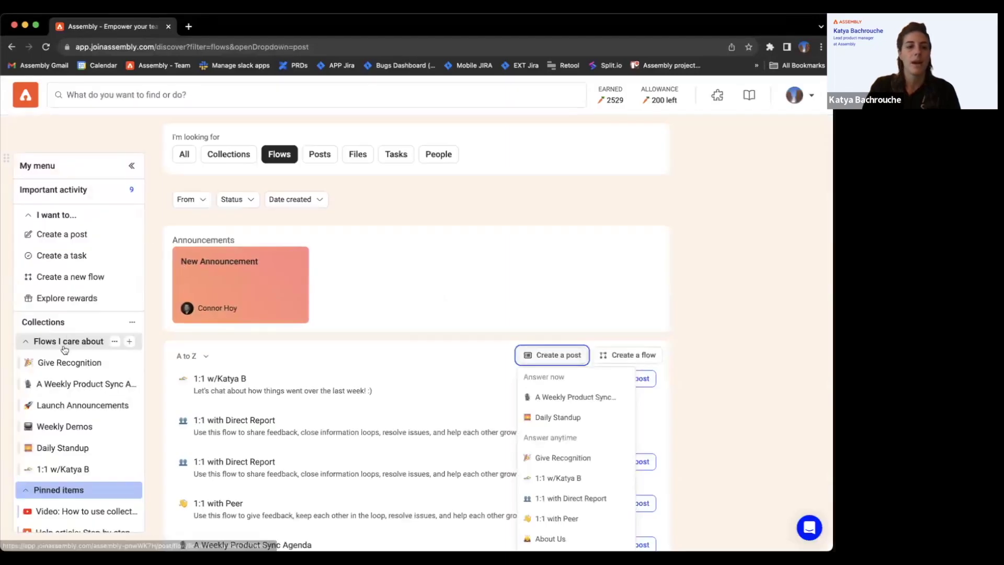
Step: Start a post from the feed of the Give Recognition flow in Flows I care about, discard it and return to the unfiltered discover page
left_click(80, 370)
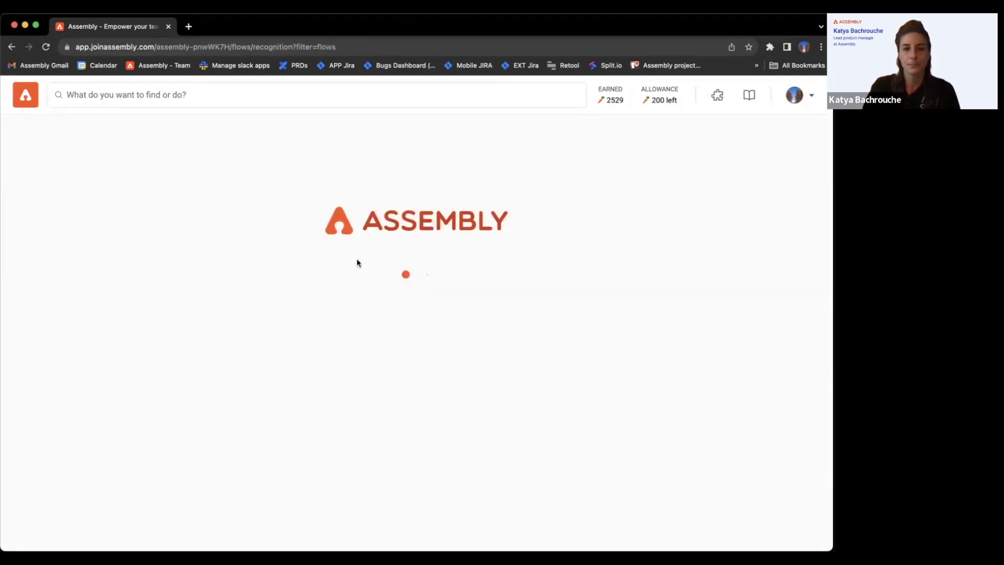
left_click(377, 231)
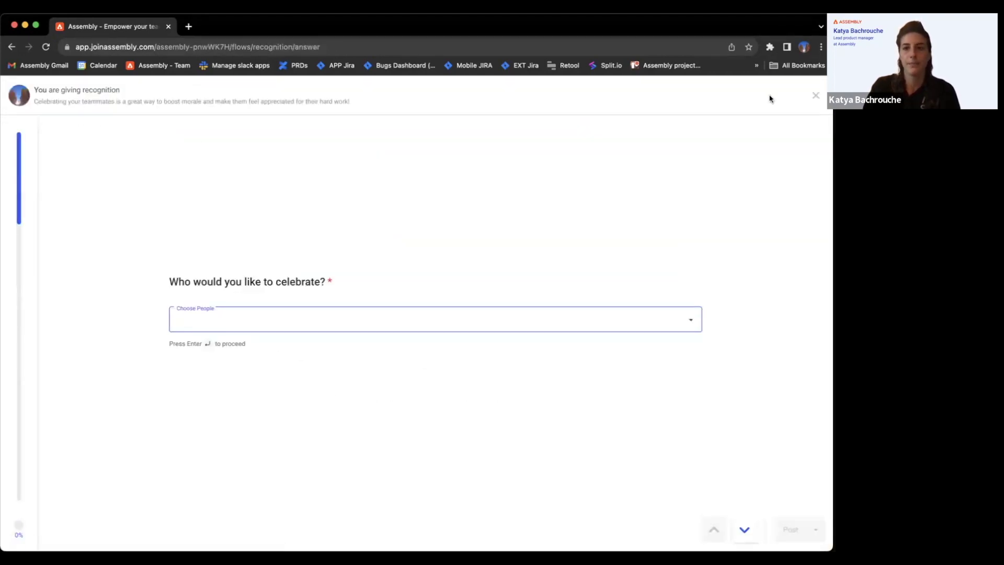
left_click(816, 95)
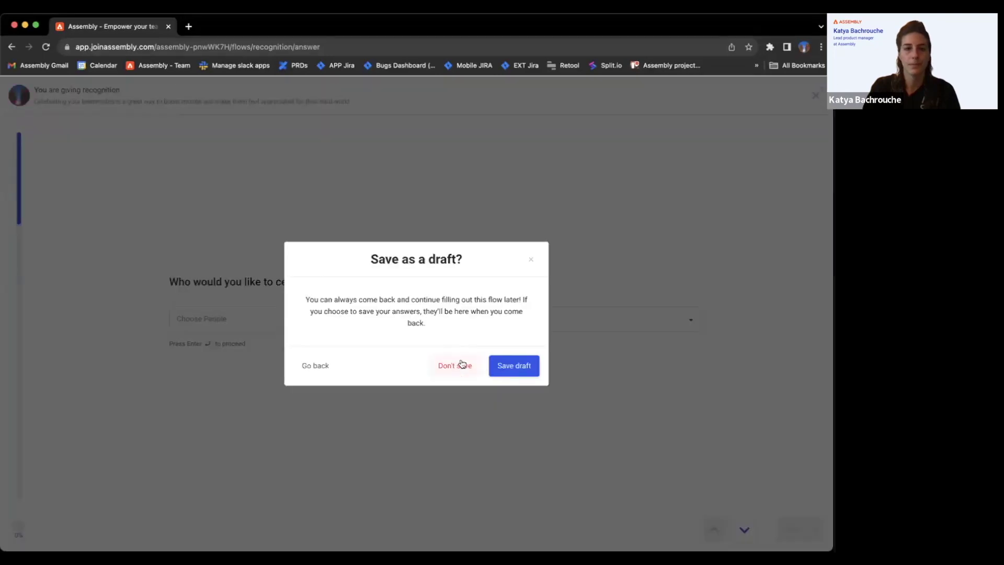
left_click(138, 193)
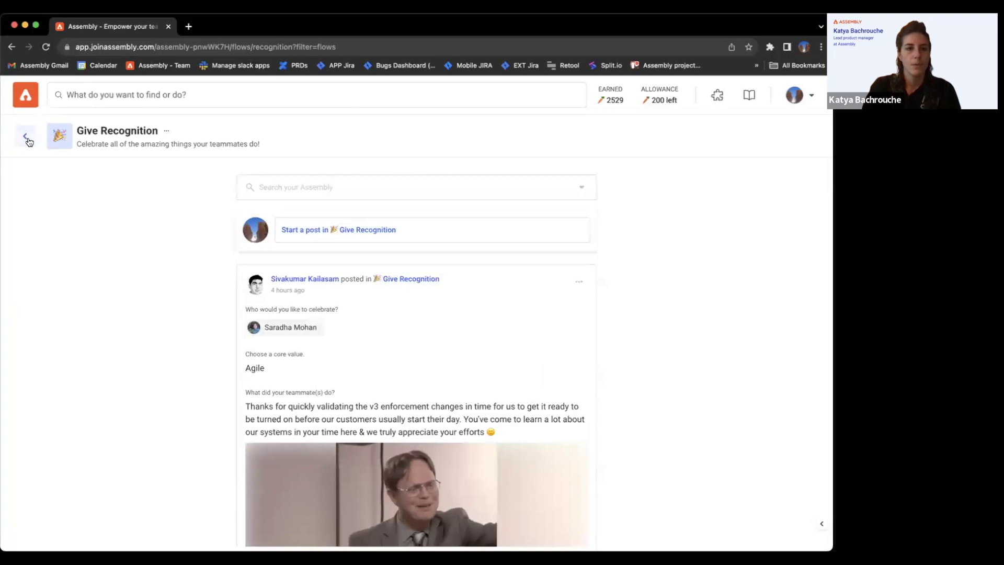
left_click(156, 65)
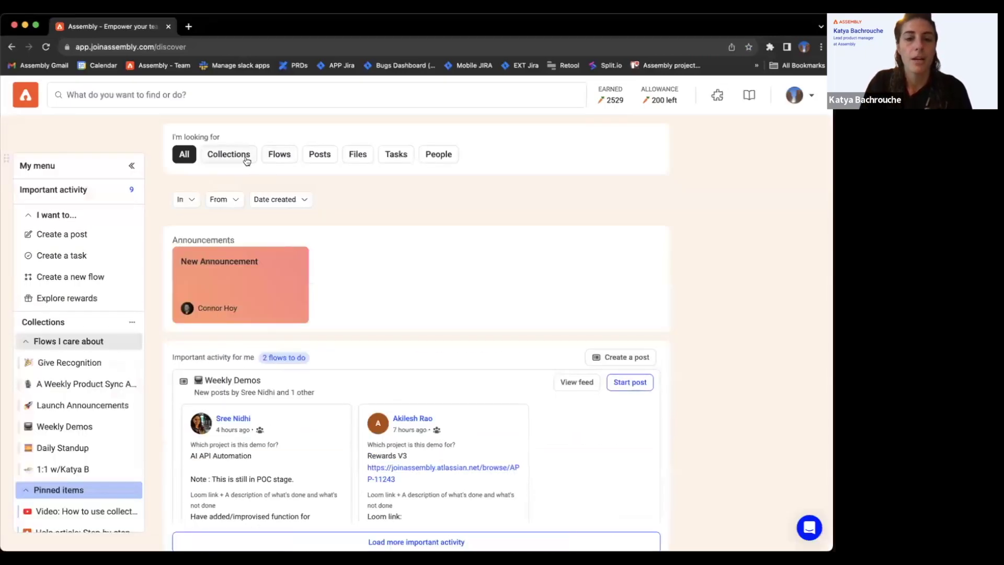
Step: View the discover page filtered to Flows and to Collections, and check which flows are offered for creating a post
left_click(279, 157)
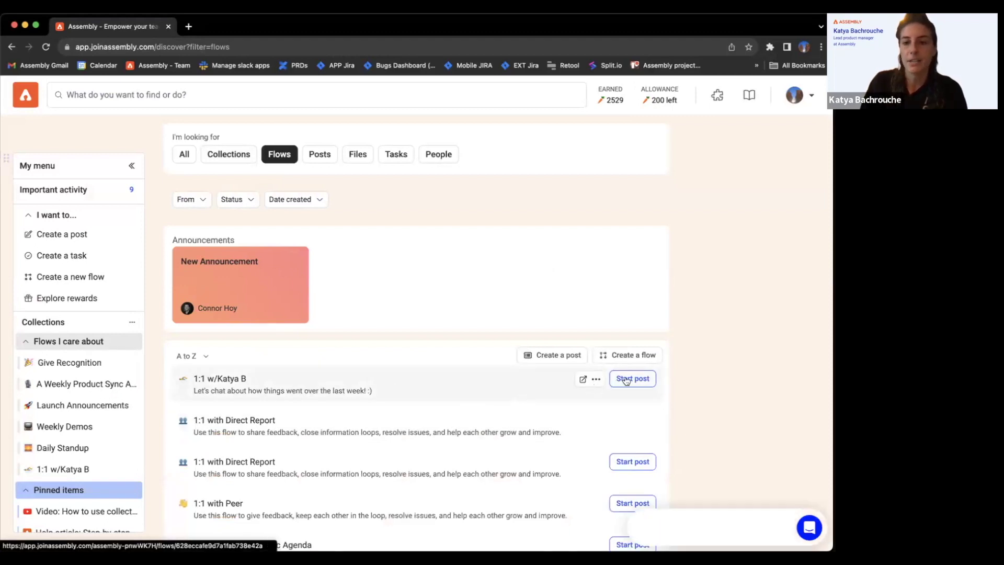
left_click(241, 158)
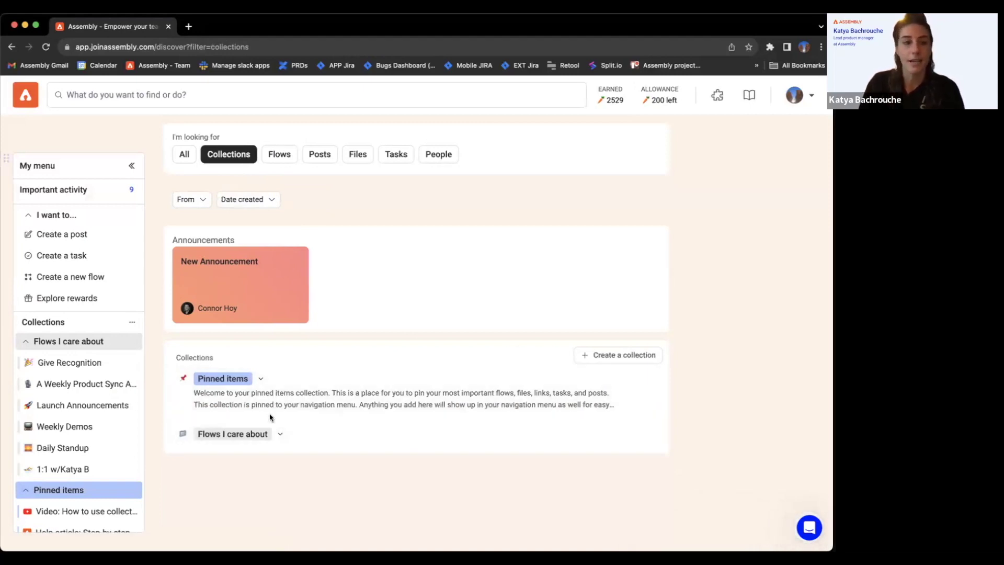
left_click(78, 238)
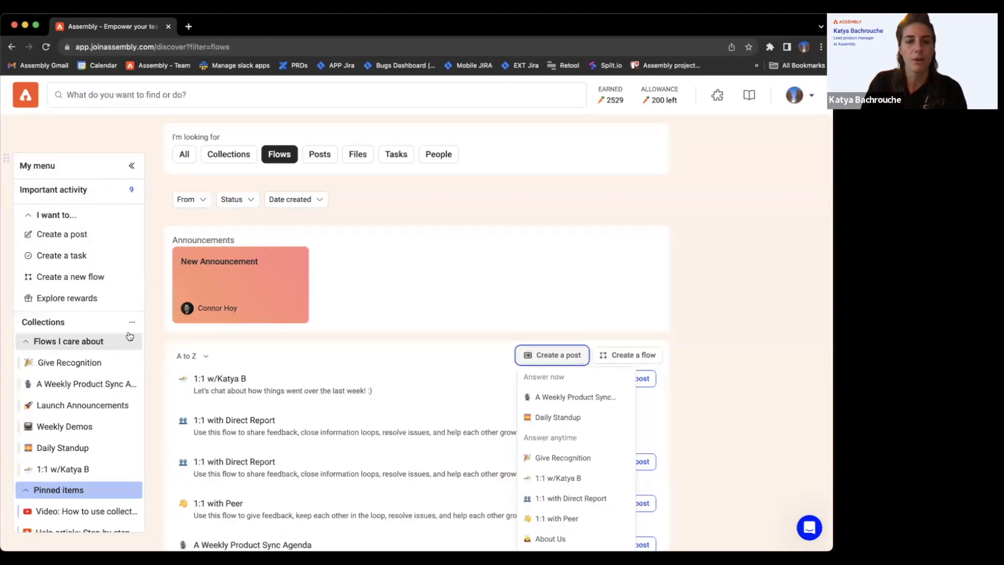
left_click(742, 296)
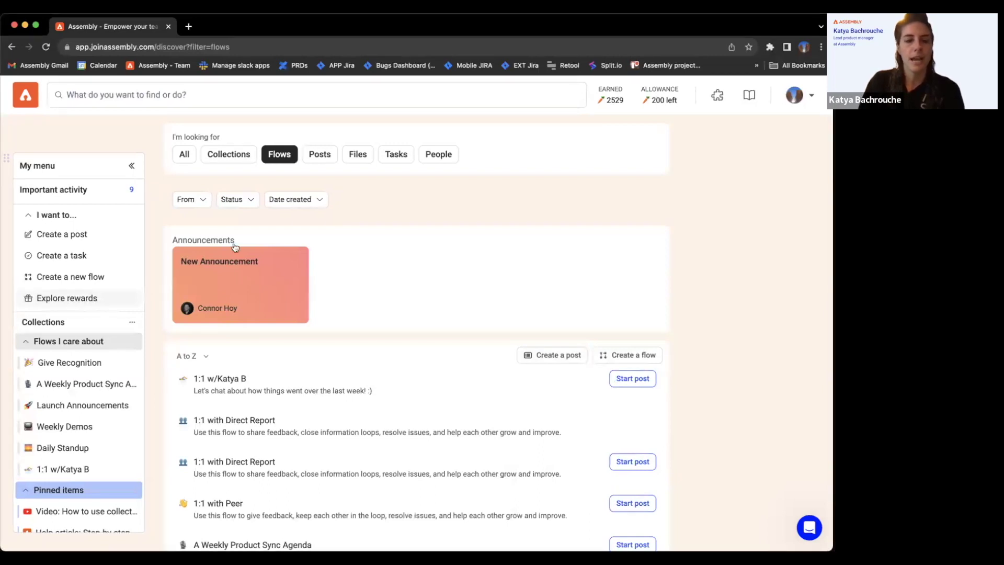
Step: Check the earned points and monthly allowance, and view the gift card rewards before returning to the flows list
left_click(635, 98)
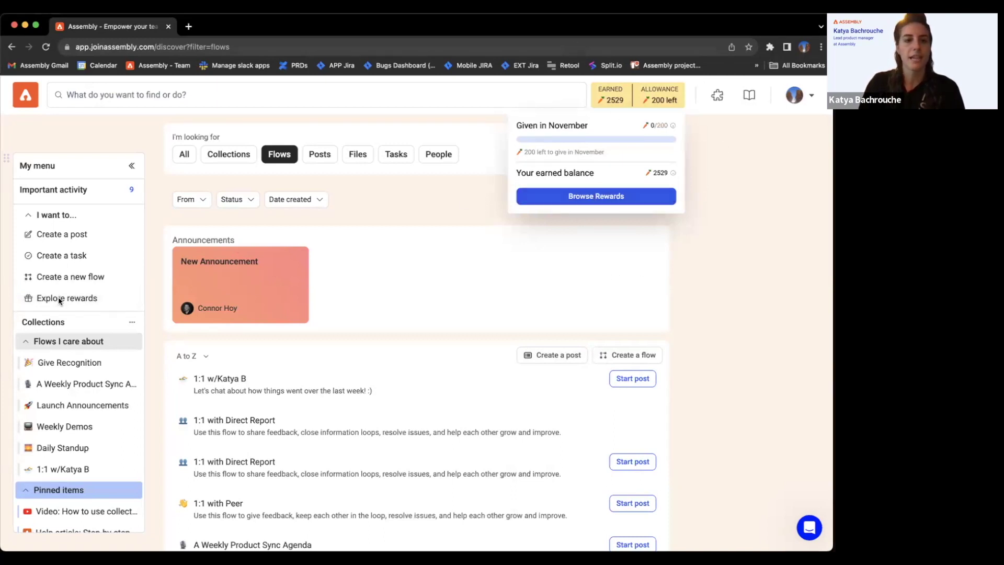
left_click(632, 99)
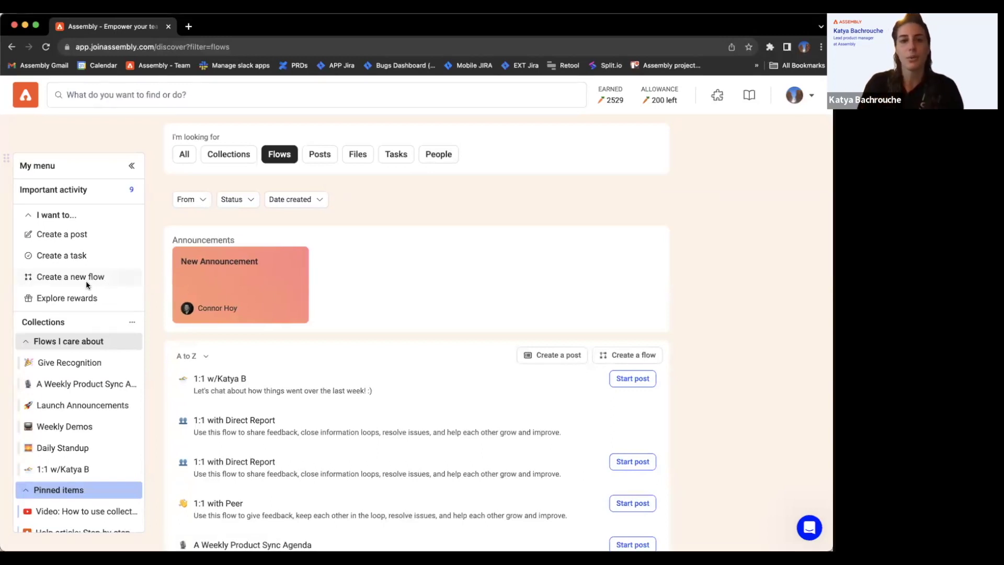
left_click(111, 305)
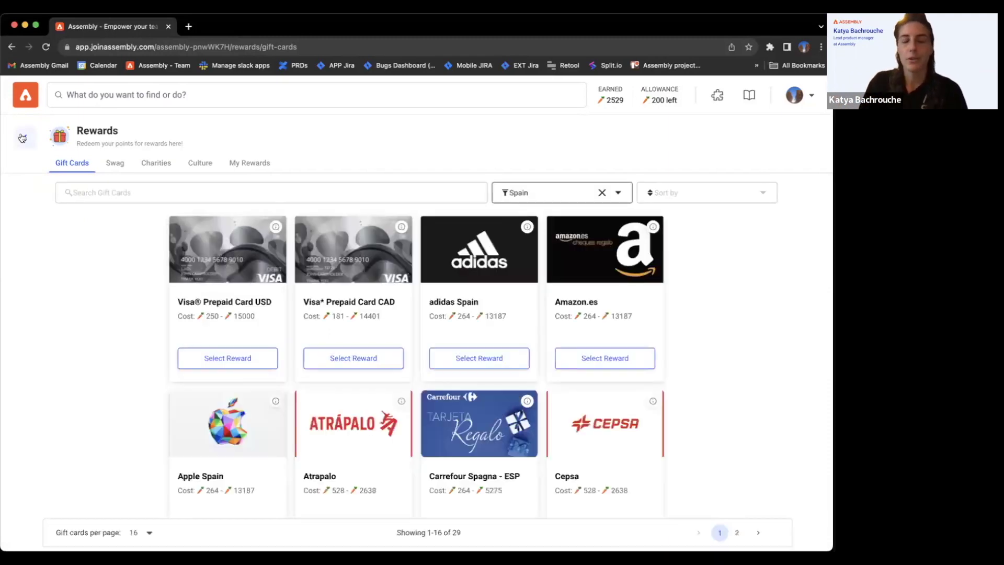
left_click(22, 137)
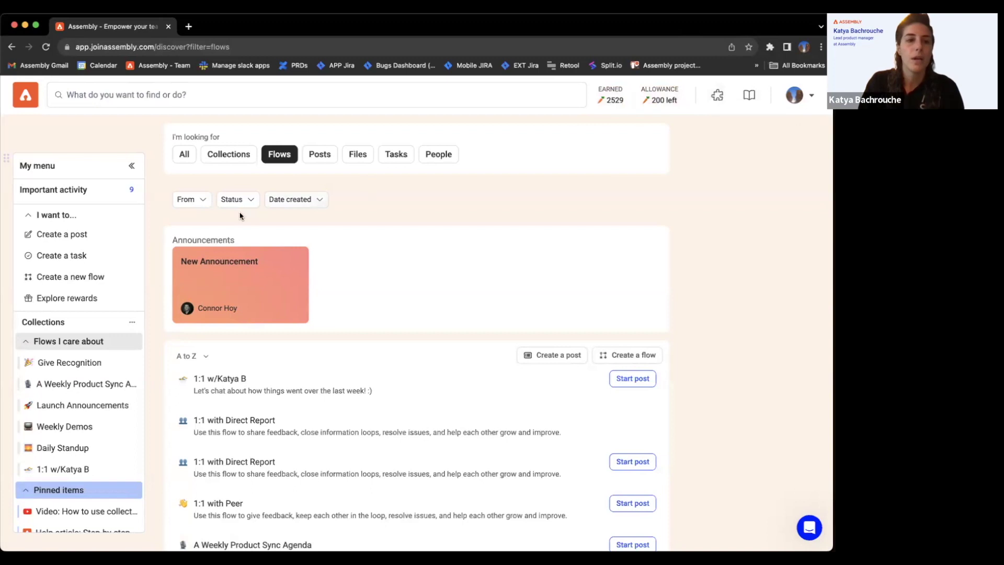
Step: Browse the Assembly flow templates for a new flow, and view the start-from-scratch editor before returning to the flows list
left_click(79, 277)
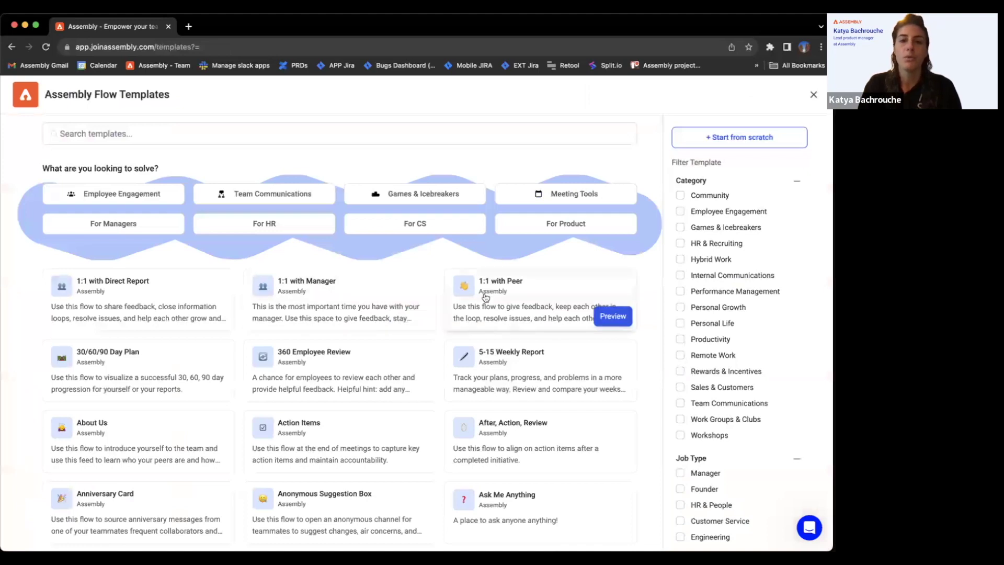
scroll(272, 325, "down", 3)
scroll(276, 325, "down", 10)
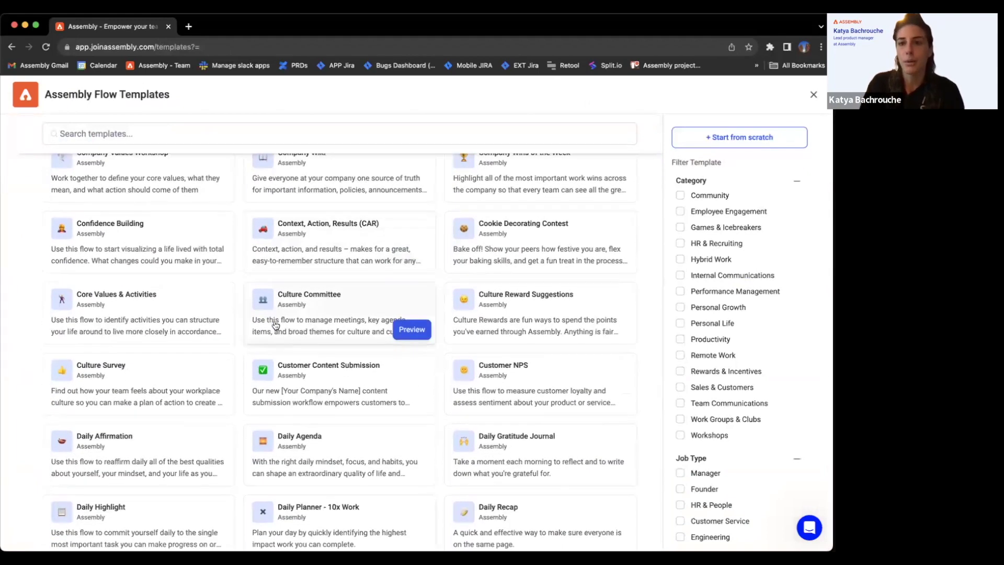
scroll(276, 325, "up", 10)
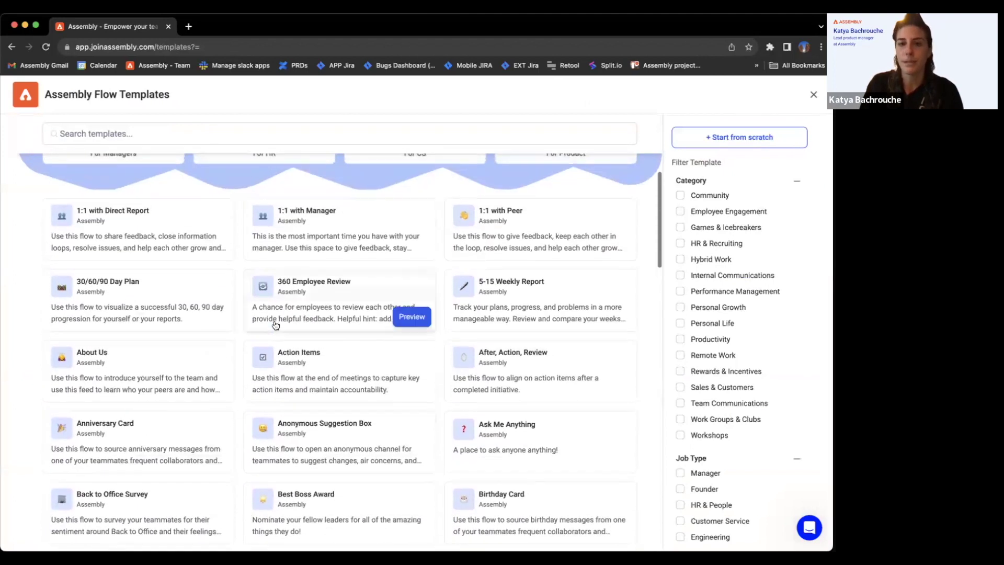
scroll(595, 295, "up", 1)
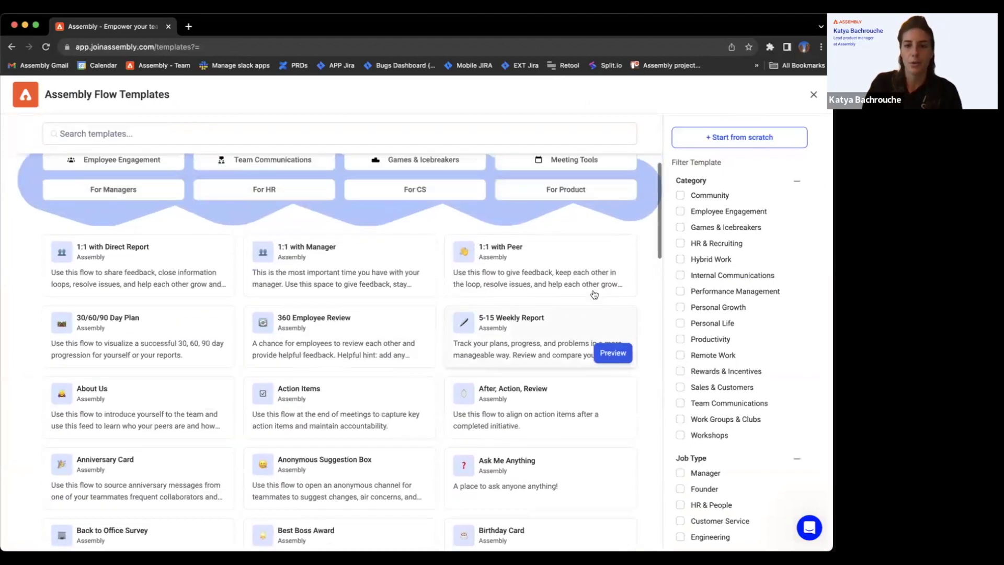
scroll(595, 294, "up", 1)
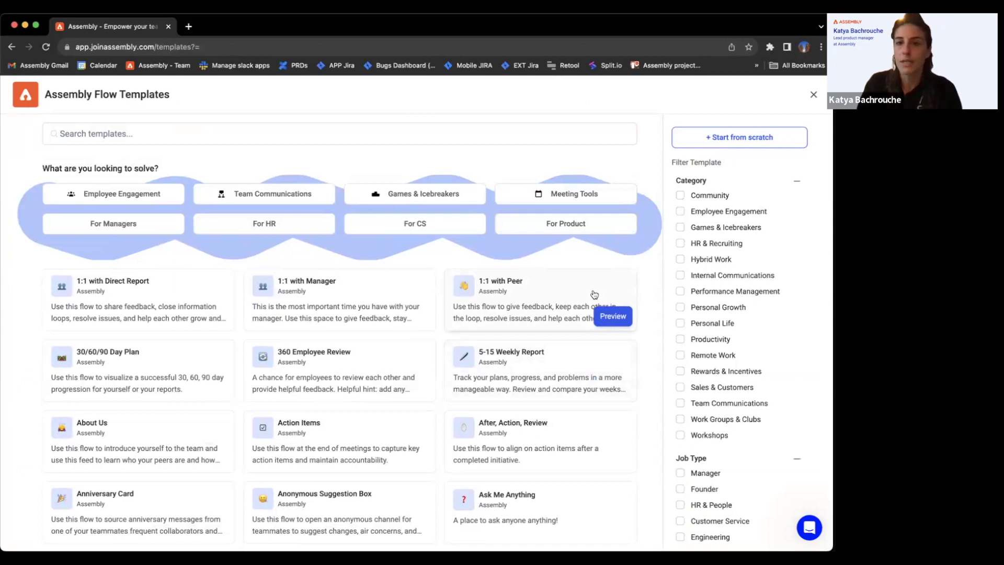
left_click(743, 141)
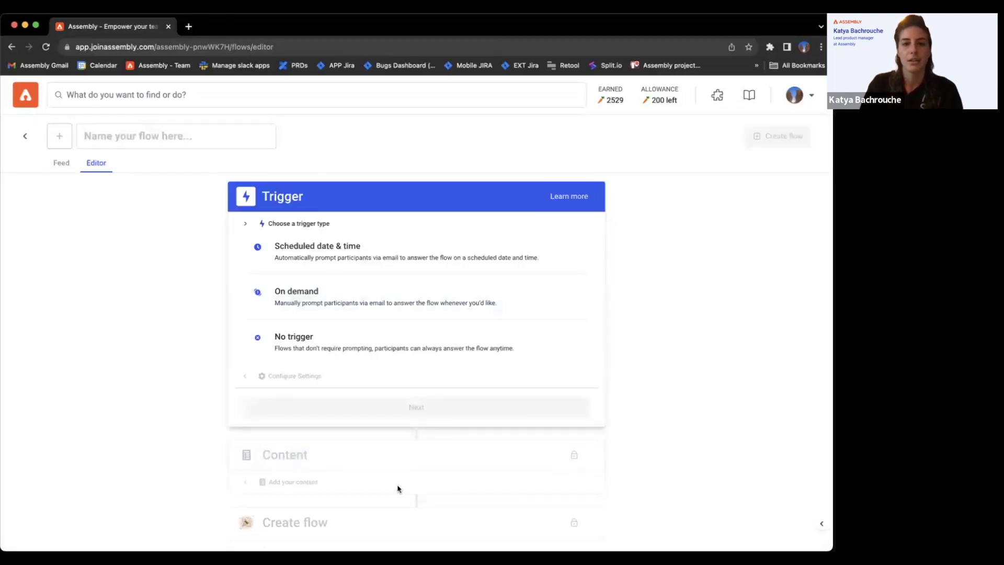
left_click(24, 136)
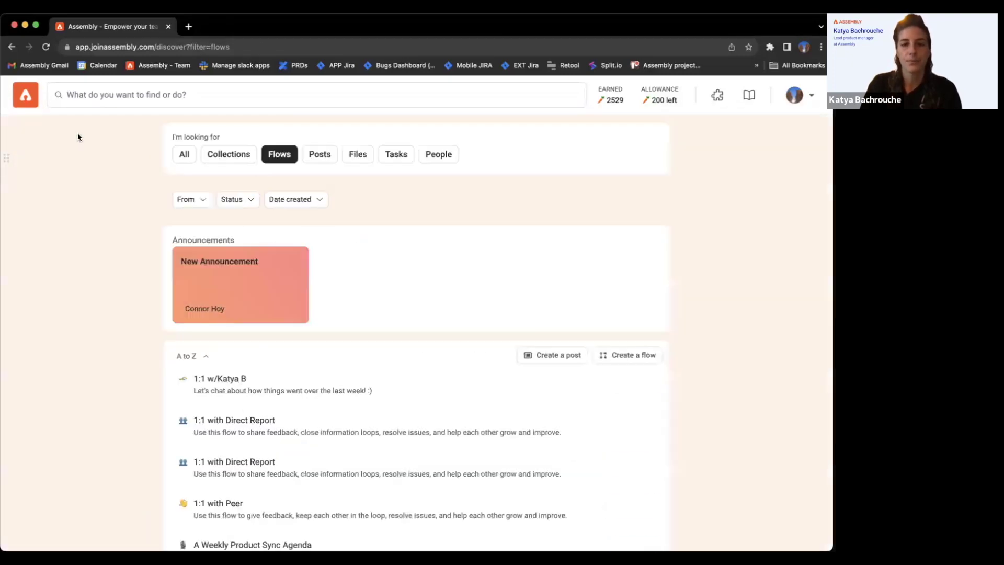
Step: Search the flows for the owner's first name plus "test", and open the feed of the matching test flow 2
scroll(358, 434, "down", 3)
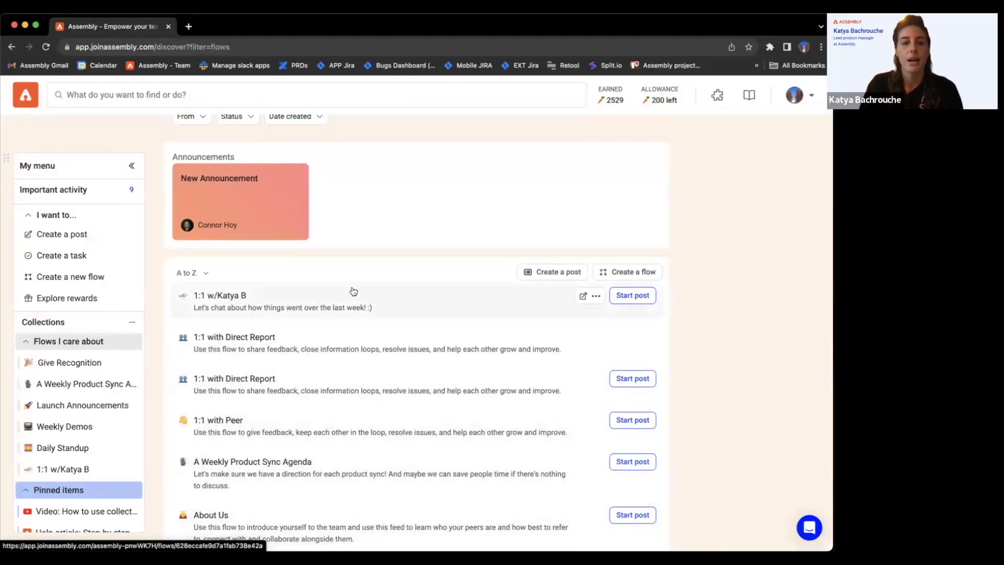
scroll(383, 379, "up", 1)
scroll(384, 379, "up", 2)
left_click(280, 95)
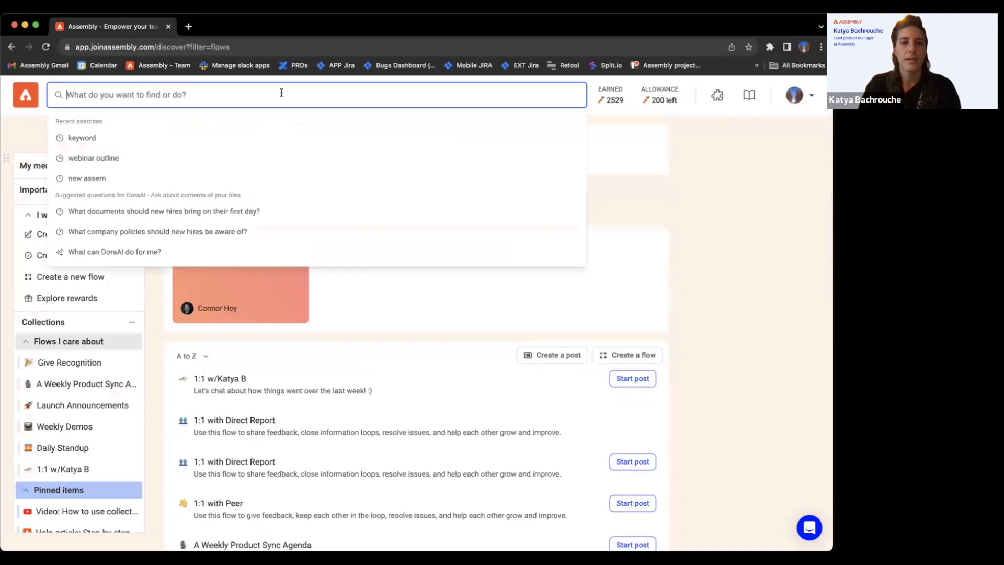
type("katya test")
key("Return")
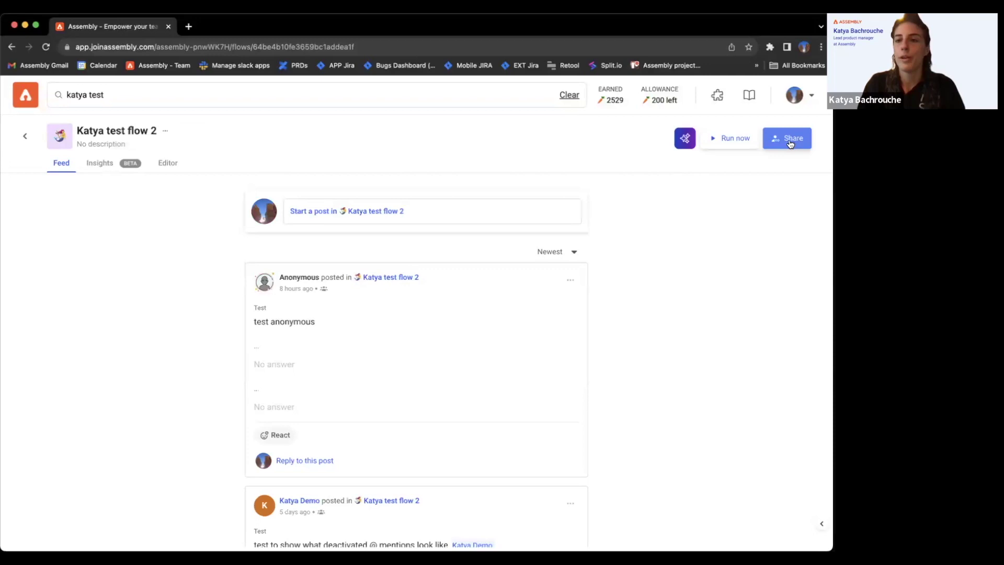
Step: Review the test flow's About details, and return to the search results to view the flow's available actions
left_click(783, 142)
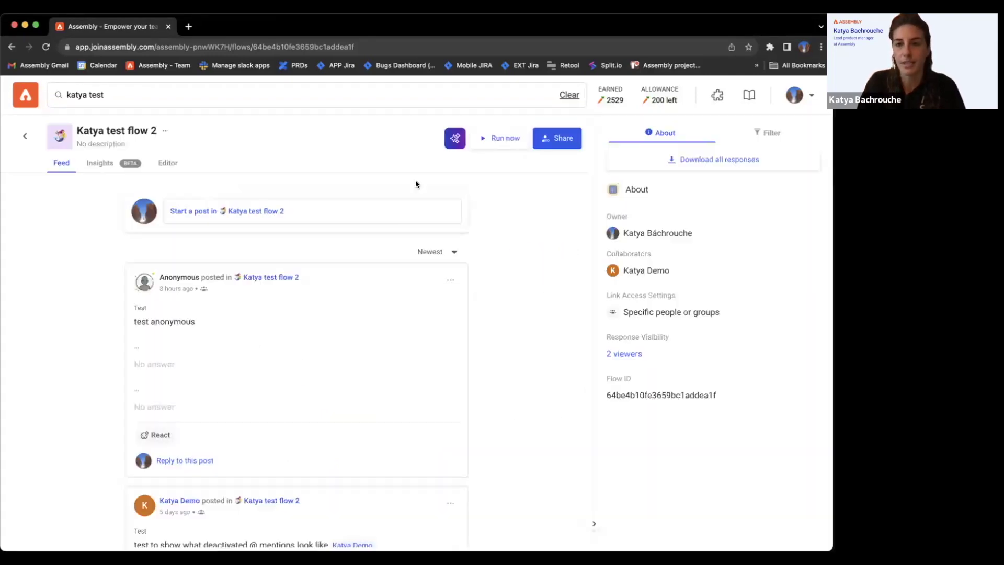
left_click(569, 207)
left_click(23, 136)
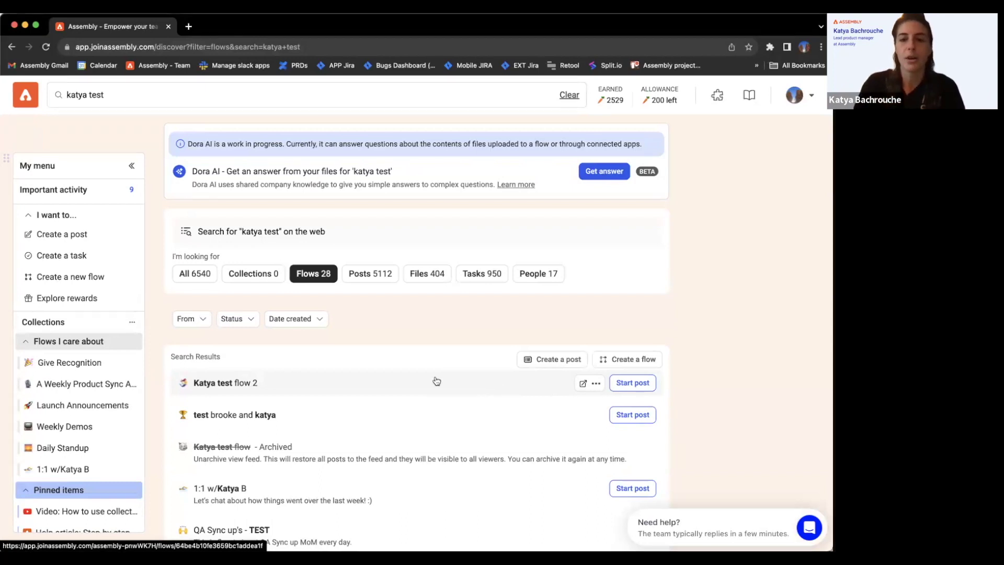
left_click(596, 383)
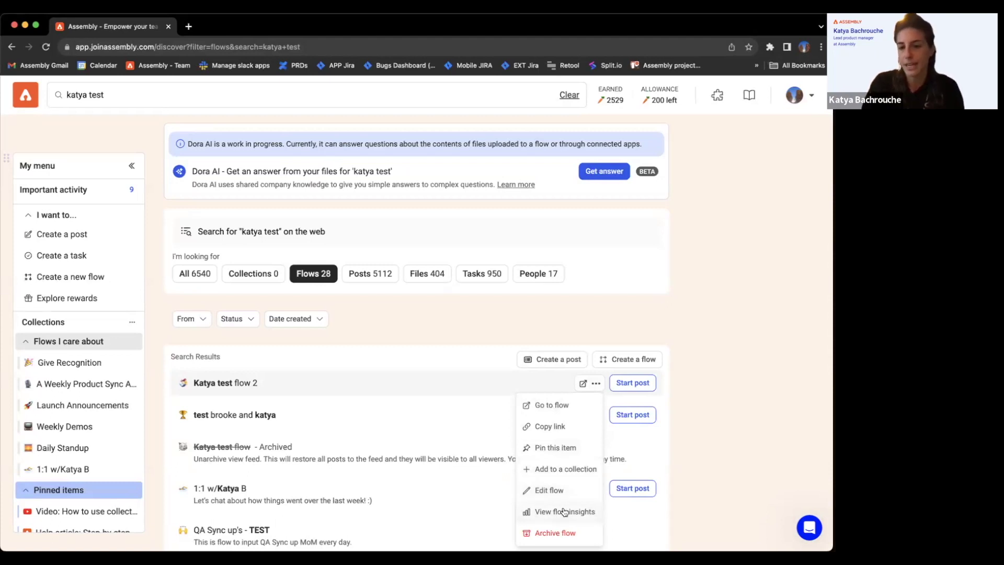
left_click(471, 471)
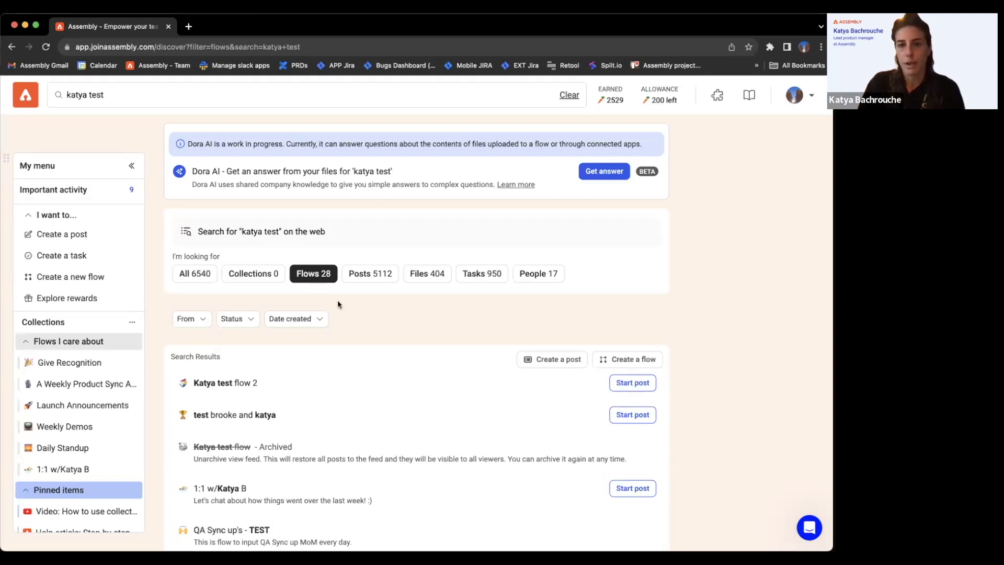
Step: Look through the list of flows matching the search, including the archived one
scroll(338, 301, "down", 3)
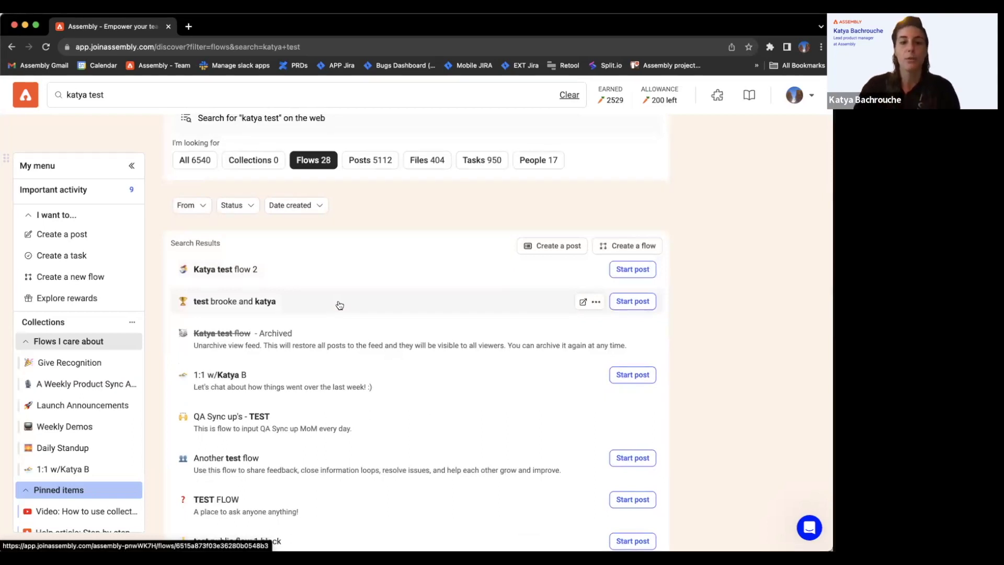
scroll(338, 304, "down", 1)
scroll(338, 300, "up", 2)
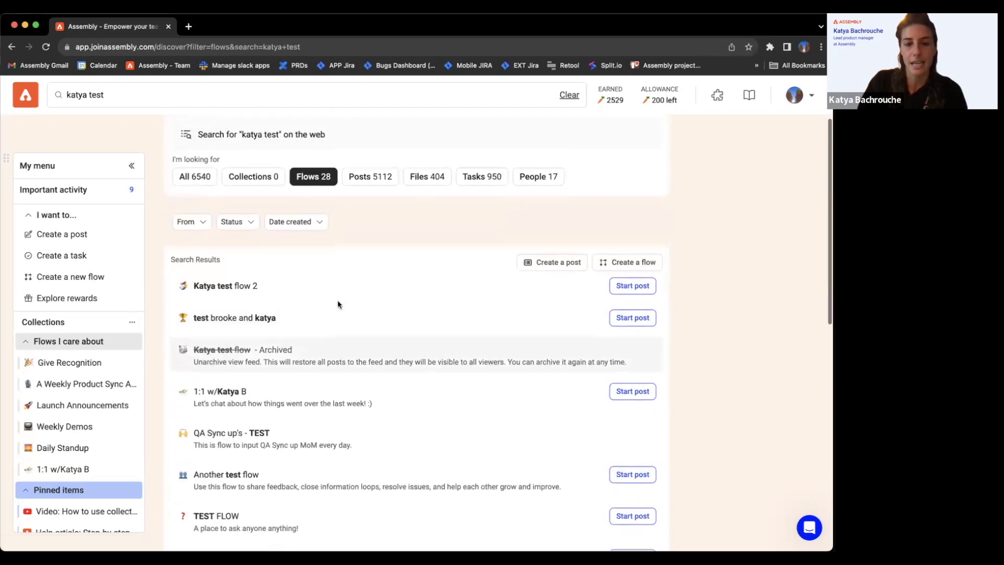
scroll(345, 300, "down", 6)
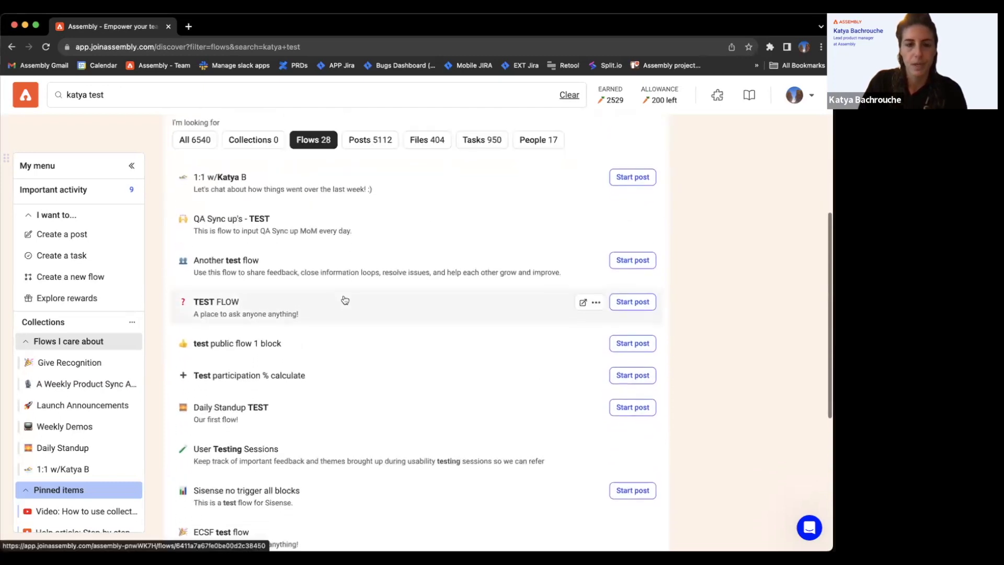
scroll(345, 300, "down", 5)
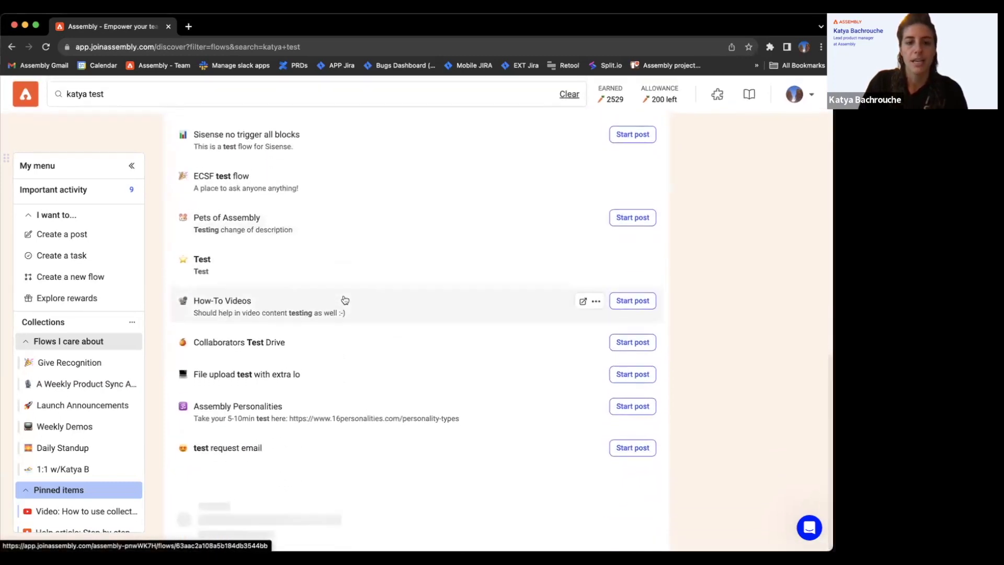
scroll(345, 300, "down", 4)
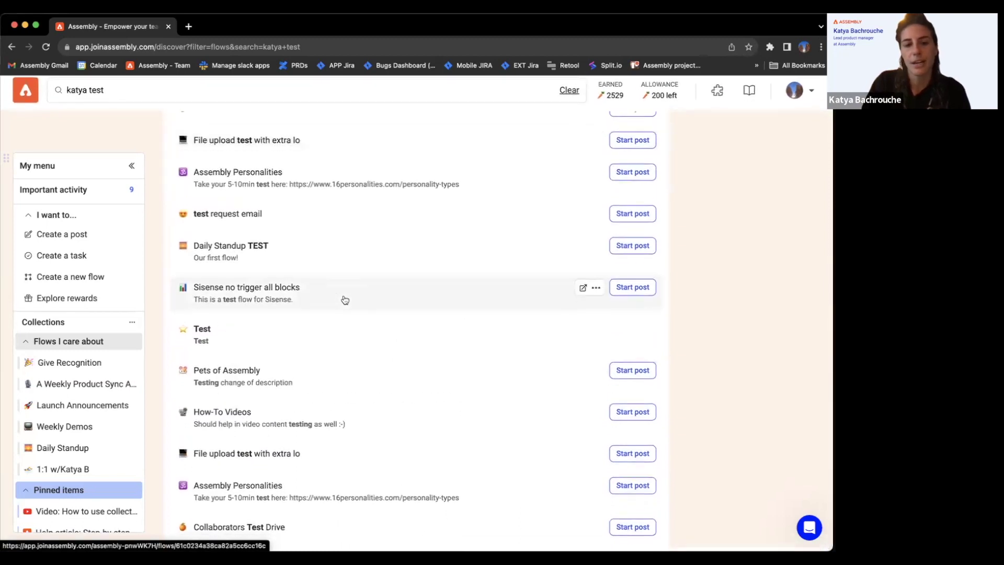
scroll(344, 300, "up", 15)
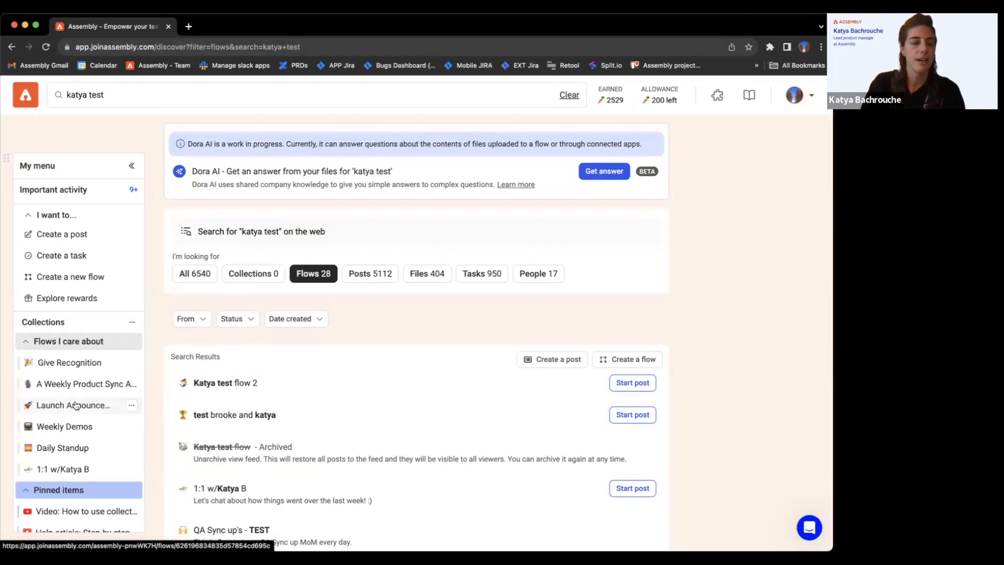
Step: Open the Launch Announcements flow and end the "Official nav + V3 opt-out launch" announcement on its newest post
left_click(75, 406)
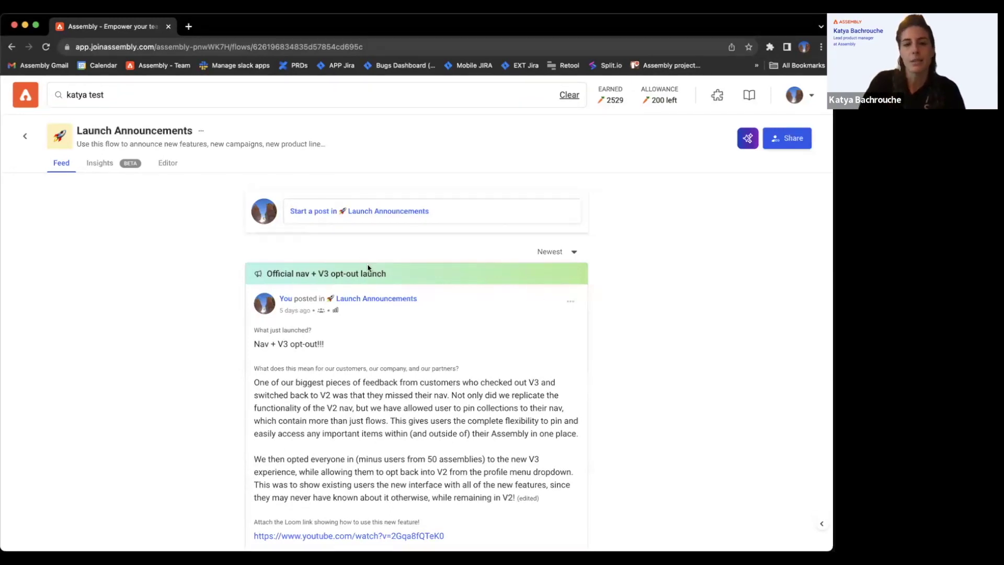
left_click(571, 302)
left_click(527, 361)
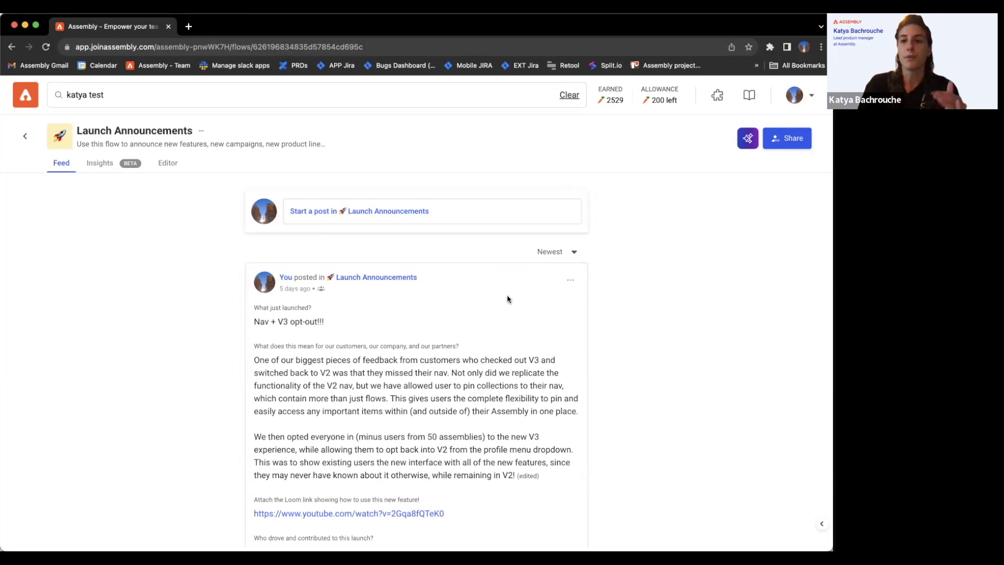
Step: Share the newest Launch Announcements post as an announcement titled "New feature launch! Nav experience"
left_click(571, 280)
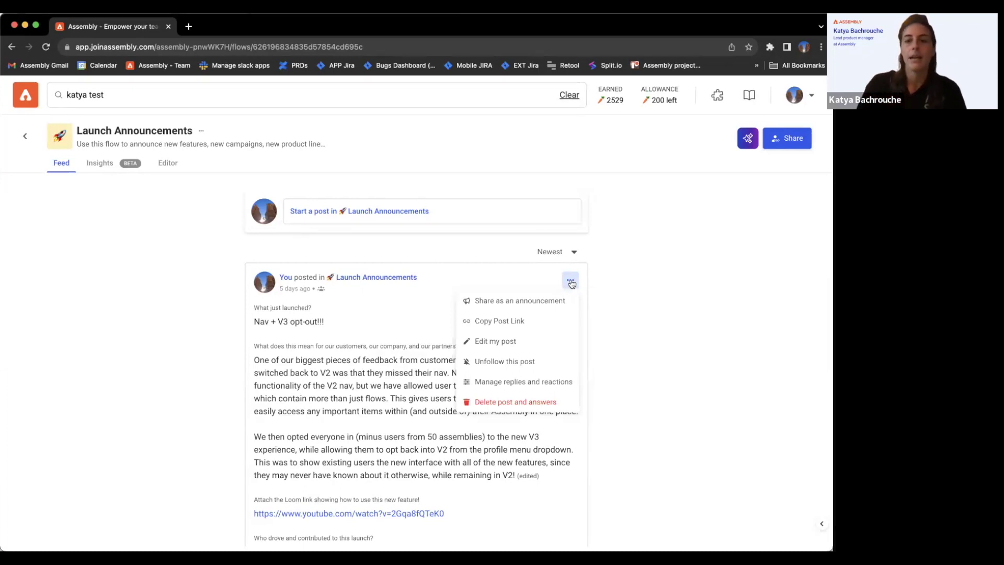
left_click(550, 304)
left_click(325, 242)
type("New feature ")
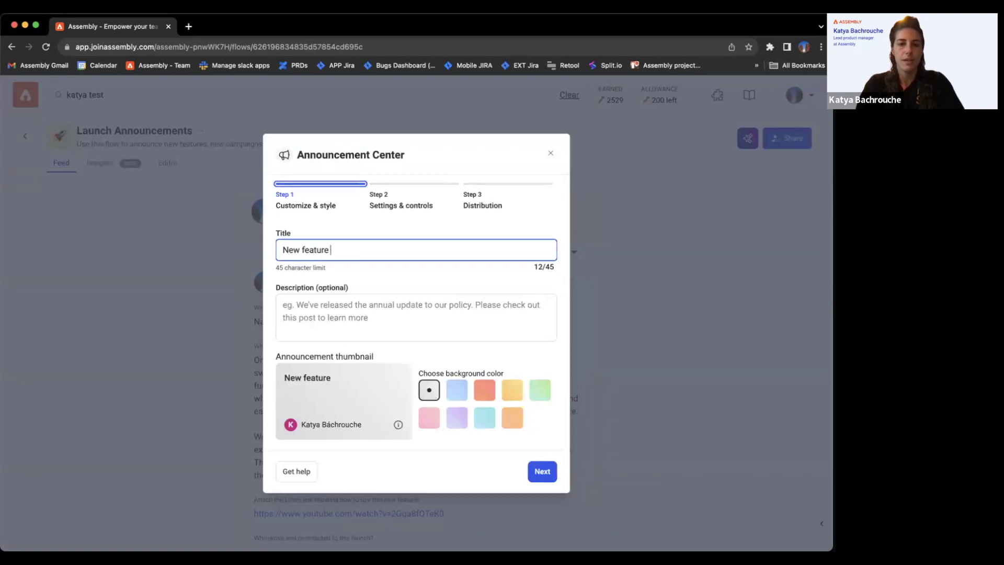
type("launch! Nav ")
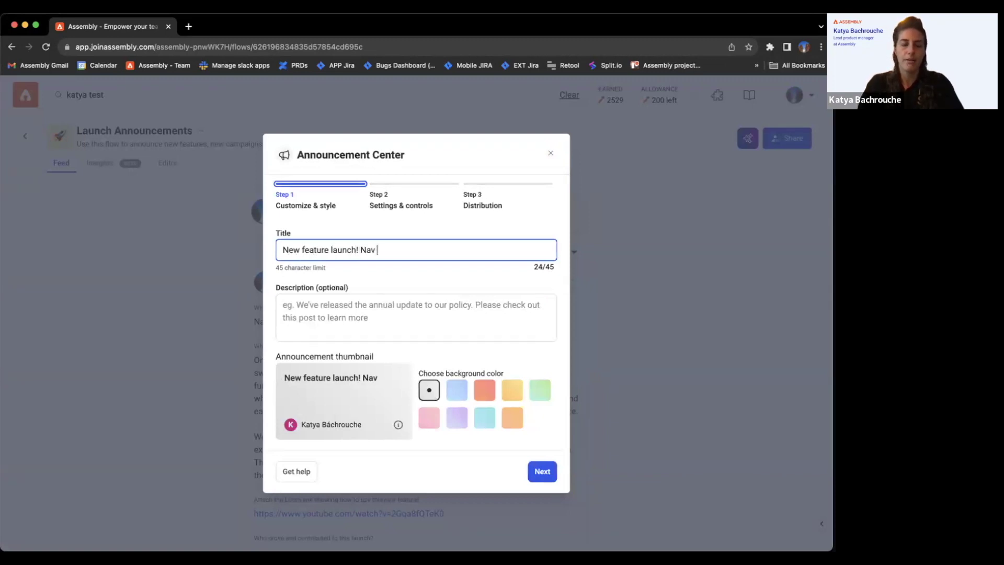
type("experience")
Step: Describe the announcement as "We released nav and now i'm demoing how to create an announcement for the webinar!" and give it a coral red background
left_click(350, 320)
type("We releas")
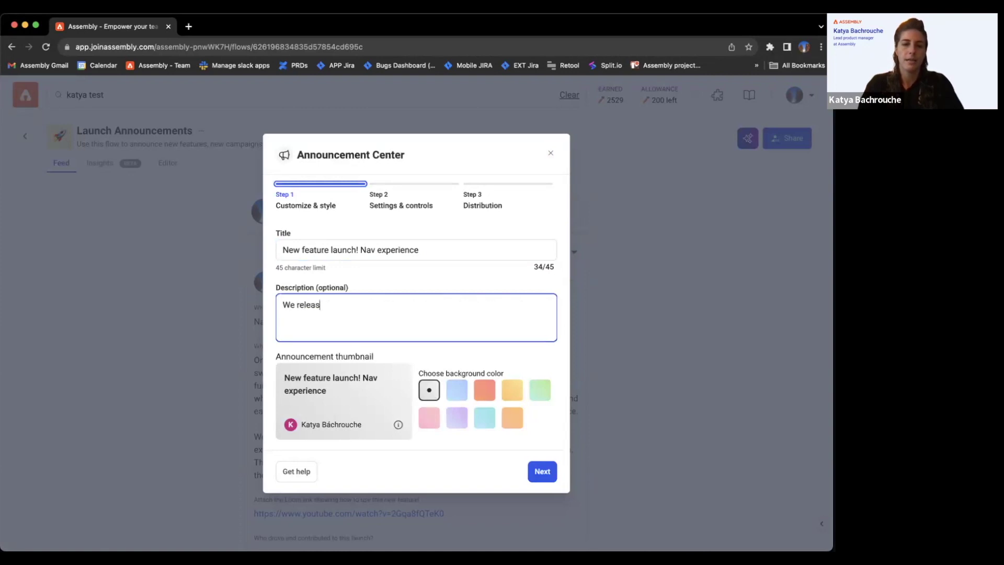
type("ed nav and now i'm")
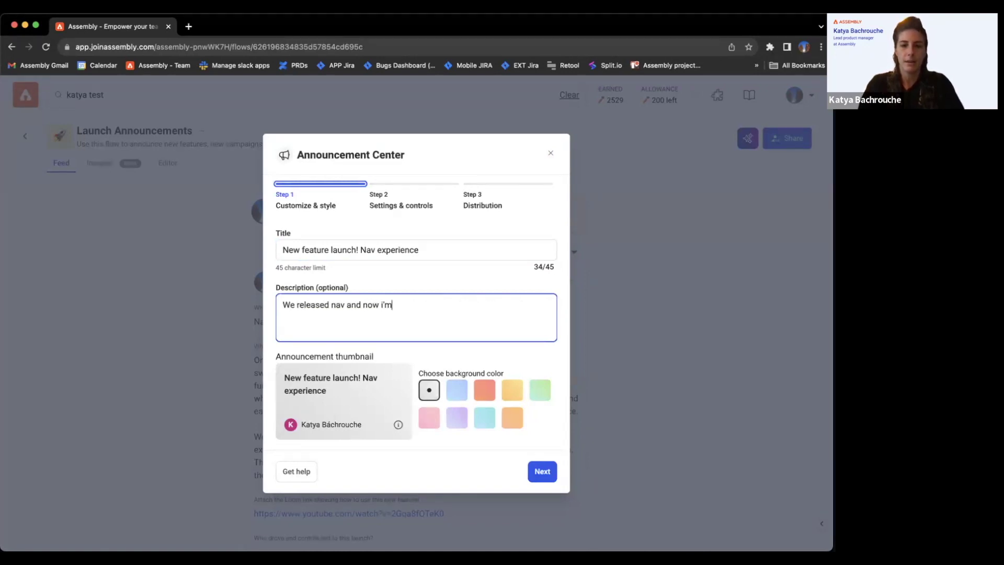
type(" demoing how to create")
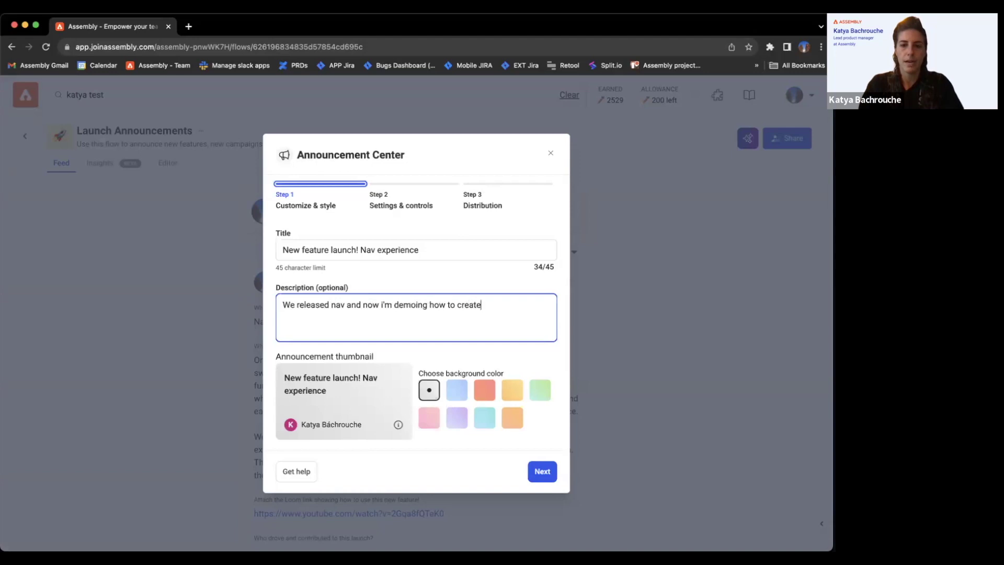
type(" an announcement for ")
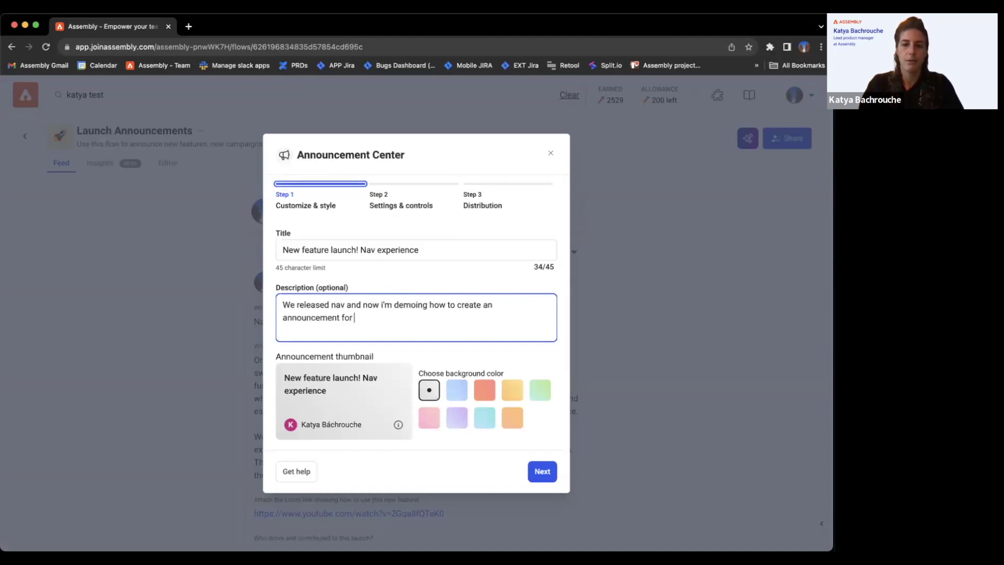
type("the webinar!")
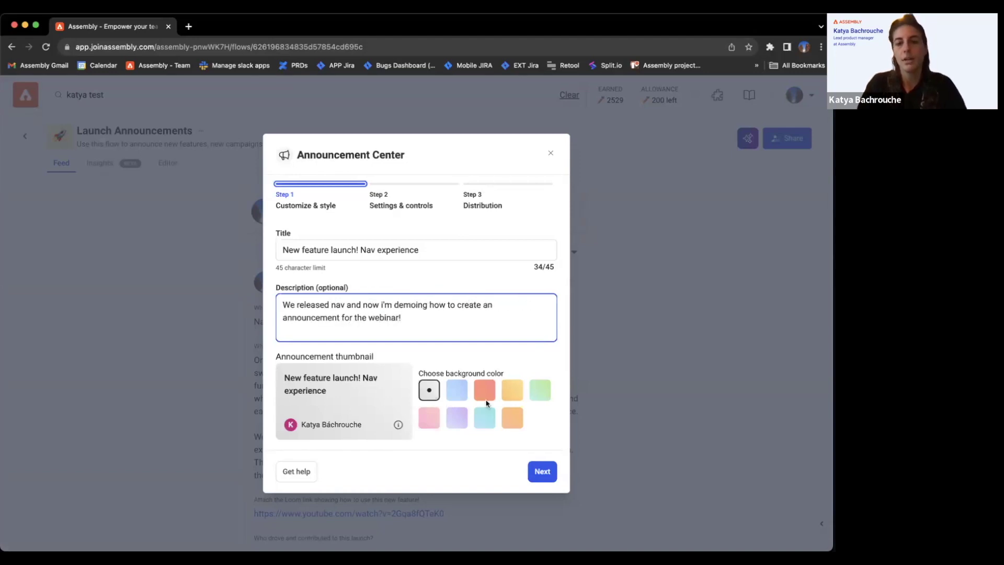
left_click(485, 402)
left_click(542, 470)
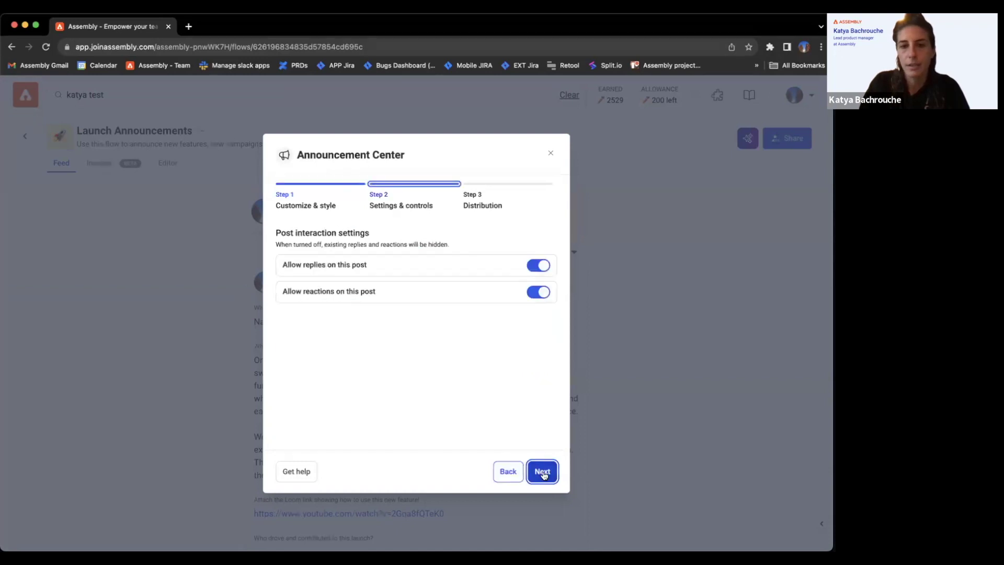
Step: Switch replies and reactions on the post off and back on
left_click(537, 269)
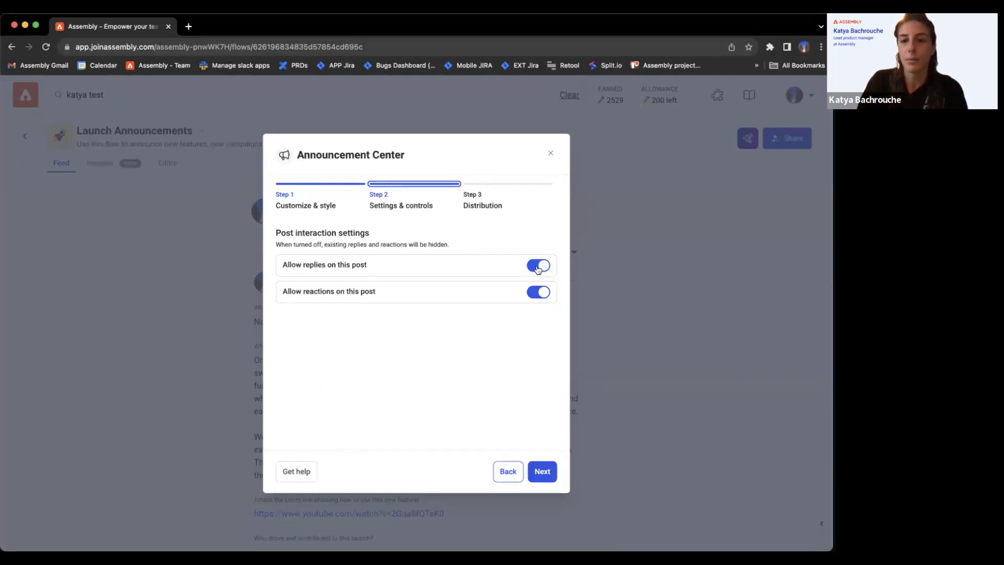
left_click(537, 270)
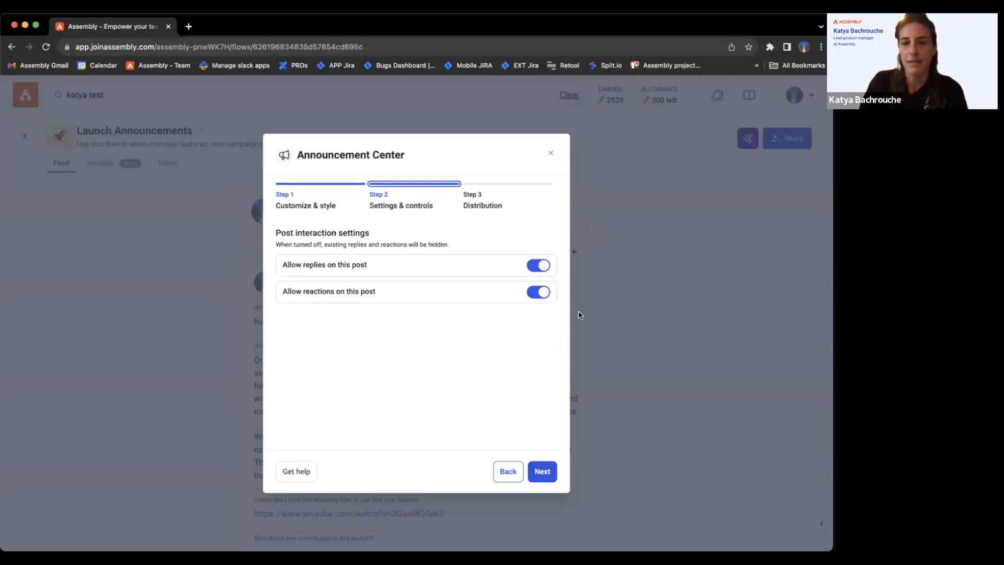
left_click(536, 295)
left_click(536, 293)
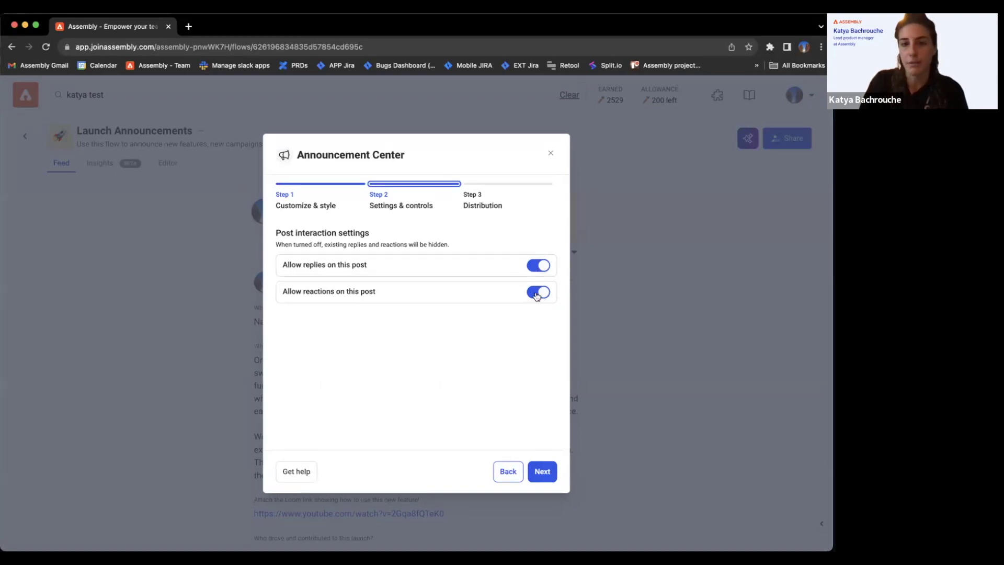
Step: Create the announcement with email and mobile app notifications on launch, and return to the discover page with the search cleared
left_click(543, 471)
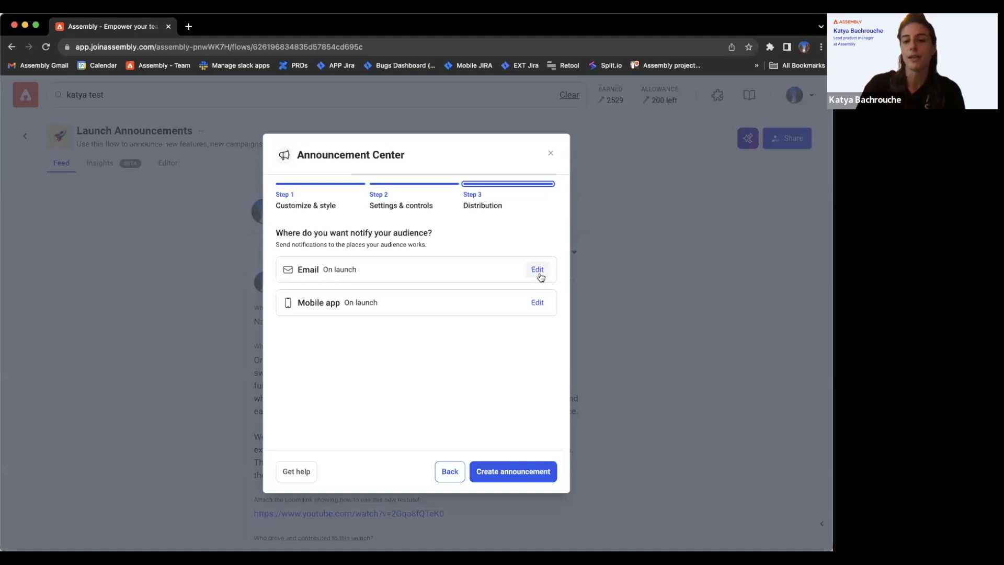
left_click(523, 473)
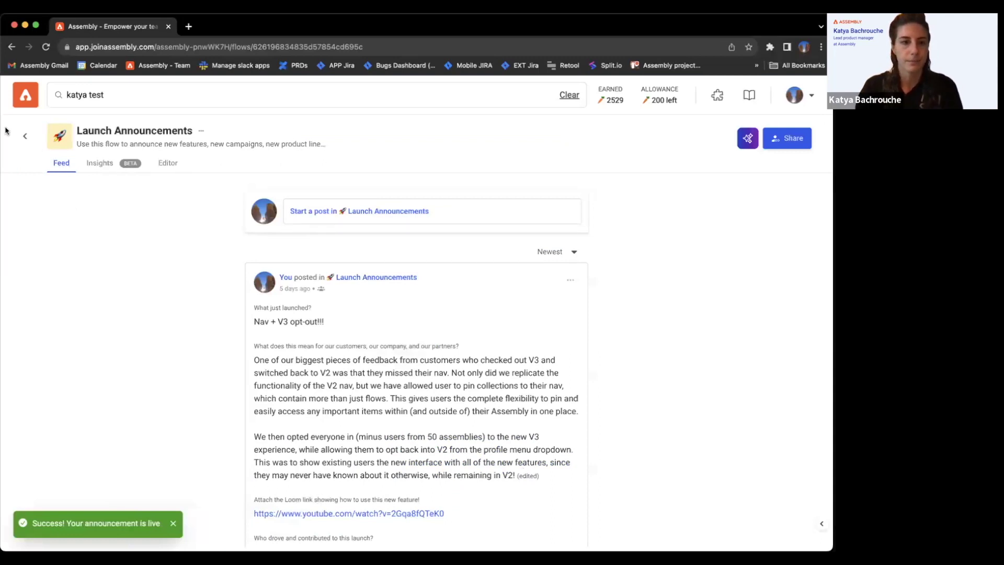
left_click(25, 138)
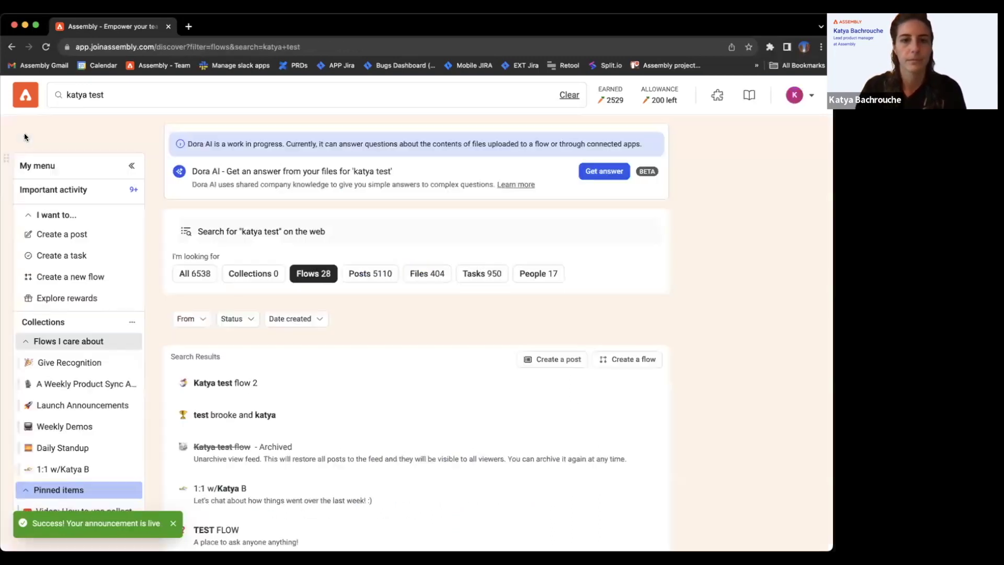
left_click(201, 274)
left_click(553, 94)
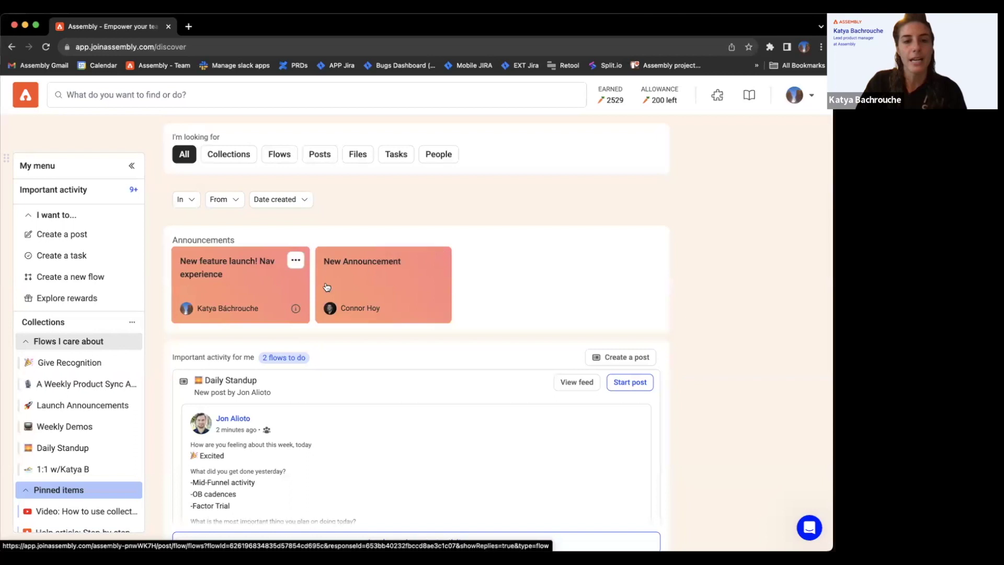
Step: View the insights of both announcements, including the Seen and Unseen viewer filter options
left_click(295, 261)
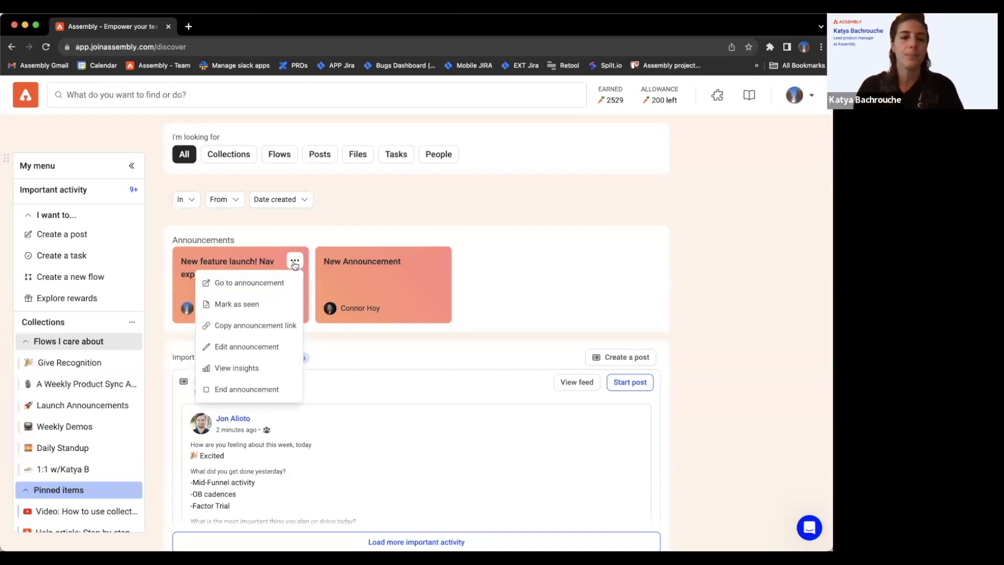
left_click(229, 369)
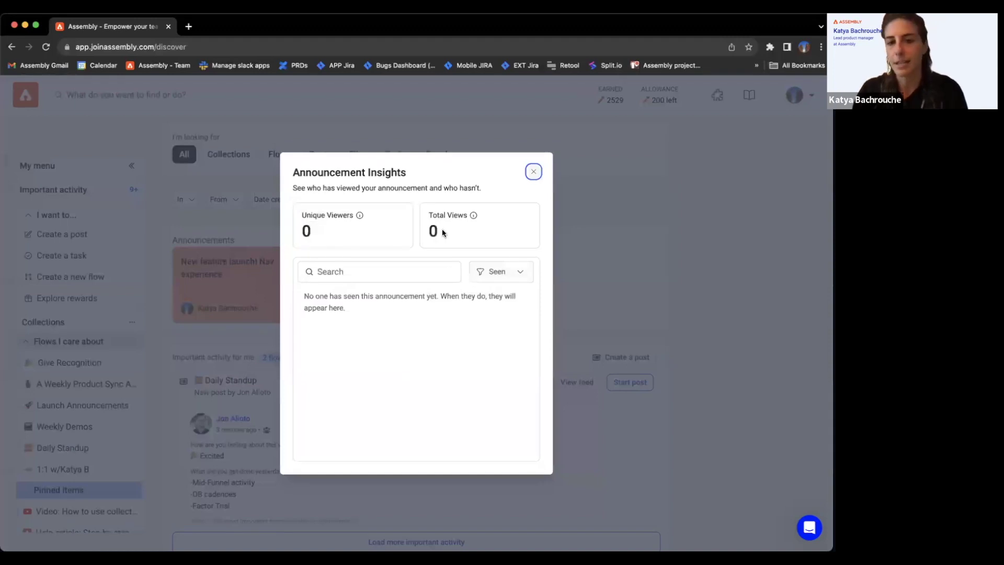
left_click(533, 173)
left_click(439, 260)
left_click(404, 347)
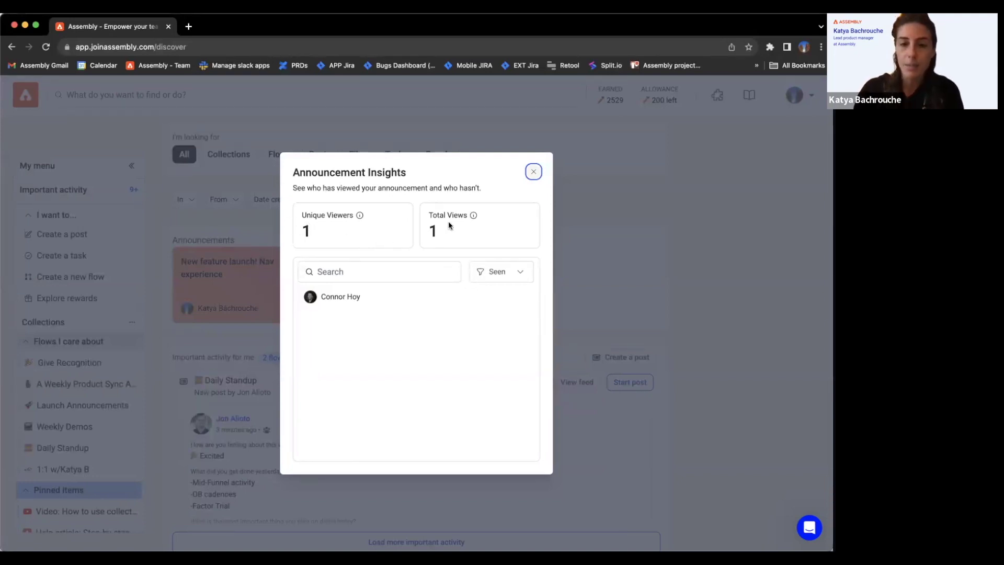
left_click(506, 277)
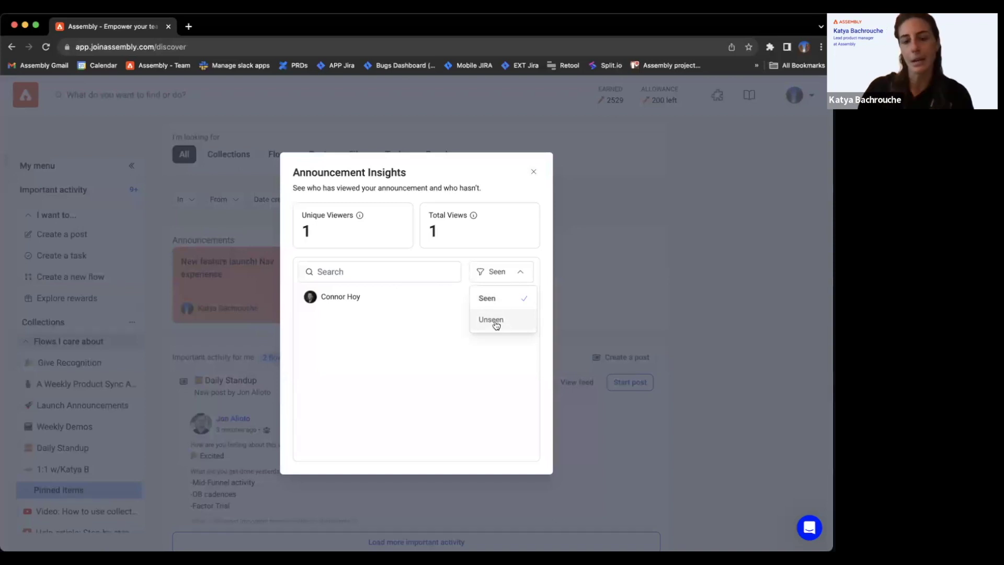
left_click(533, 172)
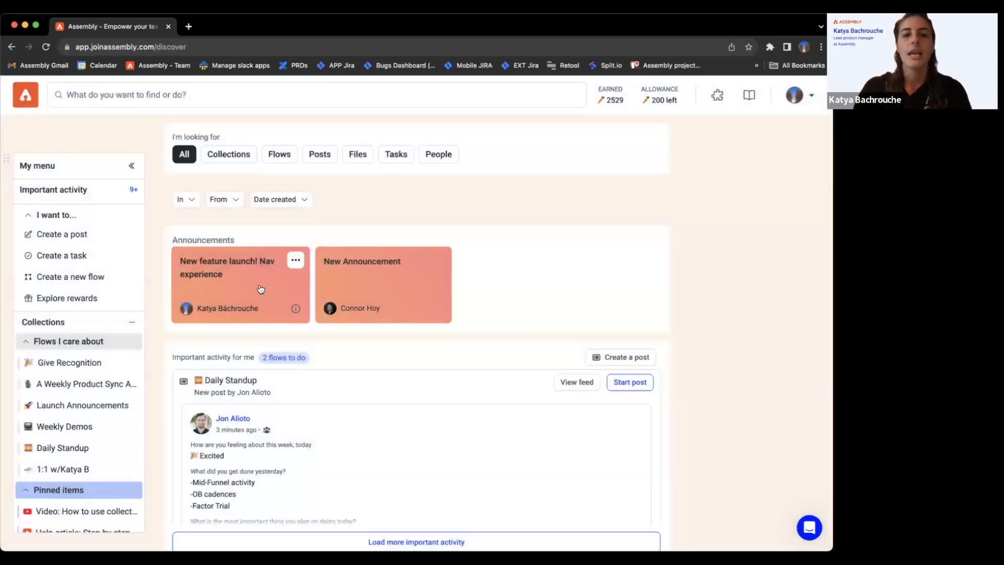
Step: Open the "New feature launch! Nav experience" post and view its actions, and open the "New Announcement" post, returning to the discover page after each
left_click(260, 289)
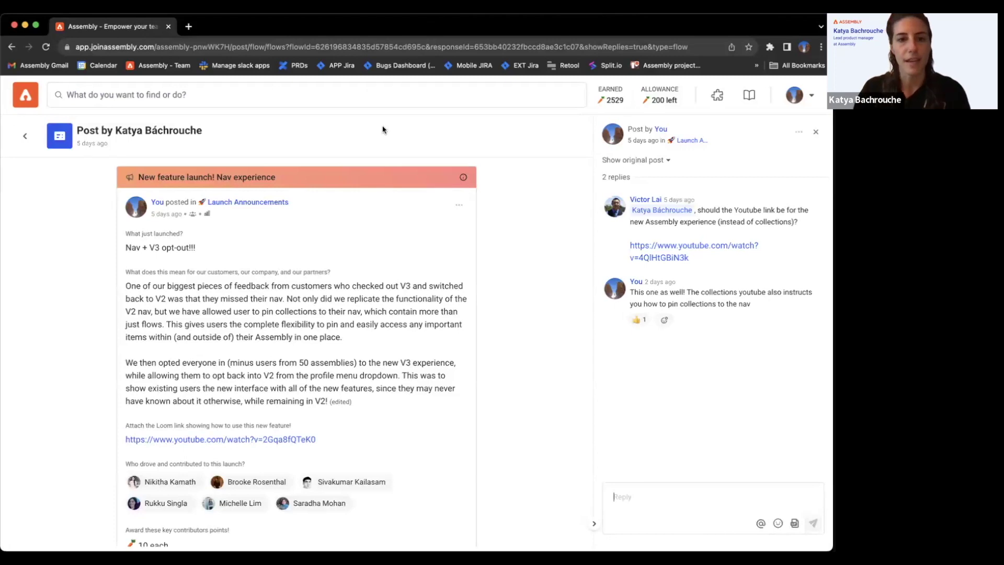
left_click(459, 205)
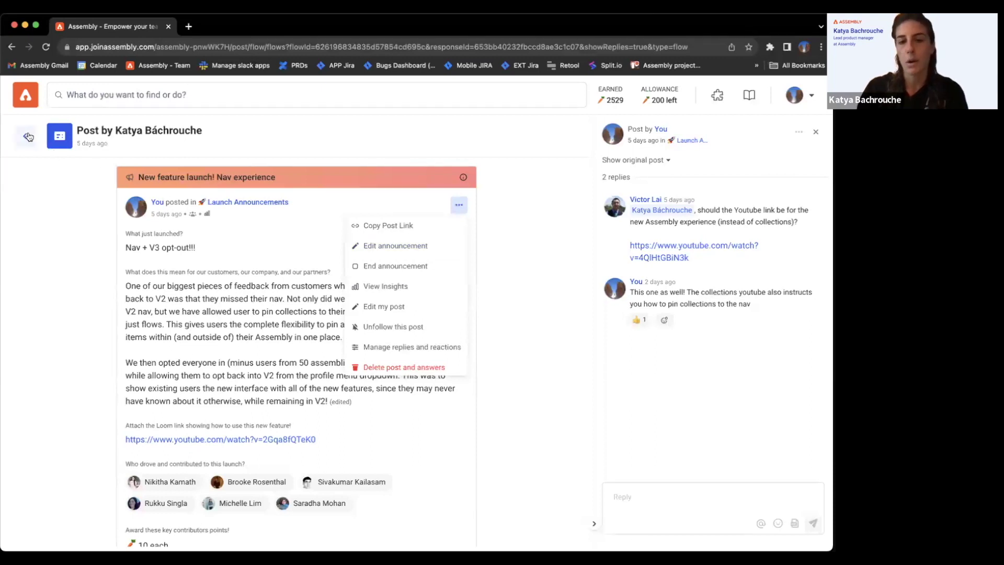
left_click(82, 180)
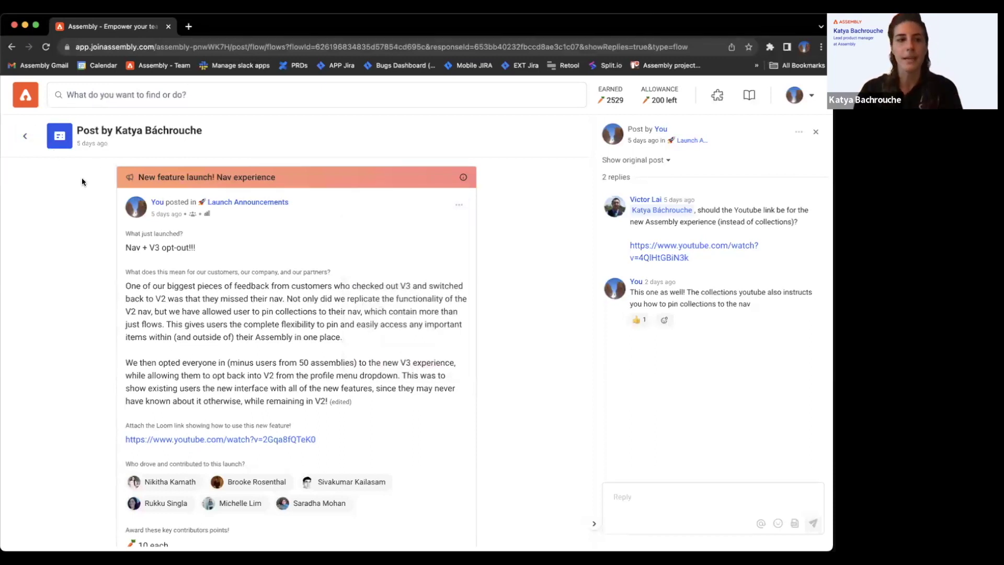
left_click(25, 136)
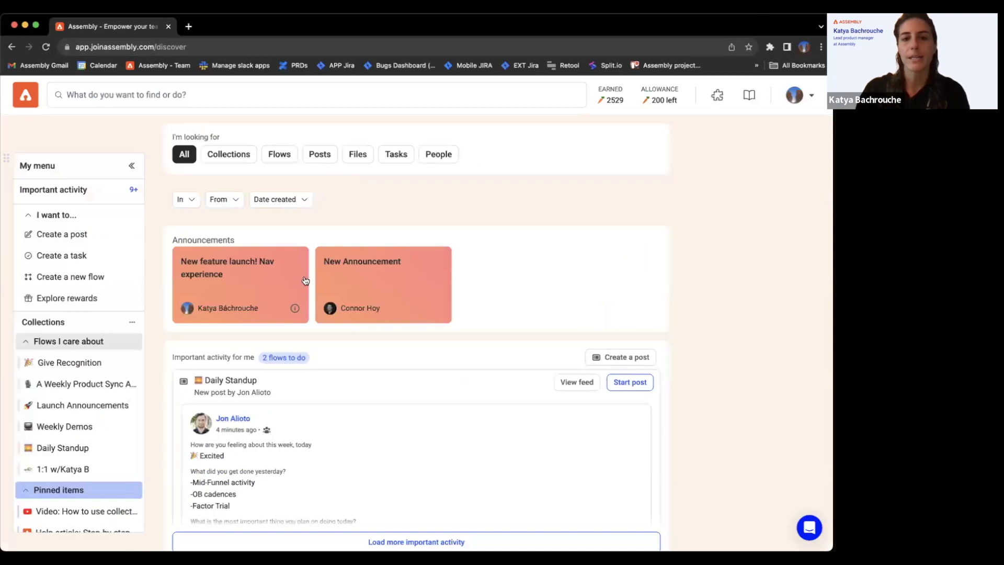
left_click(382, 272)
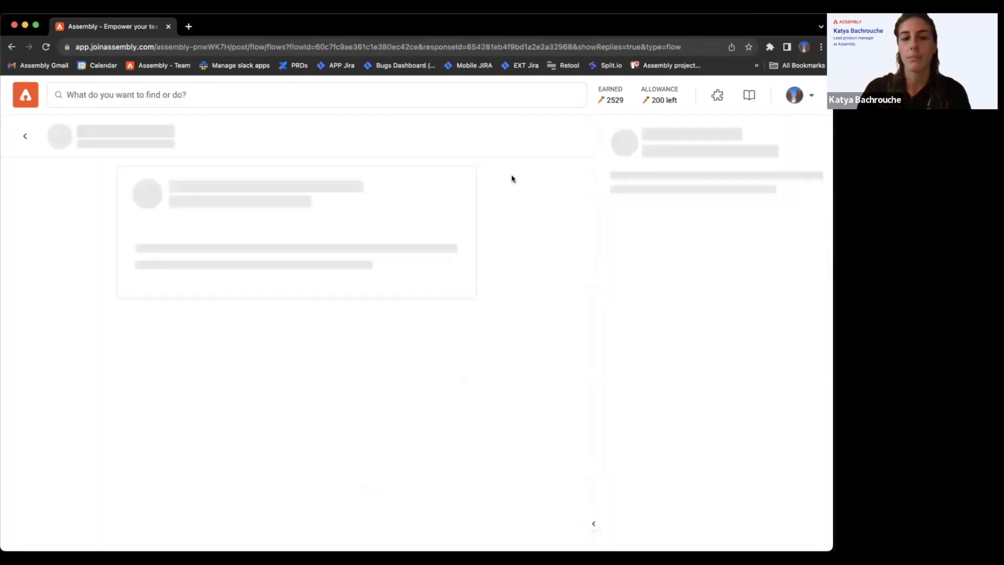
left_click(25, 109)
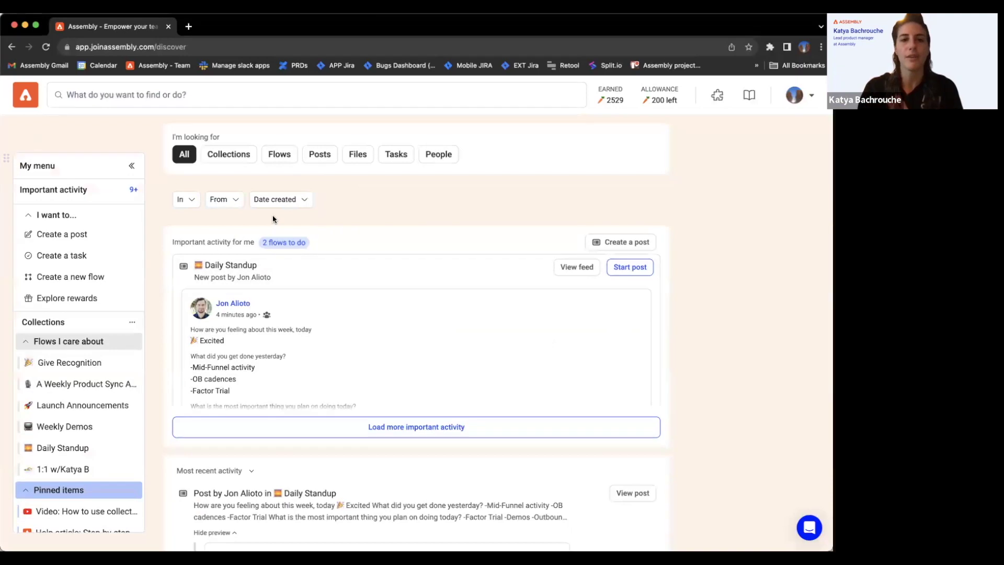
Step: Open the Launch Announcements flow and review the announcement posts in its feed
scroll(289, 249, "down", 1)
scroll(294, 256, "up", 1)
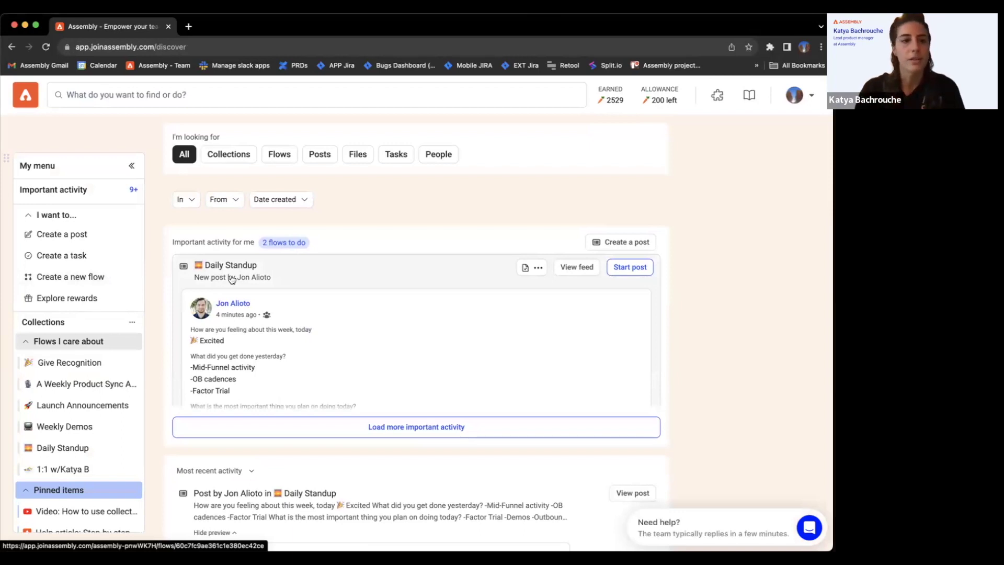
left_click(80, 407)
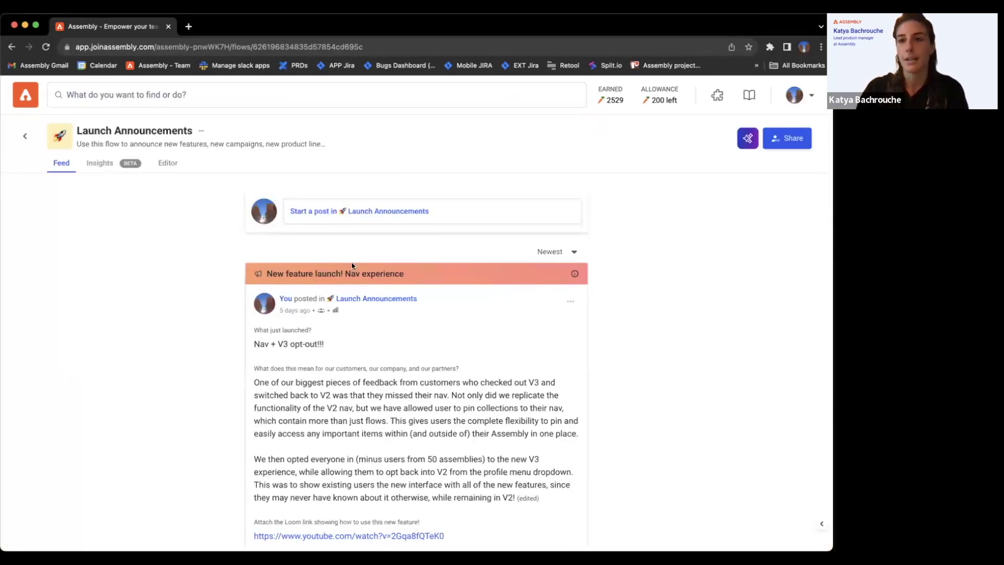
scroll(424, 264, "down", 8)
scroll(424, 265, "down", 10)
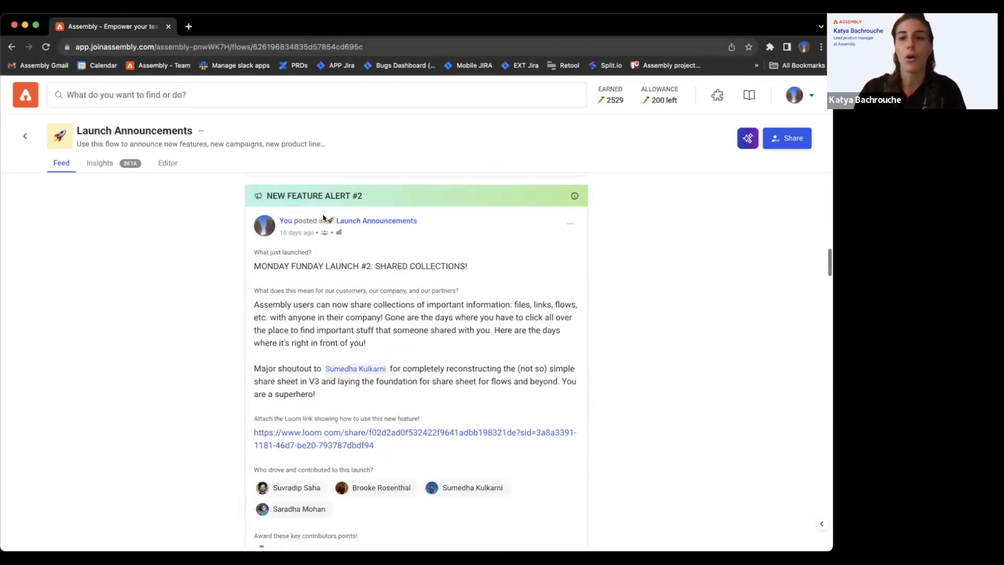
scroll(392, 204, "up", 10)
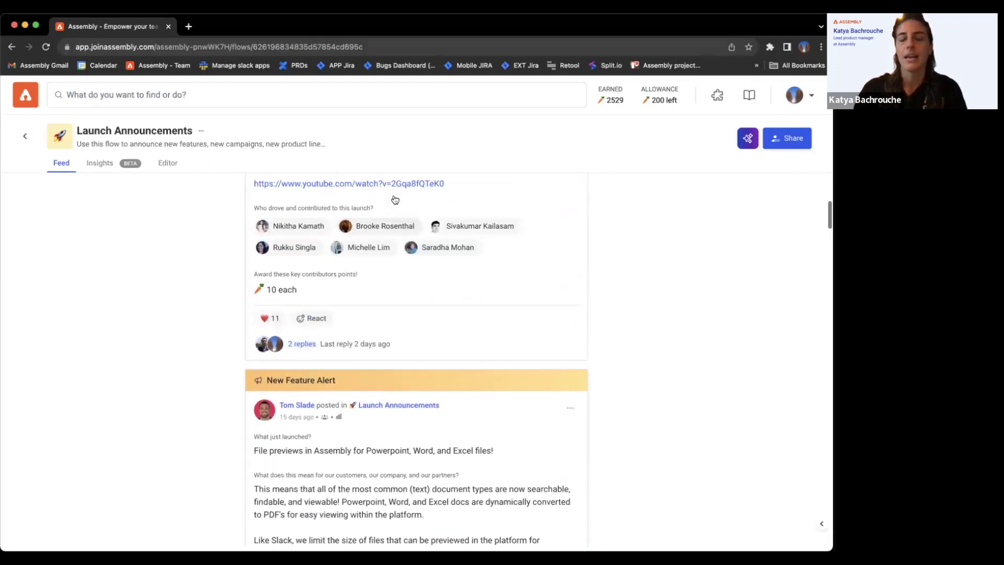
scroll(395, 200, "up", 3)
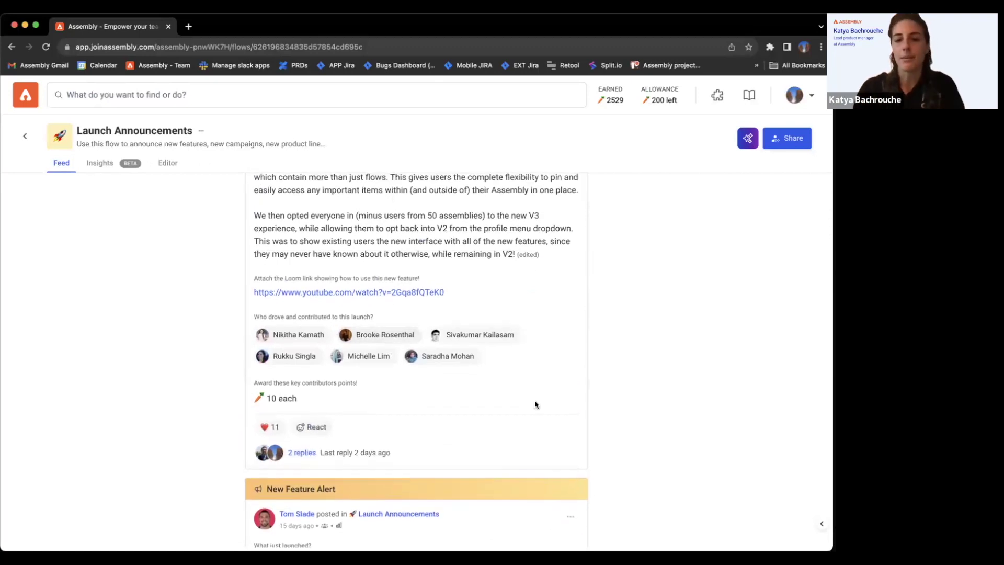
Step: View the actions available on the "New Feature Alert" post, and return to the discover page
left_click(570, 517)
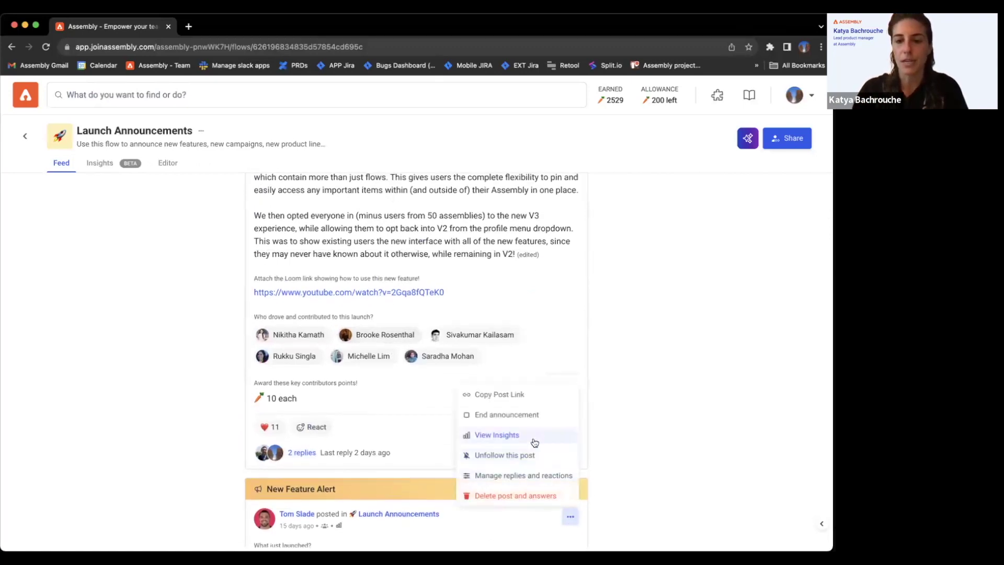
left_click(620, 422)
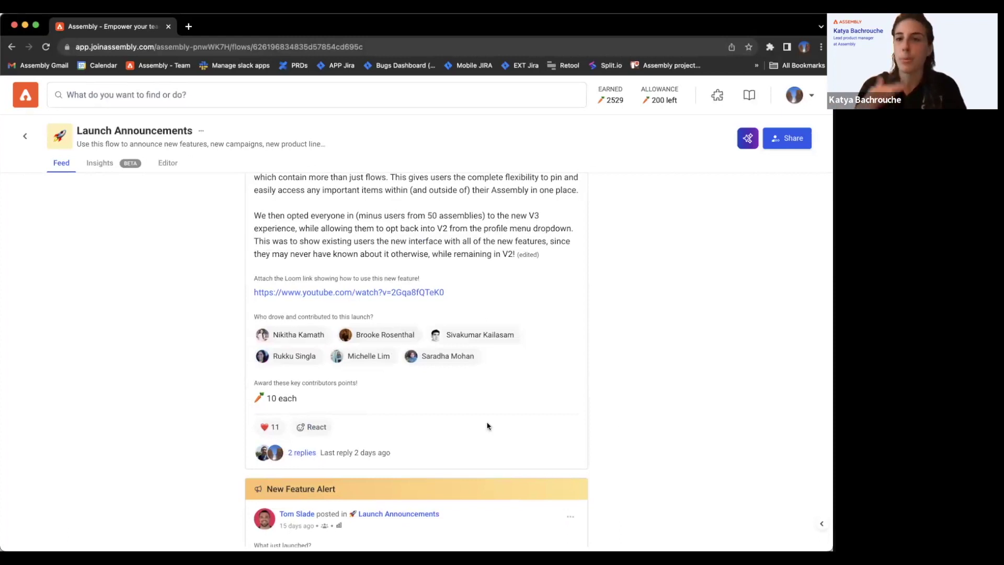
scroll(487, 426, "down", 5)
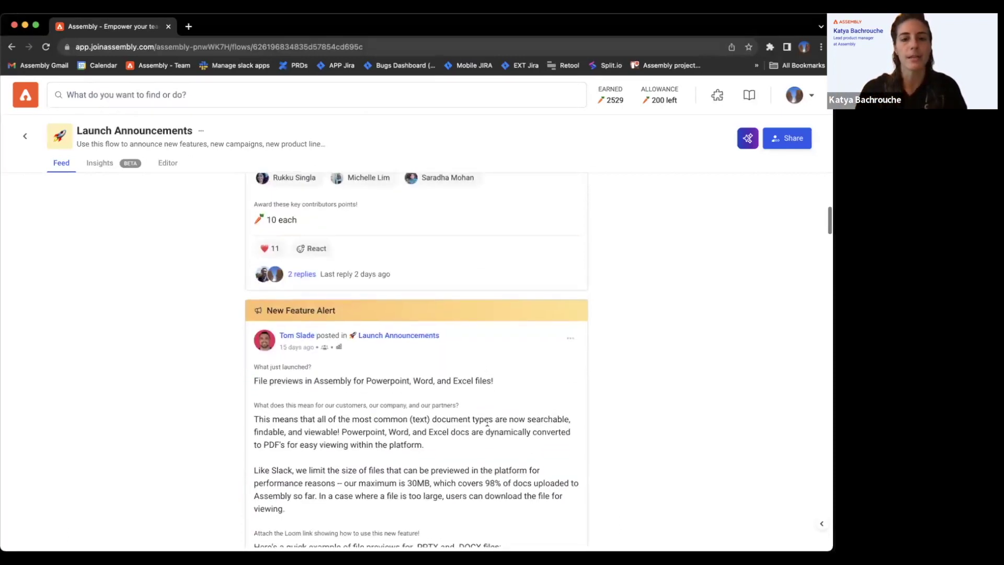
scroll(487, 422, "down", 1)
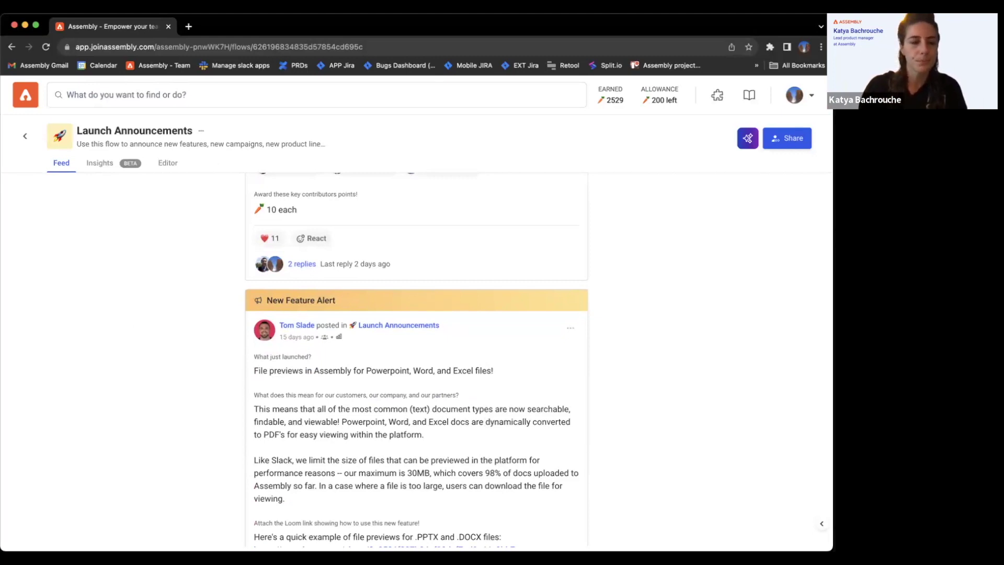
left_click(26, 136)
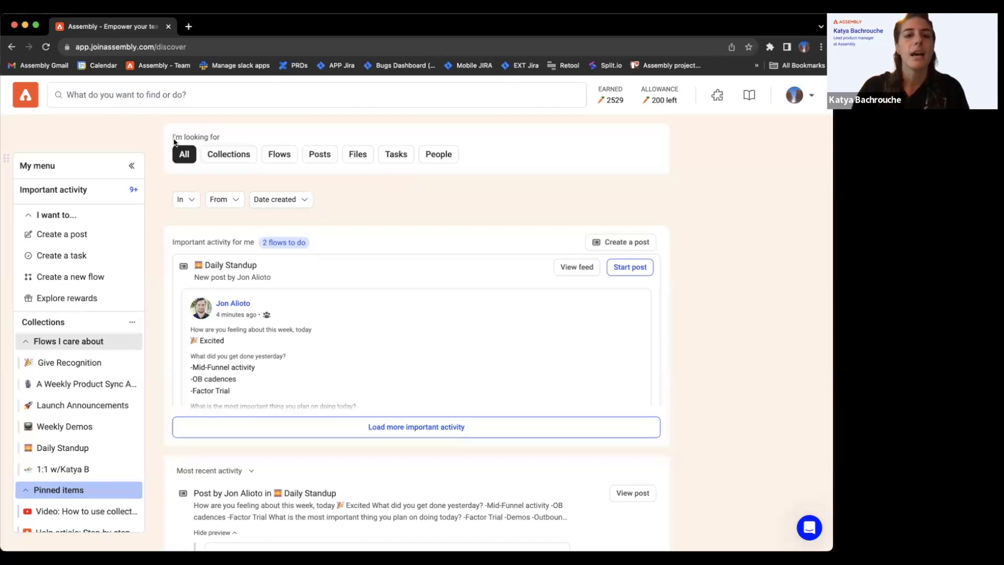
Step: Filter the discover page in turn by Collections, Flows, Posts, Files, Tasks and People, and look through the people list
left_click(217, 157)
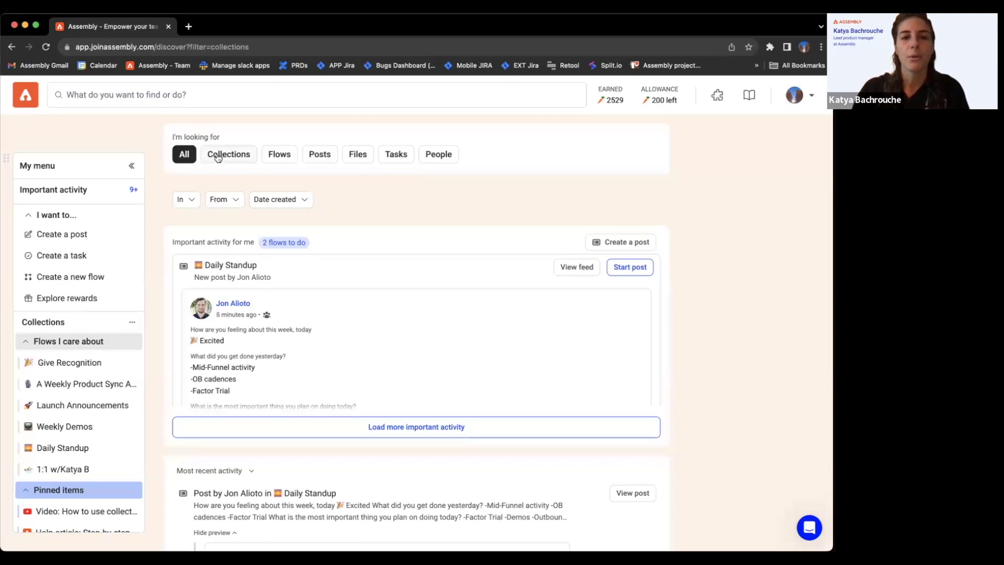
left_click(276, 157)
left_click(317, 157)
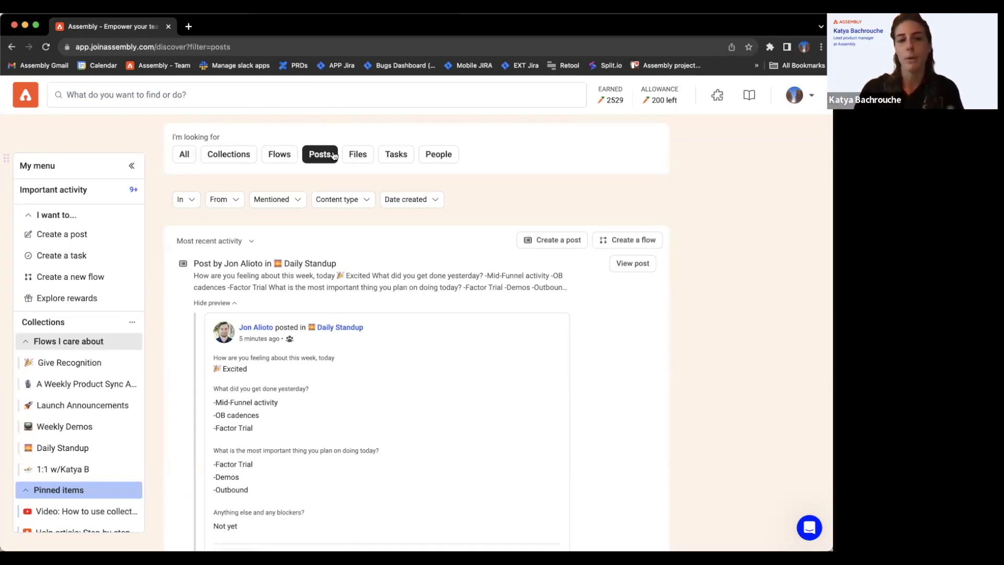
left_click(358, 155)
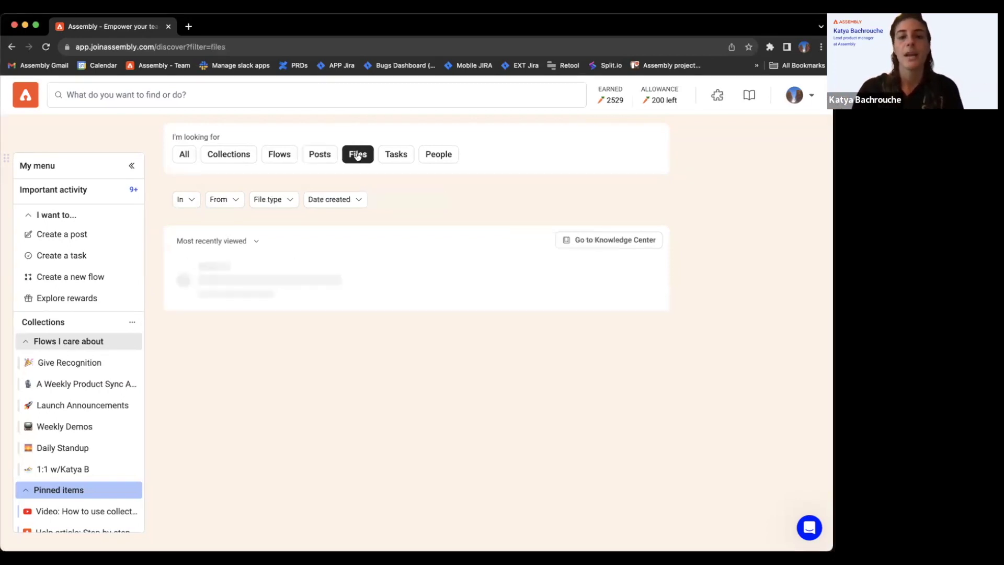
left_click(399, 155)
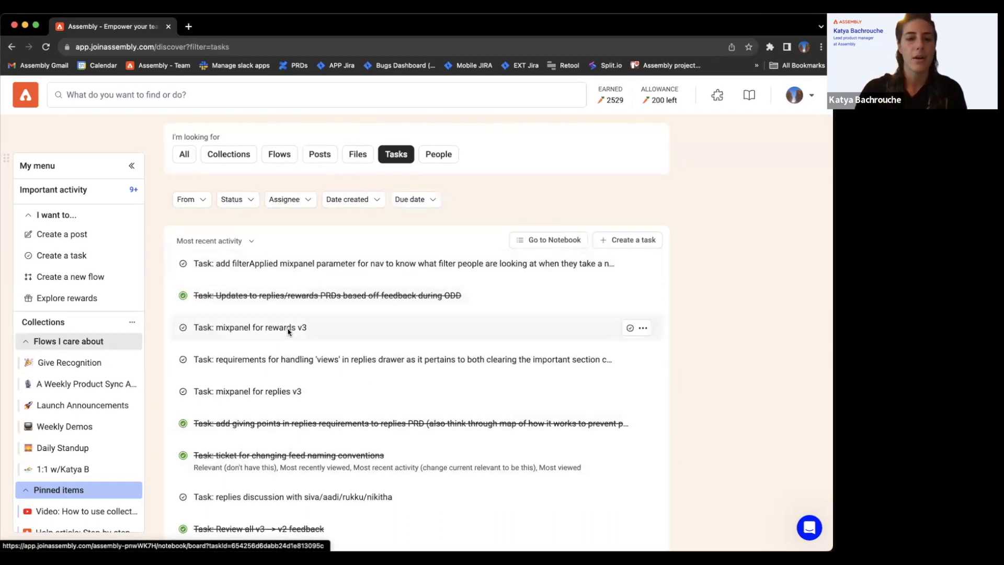
left_click(437, 156)
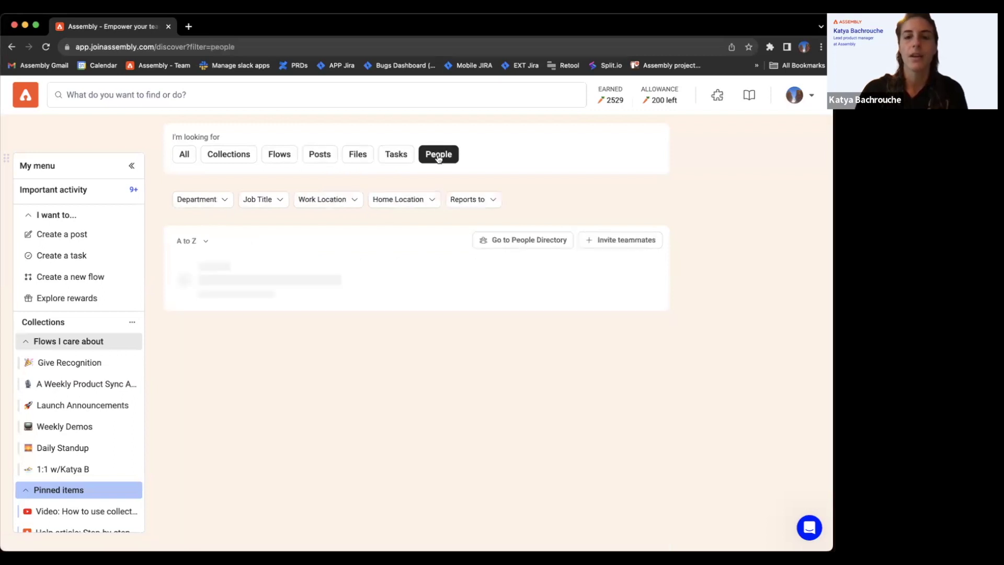
scroll(319, 326, "down", 8)
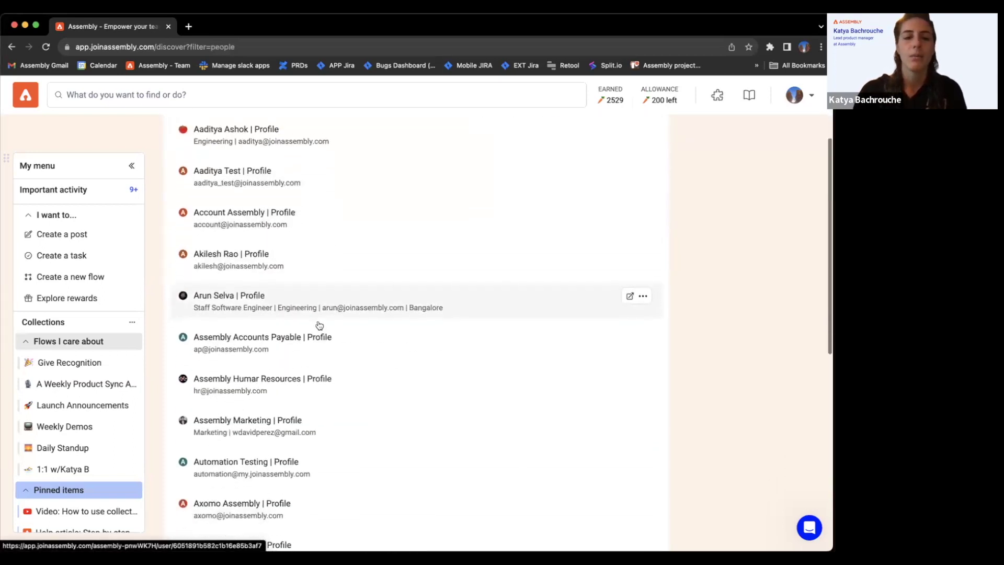
scroll(319, 326, "down", 3)
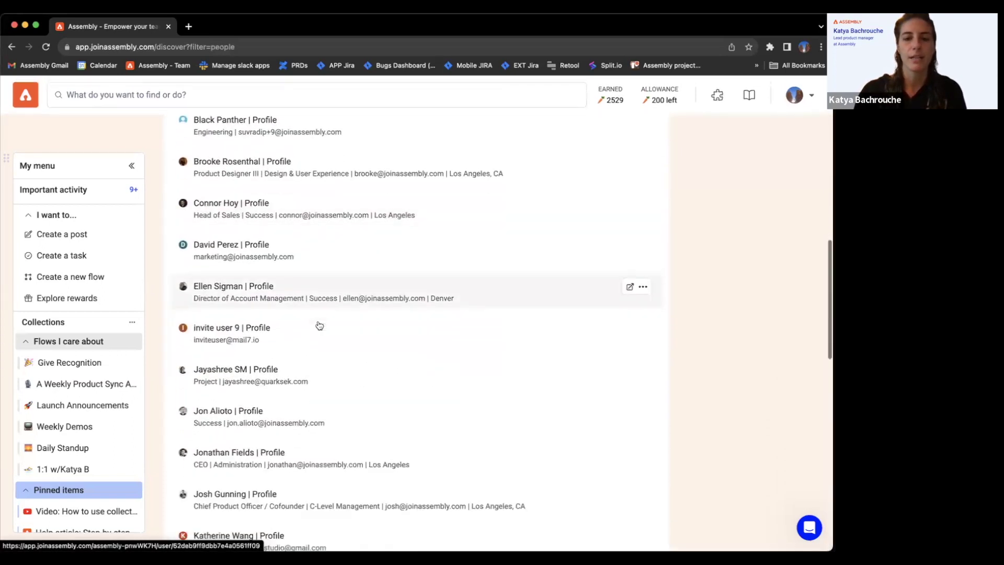
scroll(317, 325, "up", 11)
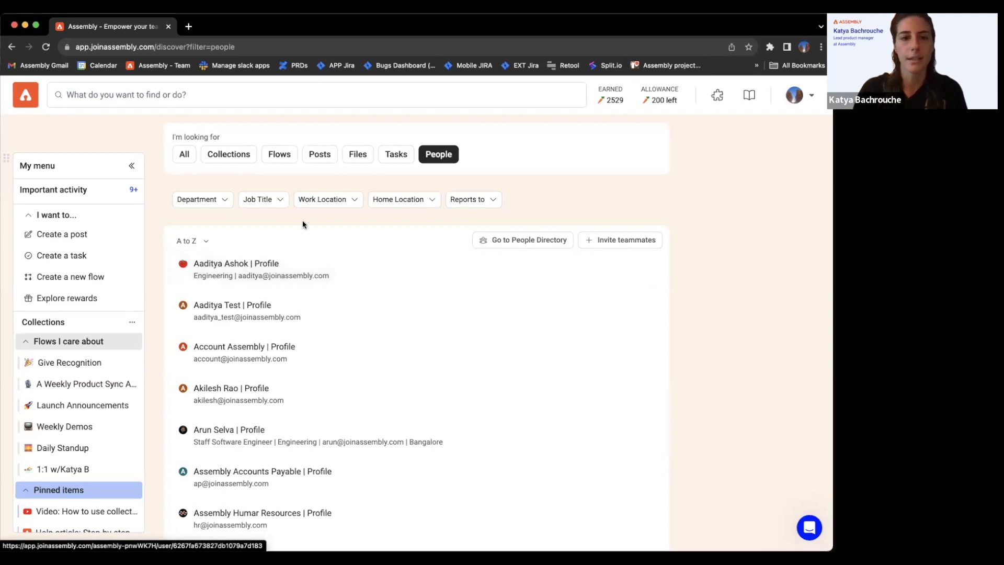
Step: Show only files on the discover page, sorted by most recent activity
left_click(350, 157)
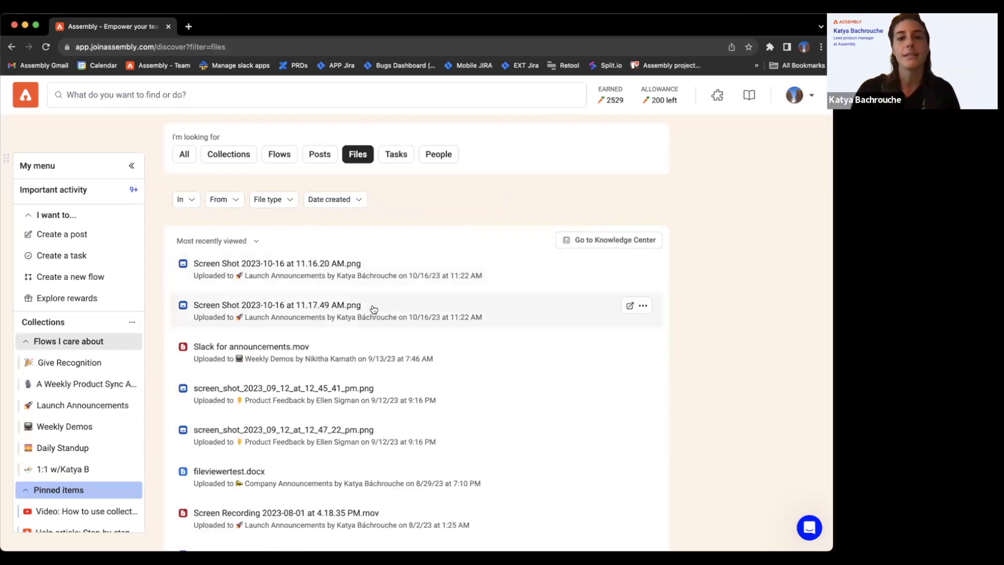
left_click(227, 241)
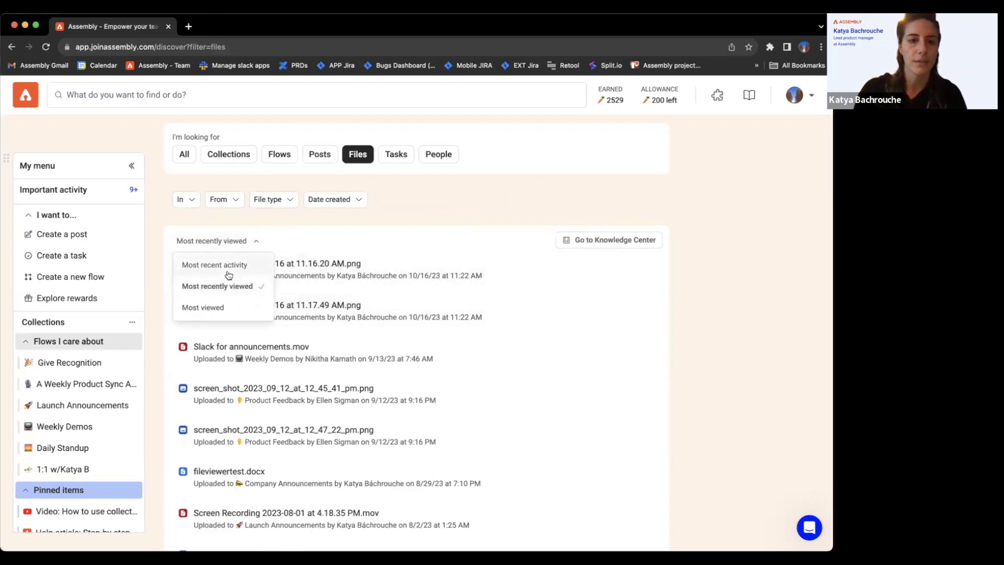
left_click(229, 265)
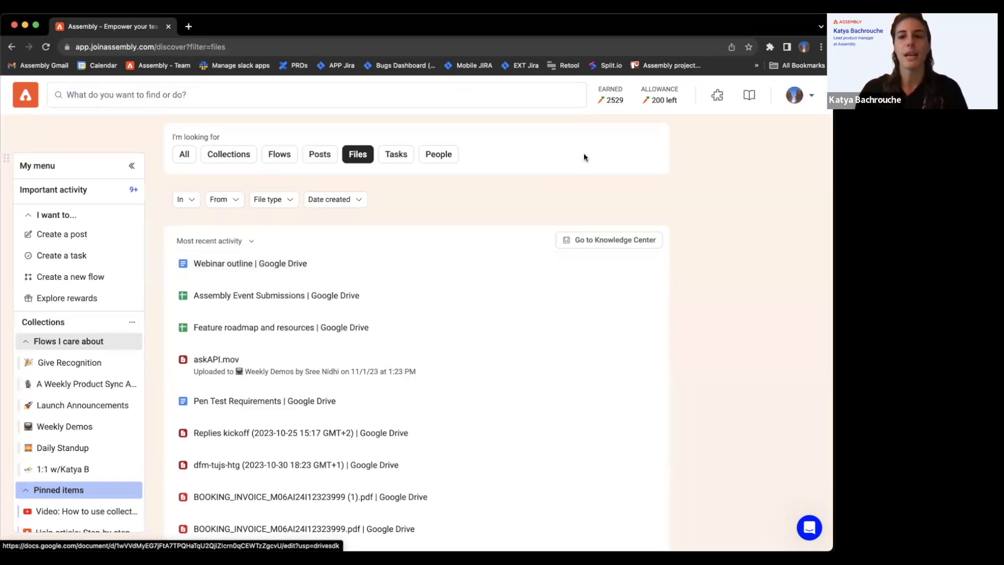
Step: Review the connected apps and the integrations available for connecting, and return to the file list
left_click(717, 96)
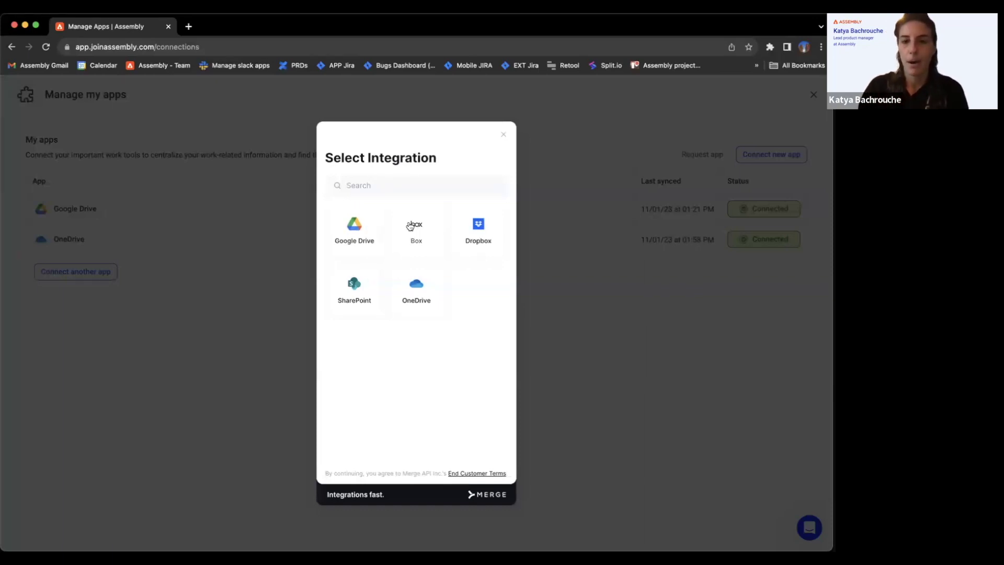
left_click(503, 134)
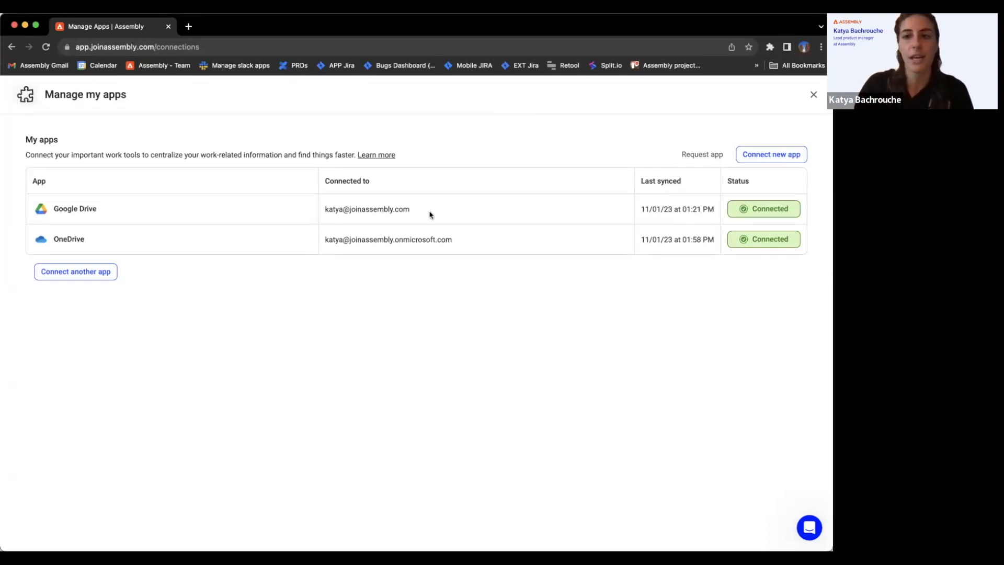
left_click(814, 96)
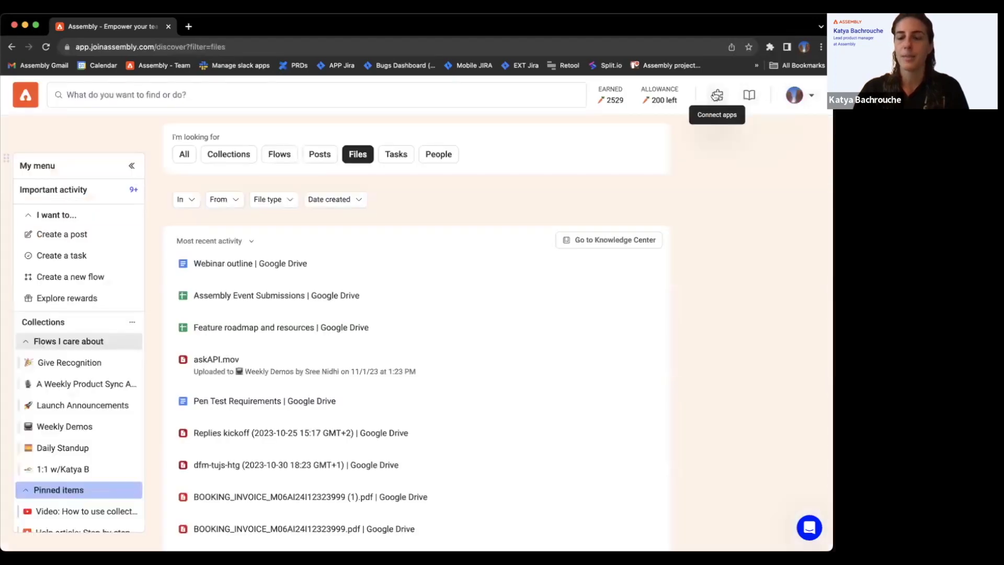
left_click(717, 96)
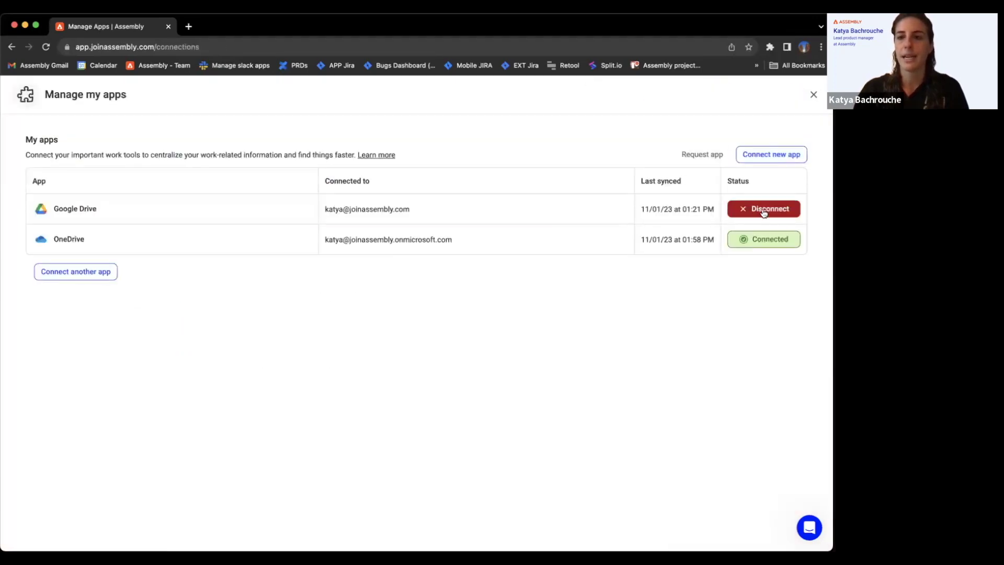
left_click(812, 96)
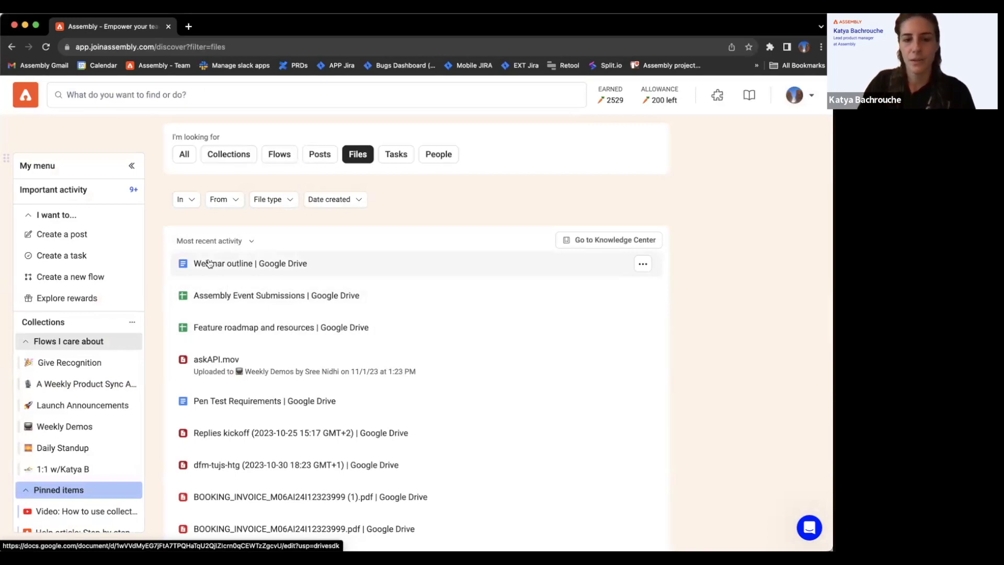
Step: Look through the recent Google Drive and uploaded files in the list
scroll(240, 321, "down", 4)
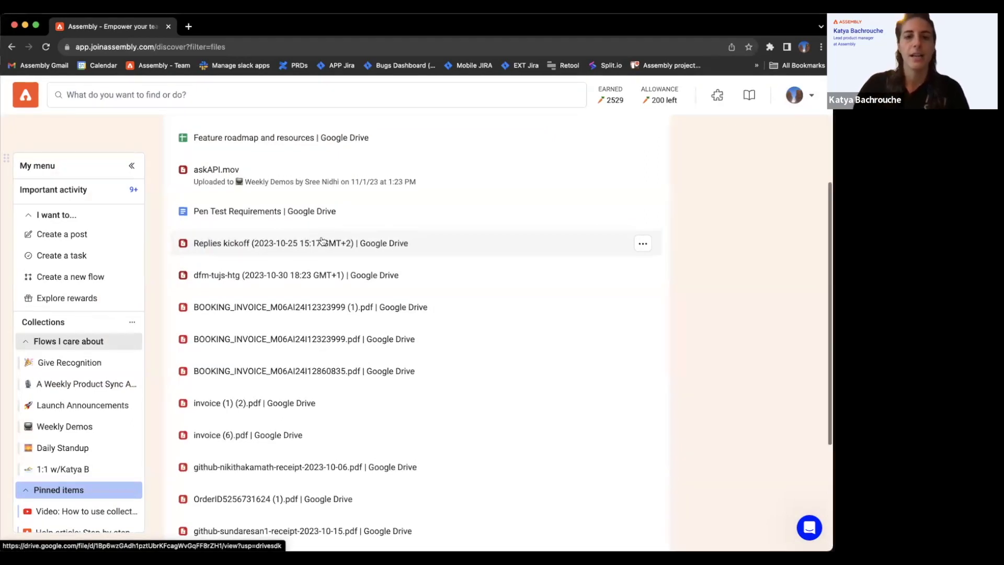
scroll(323, 241, "up", 1)
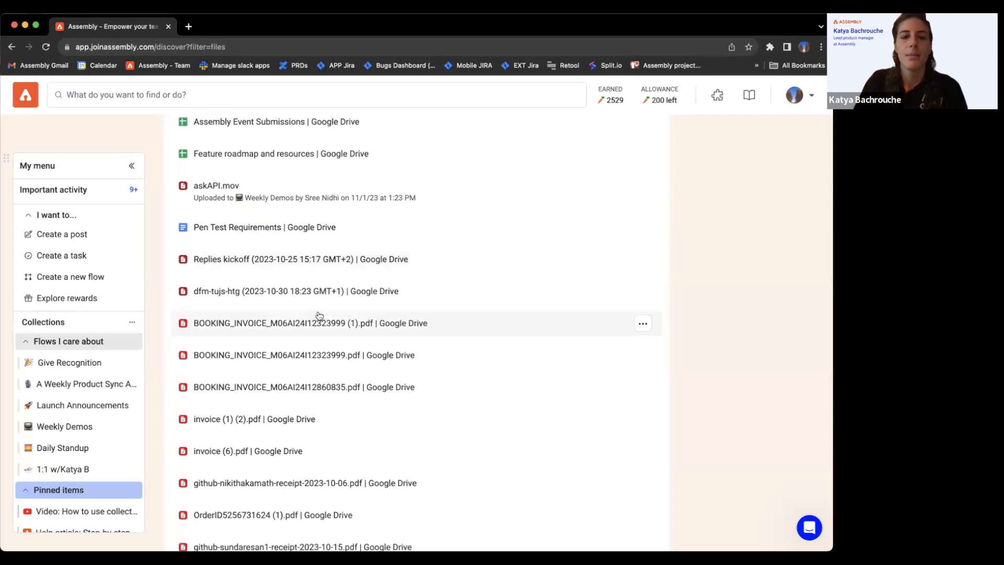
scroll(332, 296, "up", 1)
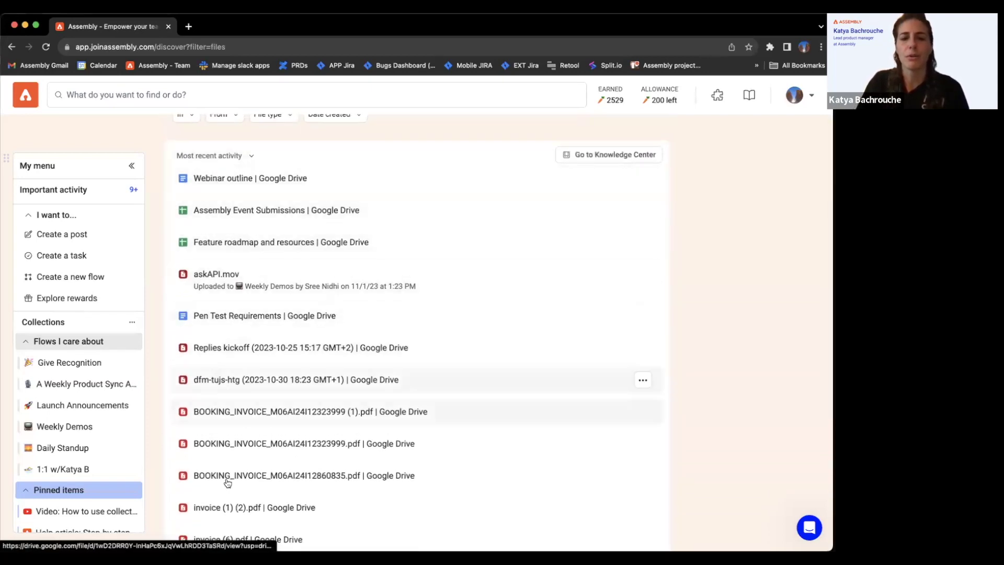
scroll(228, 505, "down", 5)
scroll(228, 506, "up", 5)
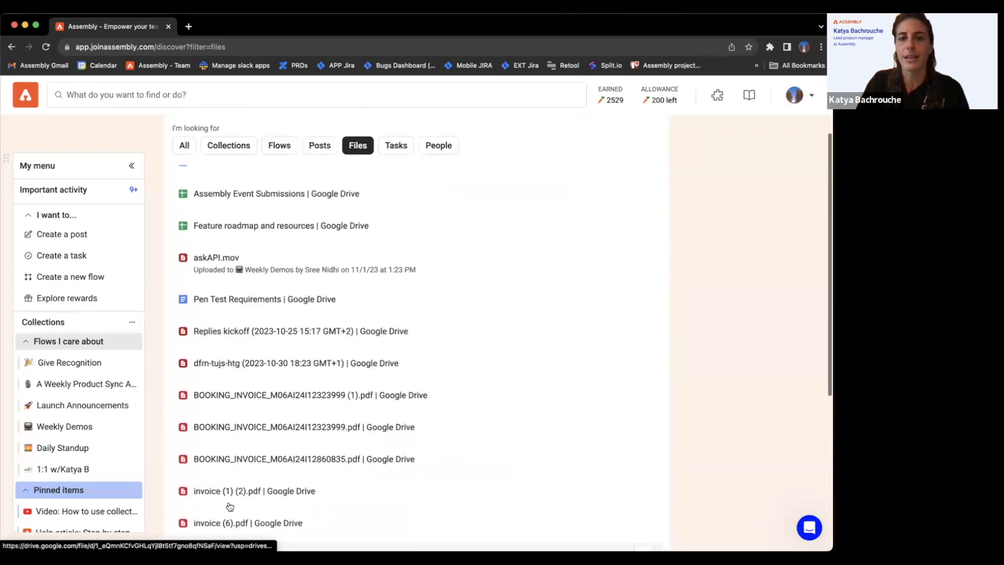
scroll(292, 350, "up", 2)
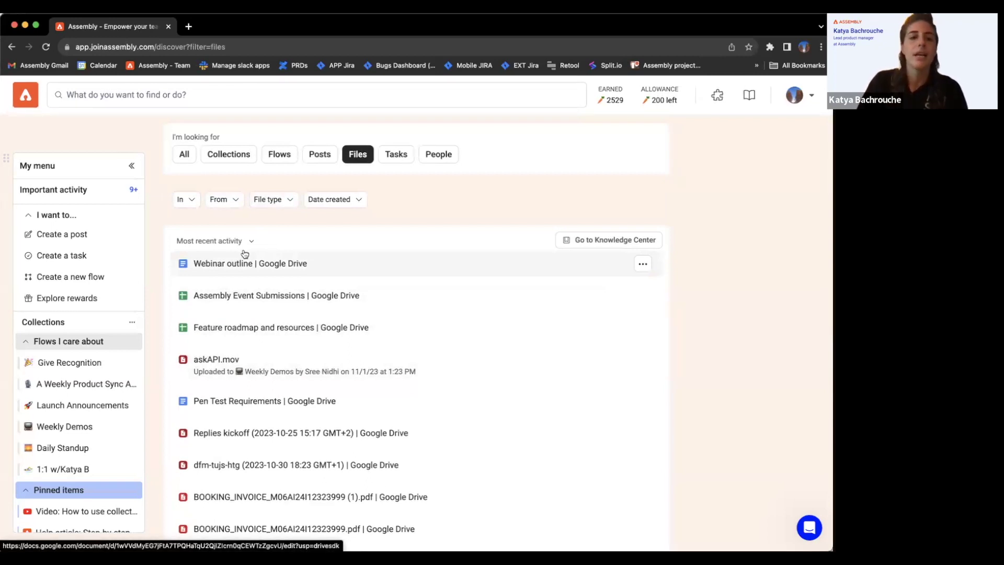
Step: Search the files for "collections" and check the options offered for the "Collections in Assembly" document
left_click(230, 97)
type("collections")
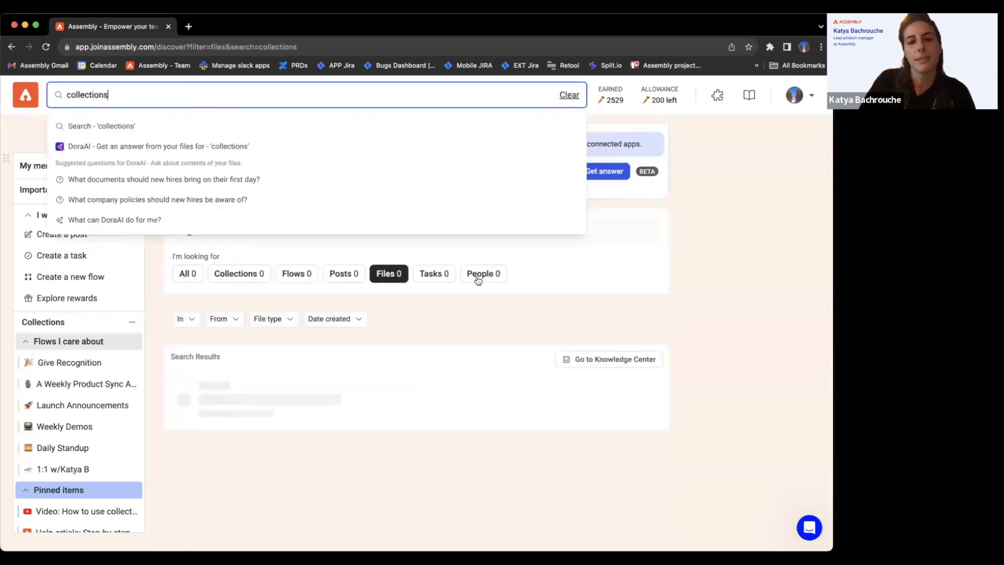
left_click(714, 284)
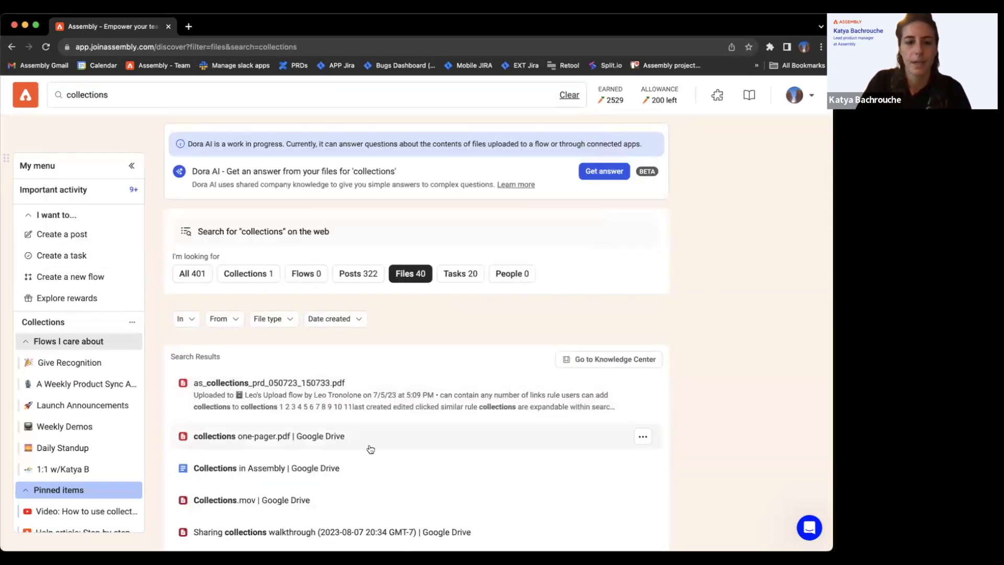
scroll(370, 449, "down", 1)
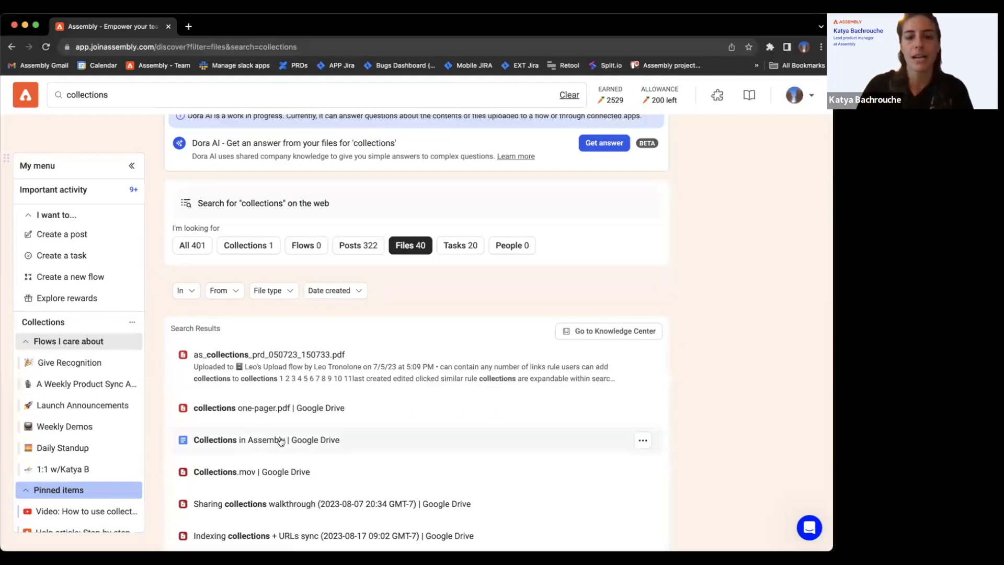
left_click(642, 440)
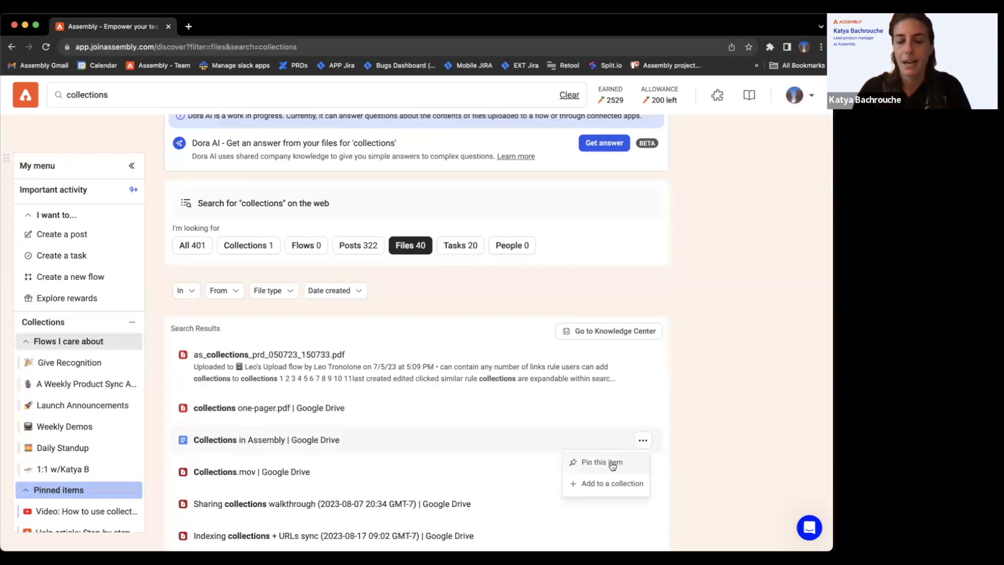
left_click(724, 404)
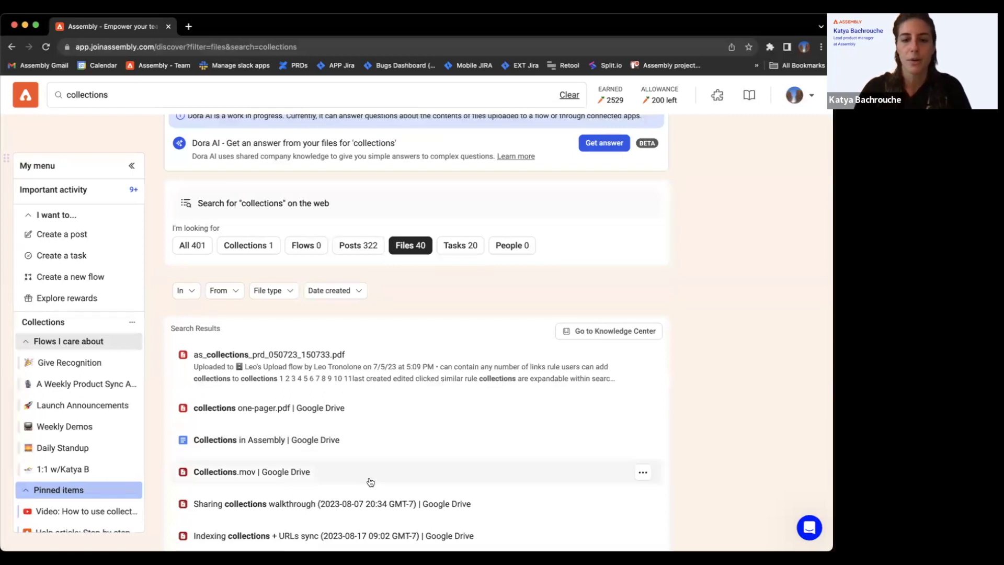
Step: View the "Collections in Assembly" document, return to Assembly to look through the remaining results, and clear the search
left_click(392, 448)
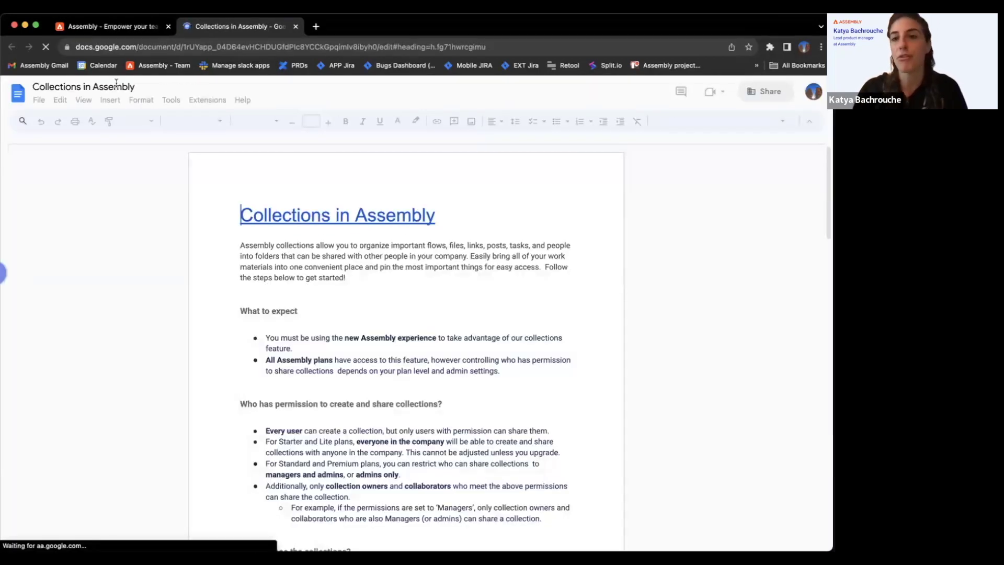
left_click(127, 30)
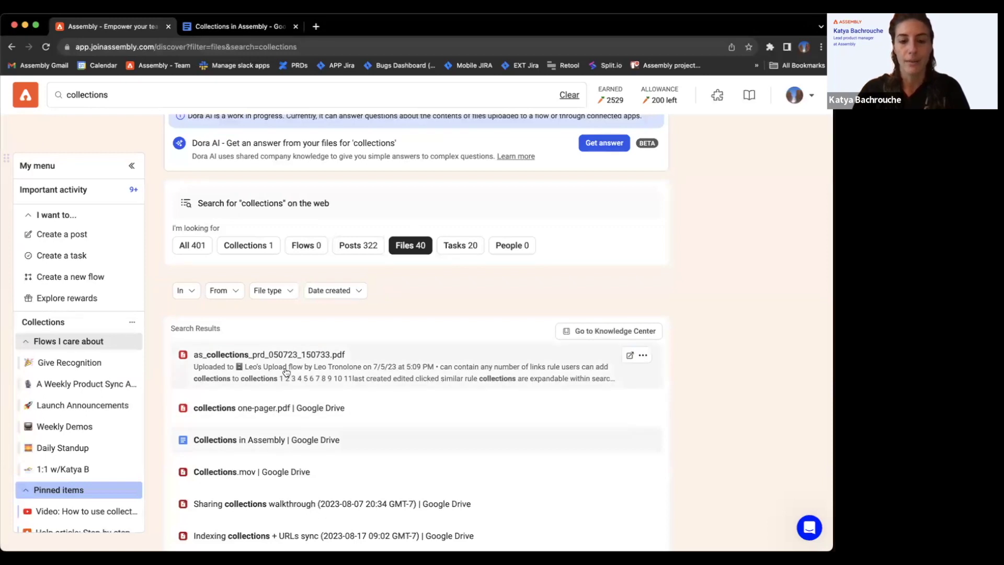
scroll(286, 372, "down", 1)
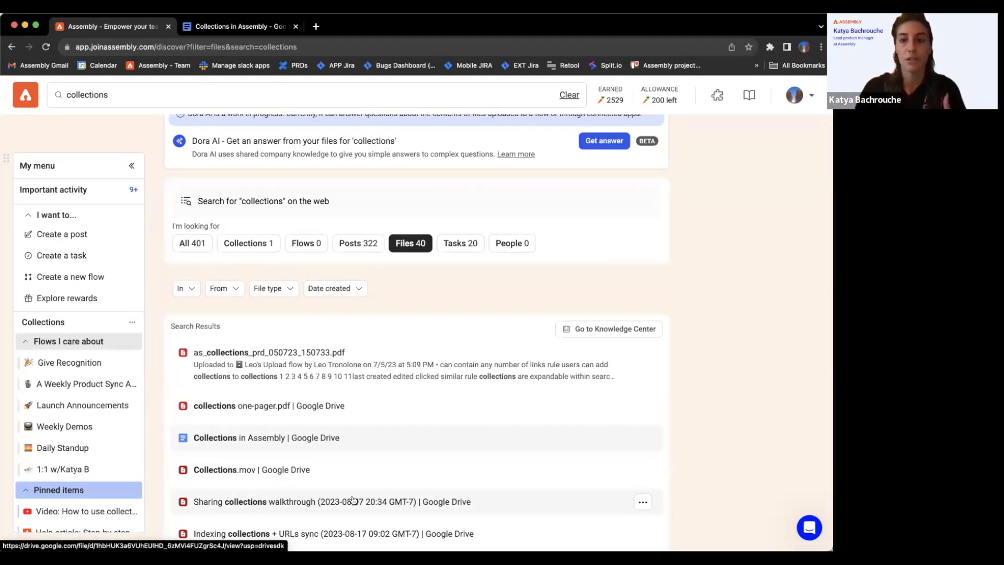
scroll(352, 500, "down", 5)
scroll(352, 498, "up", 4)
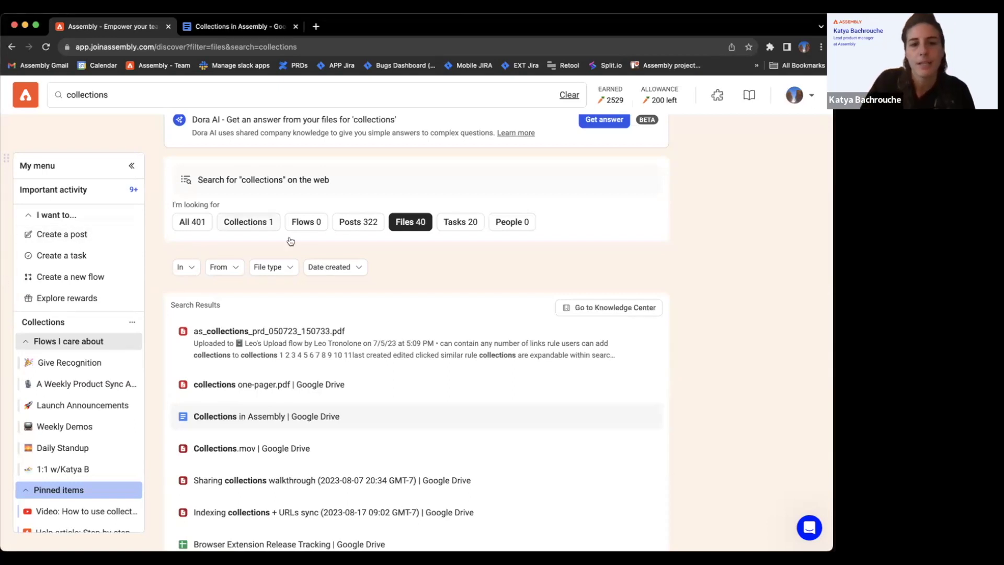
scroll(644, 115, "up", 2)
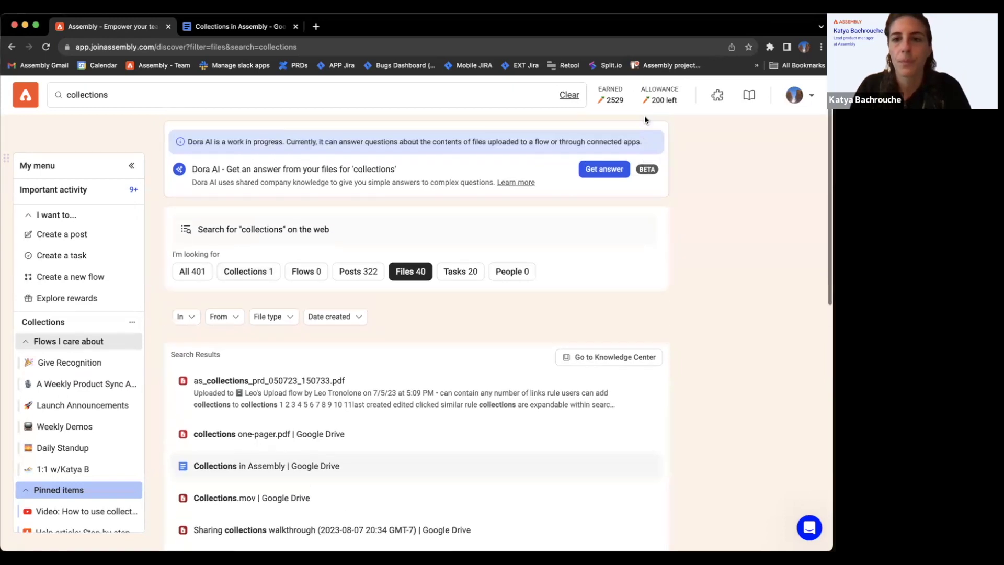
left_click(575, 101)
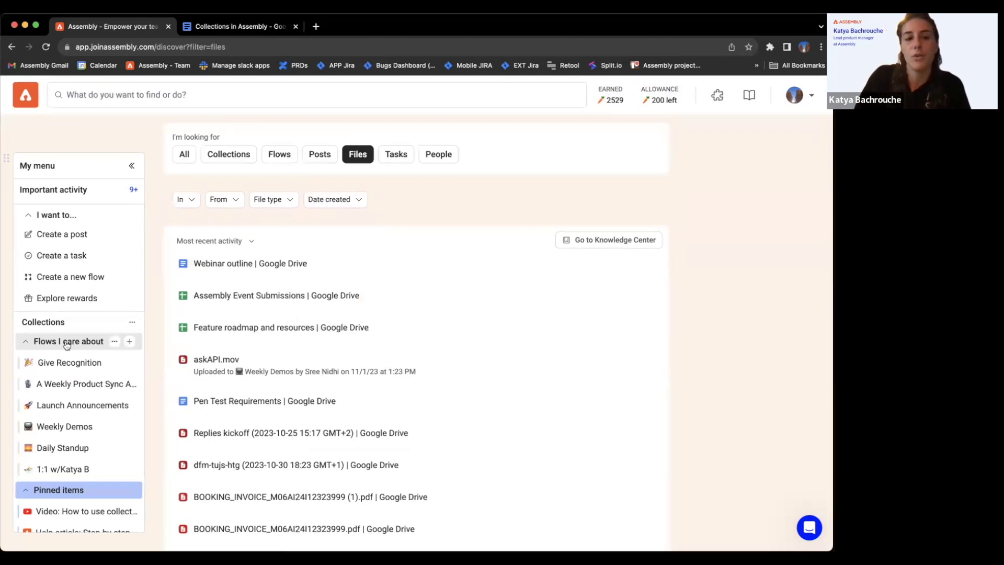
Step: Create a collection named "Important product things" with the description "Things I use for my day-to-day", pinned for easy navigation
scroll(68, 325, "down", 1)
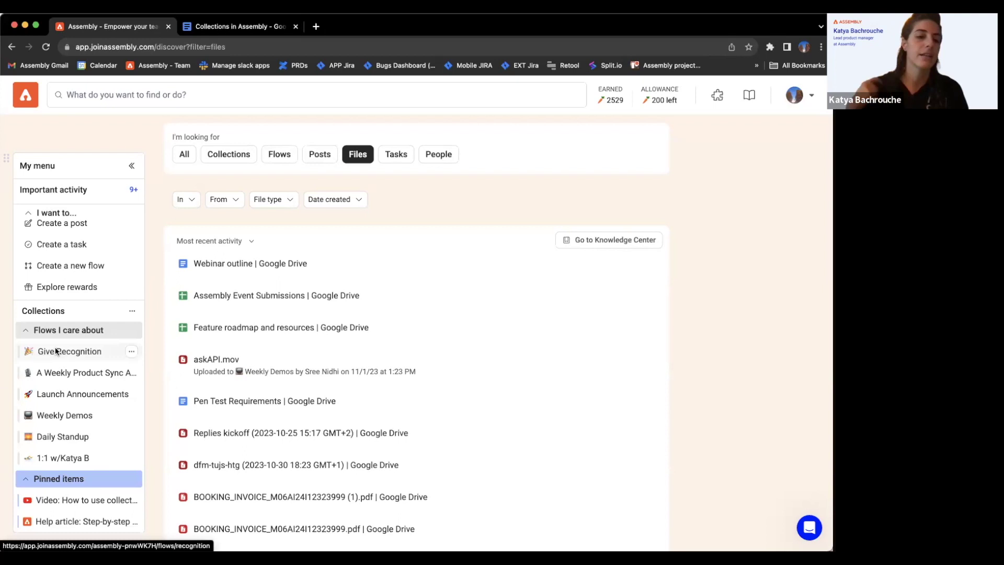
scroll(56, 351, "down", 2)
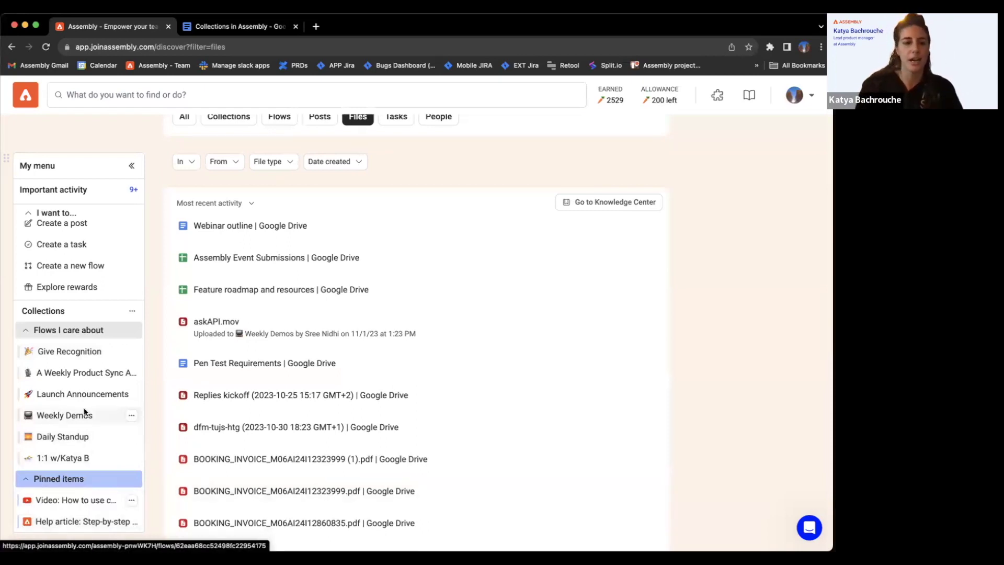
left_click(245, 116)
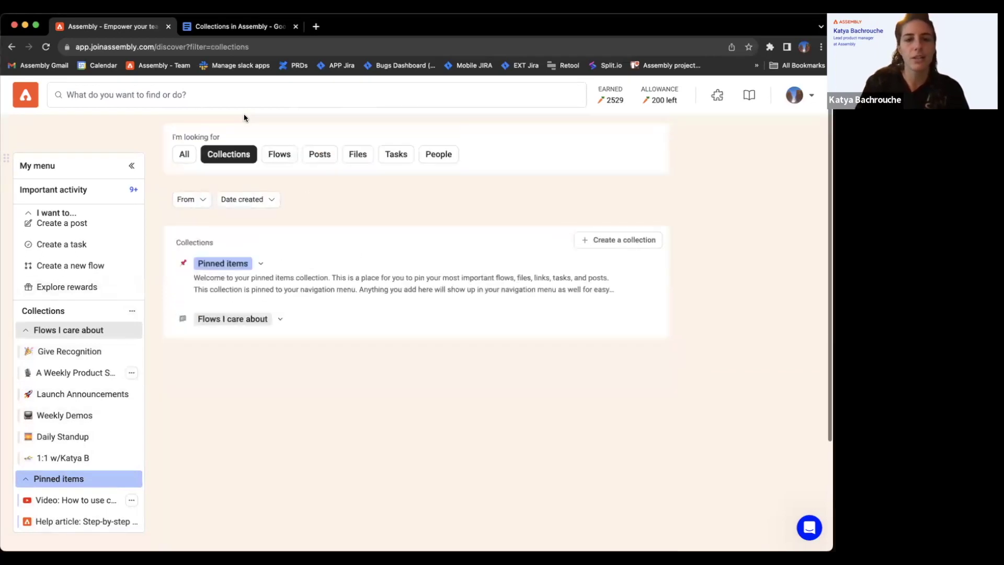
left_click(636, 238)
left_click(346, 301)
type("Important product things")
left_click(370, 350)
type("Things I use for my day-to-day")
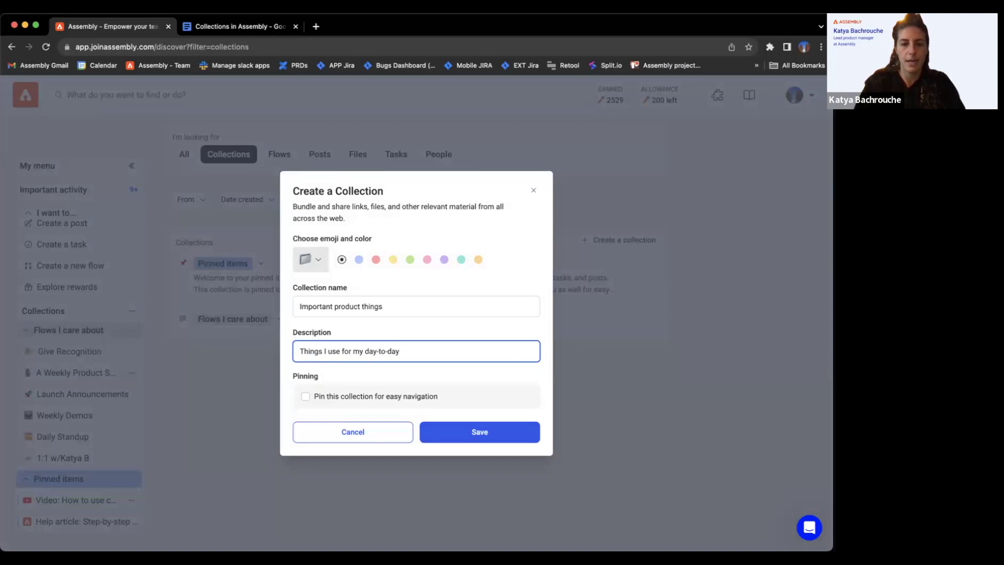
left_click(306, 396)
left_click(462, 431)
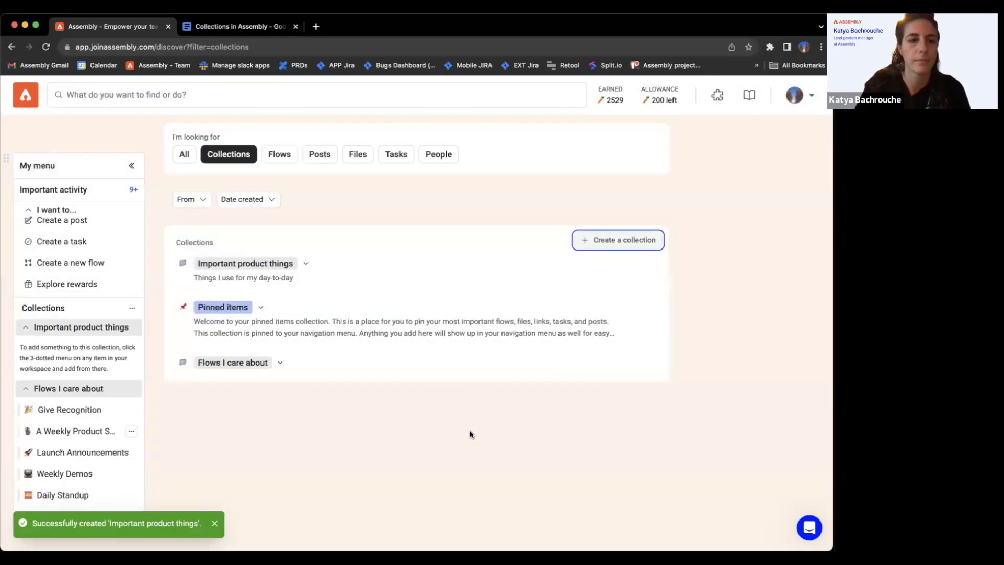
Step: Edit the "Important product things" collection to give it the purple color
left_click(306, 264)
left_click(306, 264)
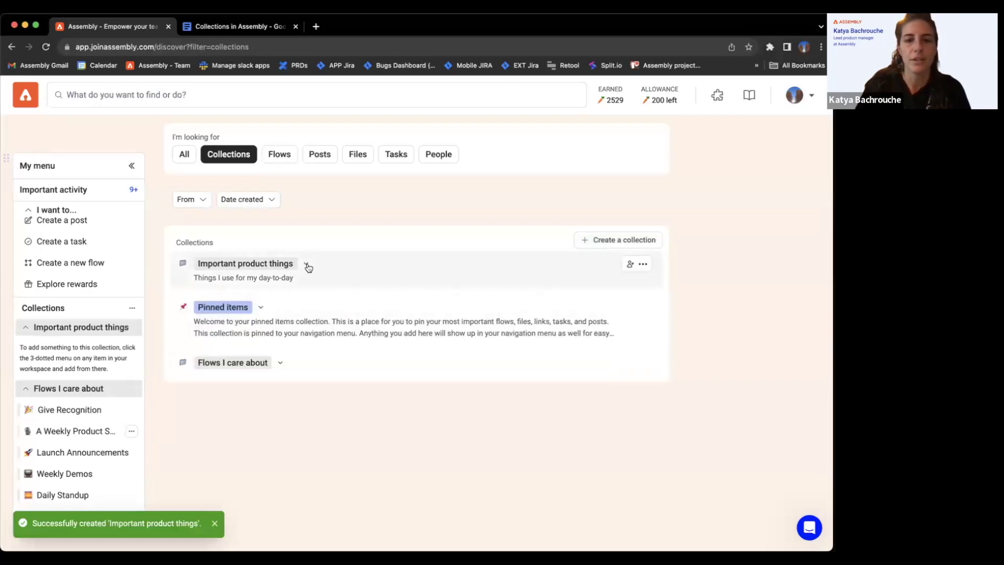
left_click(643, 264)
left_click(553, 285)
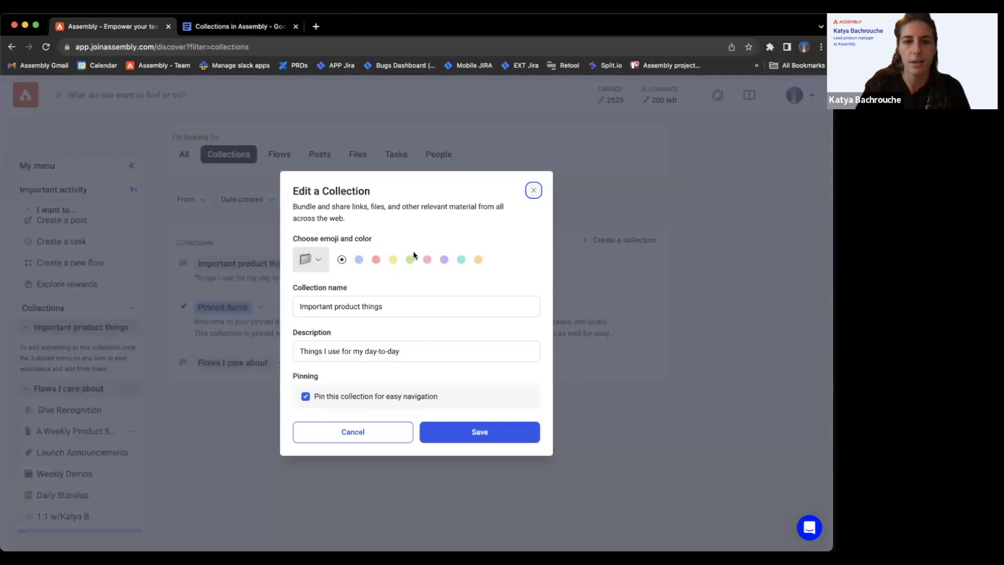
left_click(444, 260)
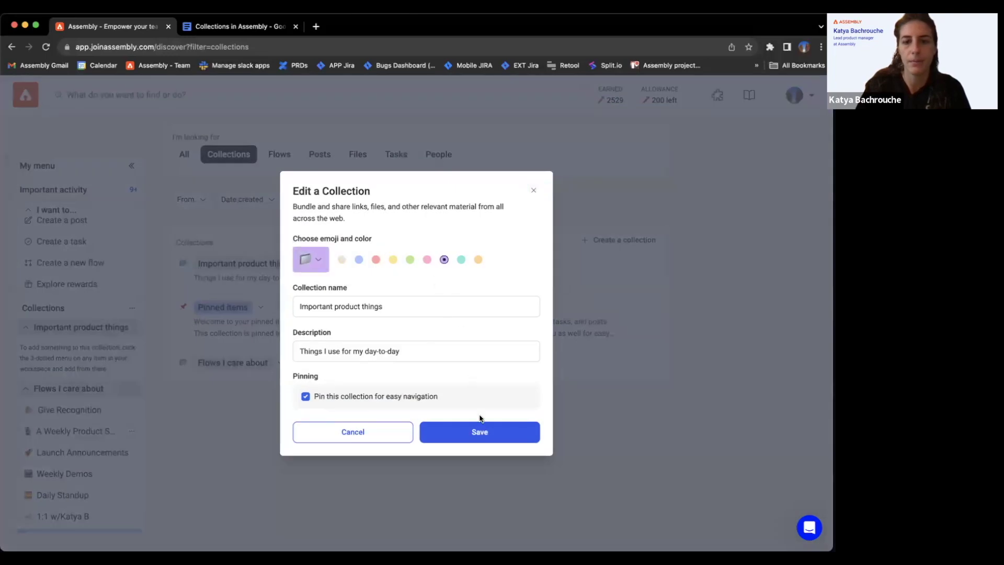
left_click(486, 439)
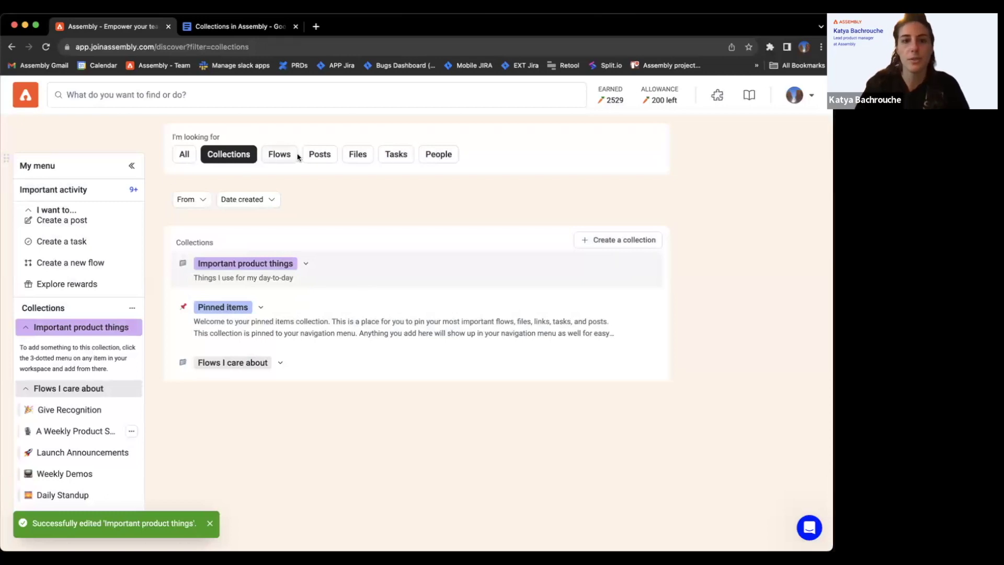
Step: Search the files for "feature" and add "Feature roadmap and resources" to the "Important product things" collection
left_click(357, 154)
left_click(287, 99)
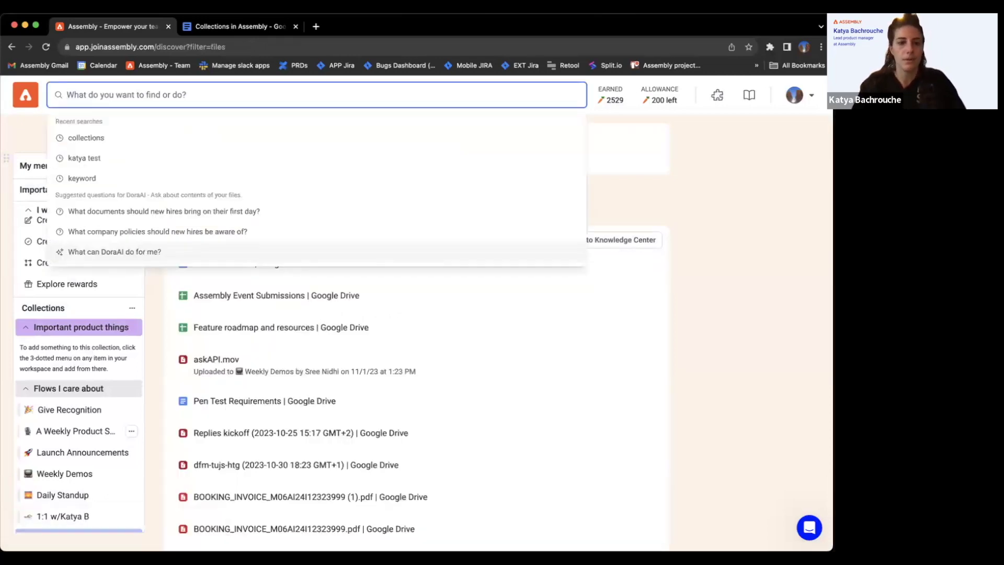
type("feature")
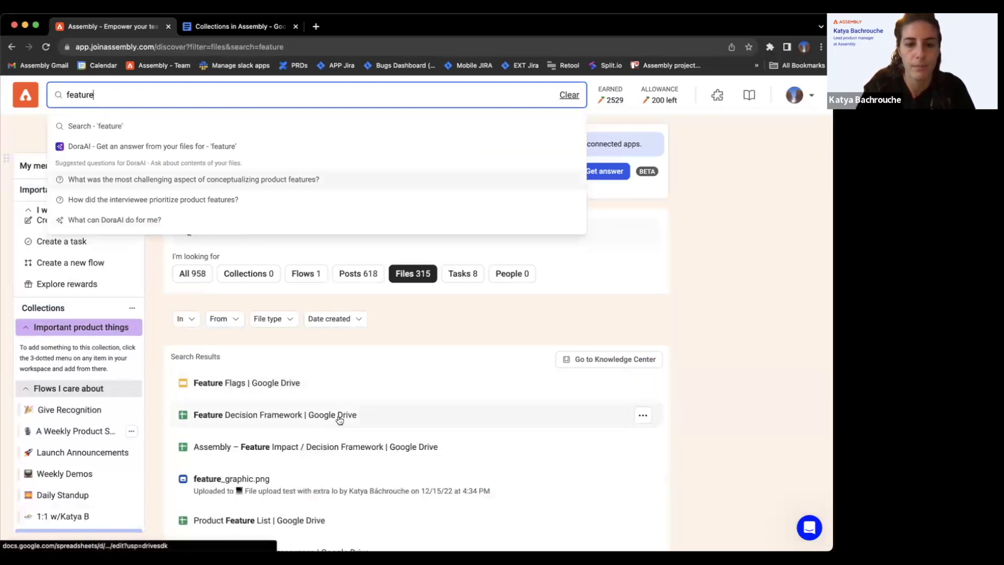
scroll(339, 417, "down", 1)
scroll(338, 417, "down", 3)
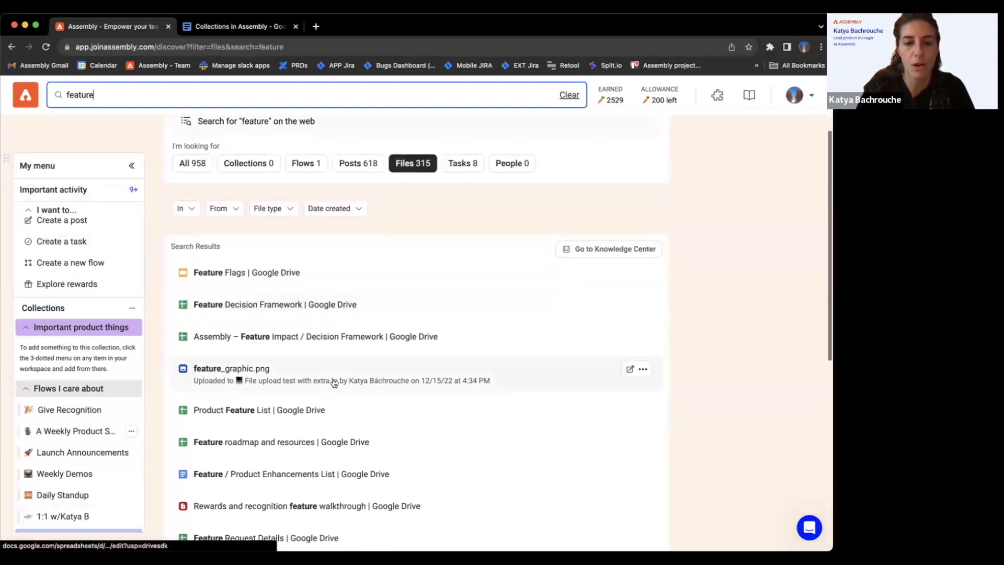
left_click(643, 437)
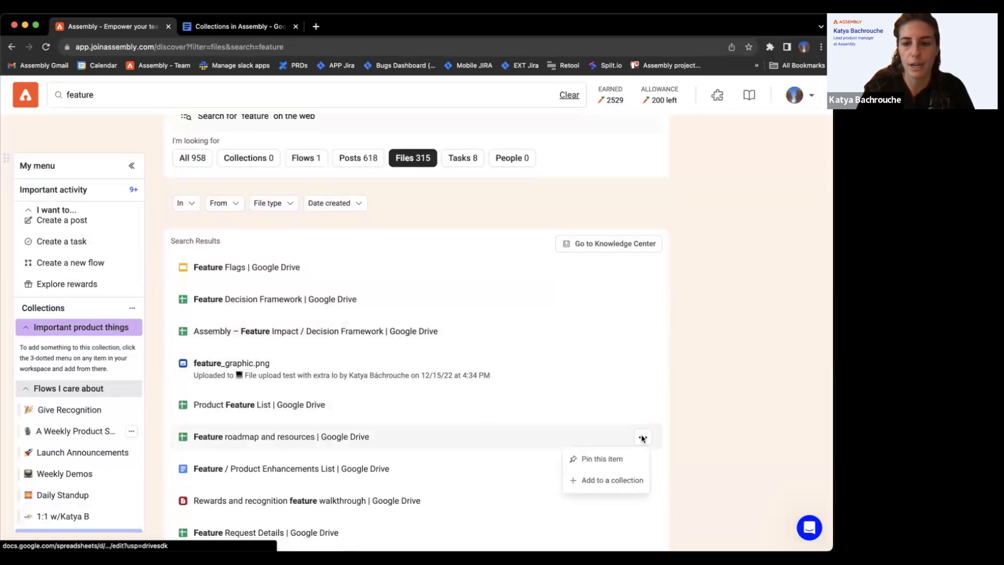
left_click(615, 481)
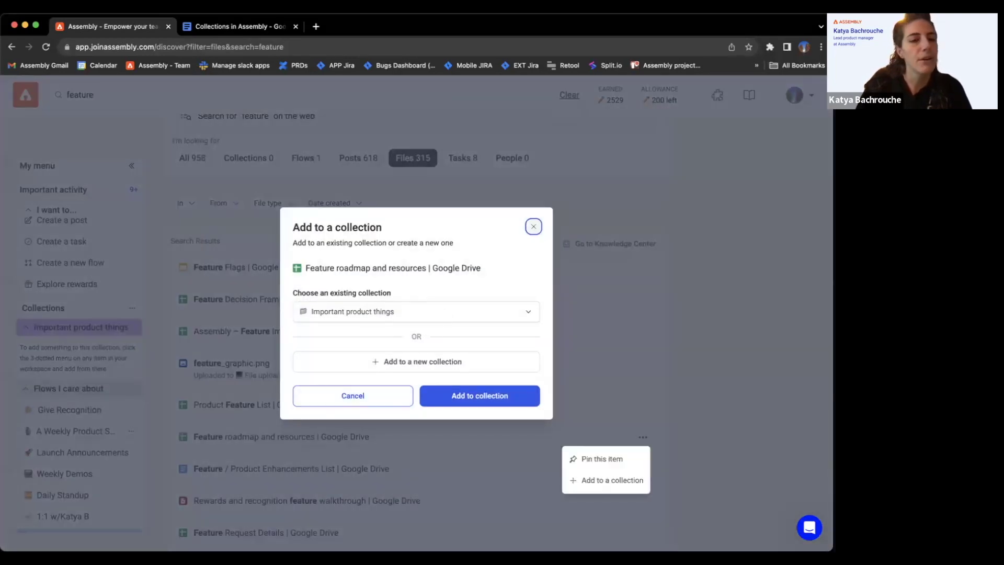
left_click(584, 469)
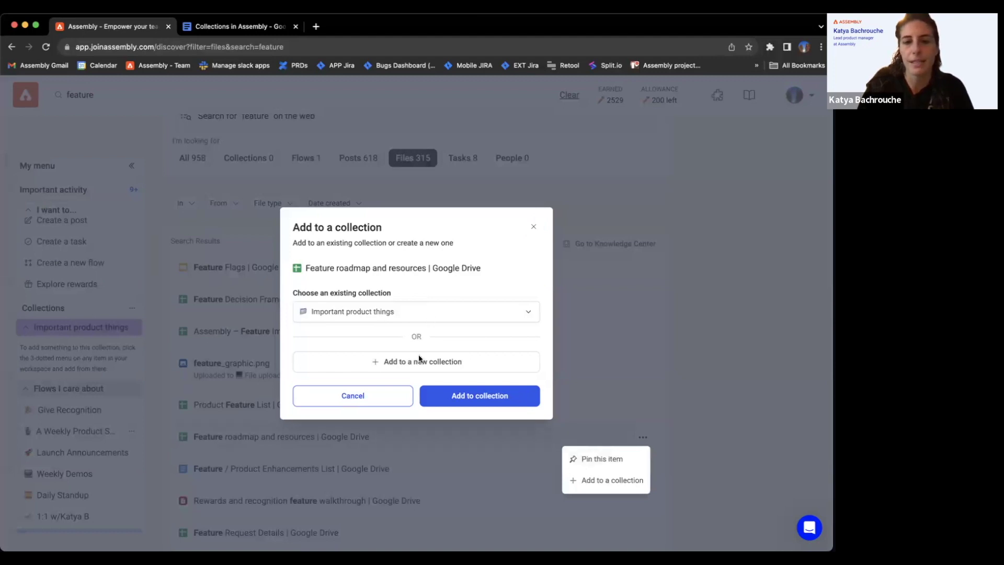
left_click(460, 395)
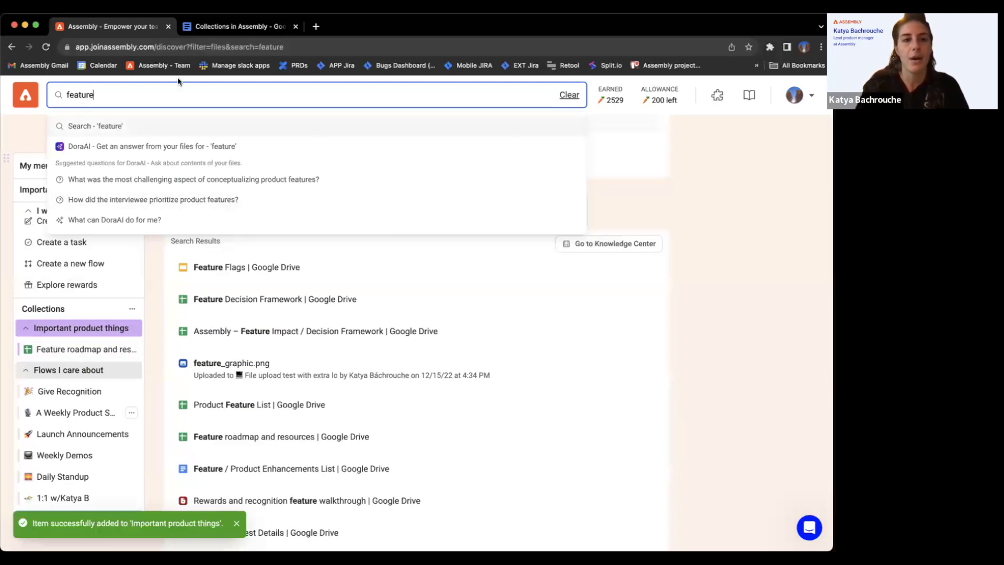
Step: Search the files for "help articles" and add the "Help Articles" document to the "Important product things" collection
key("super+a")
key("BackSpace")
type("hel pa")
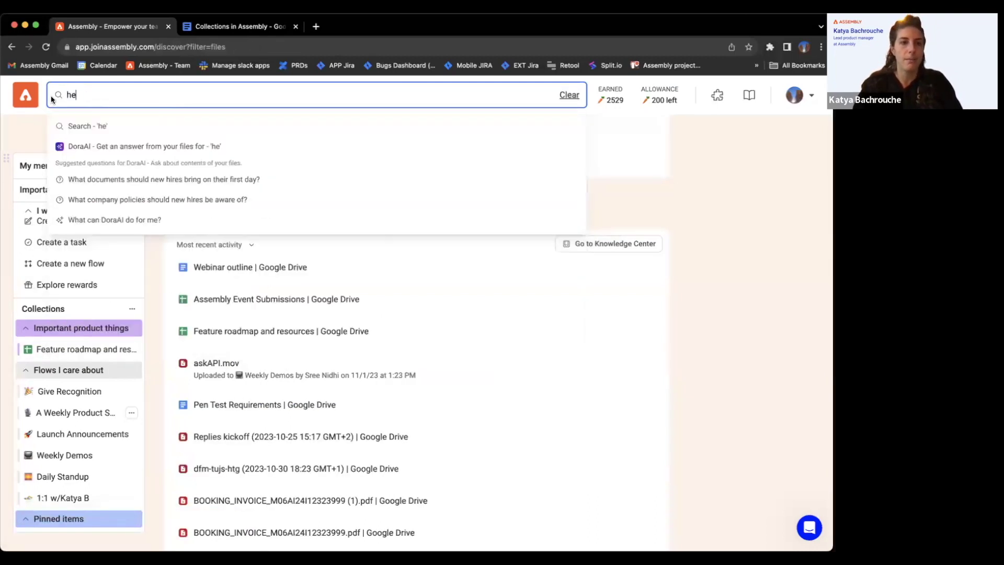
key("BackSpace")
key("BackSpace")
key("BackSpace")
type("p articles")
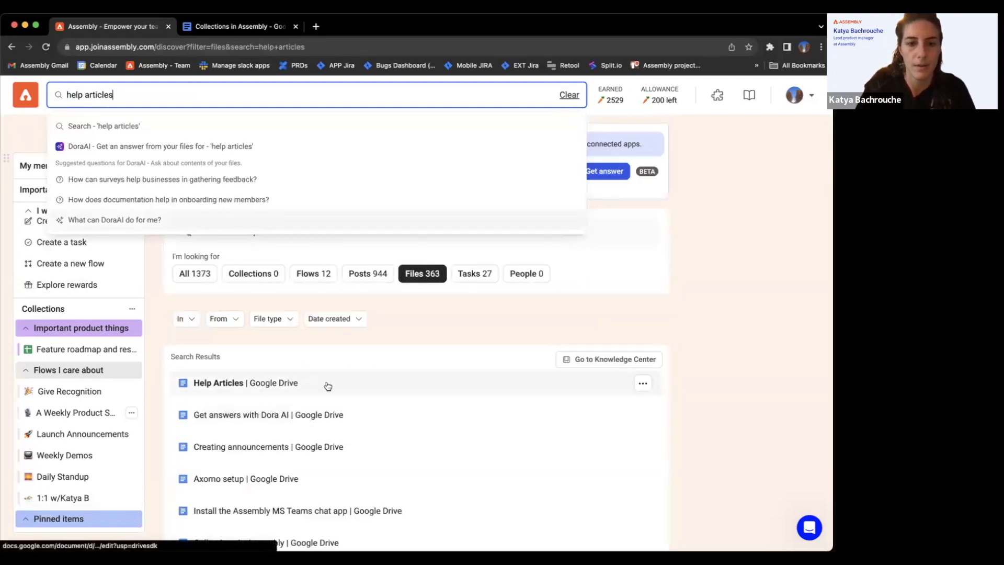
left_click(642, 383)
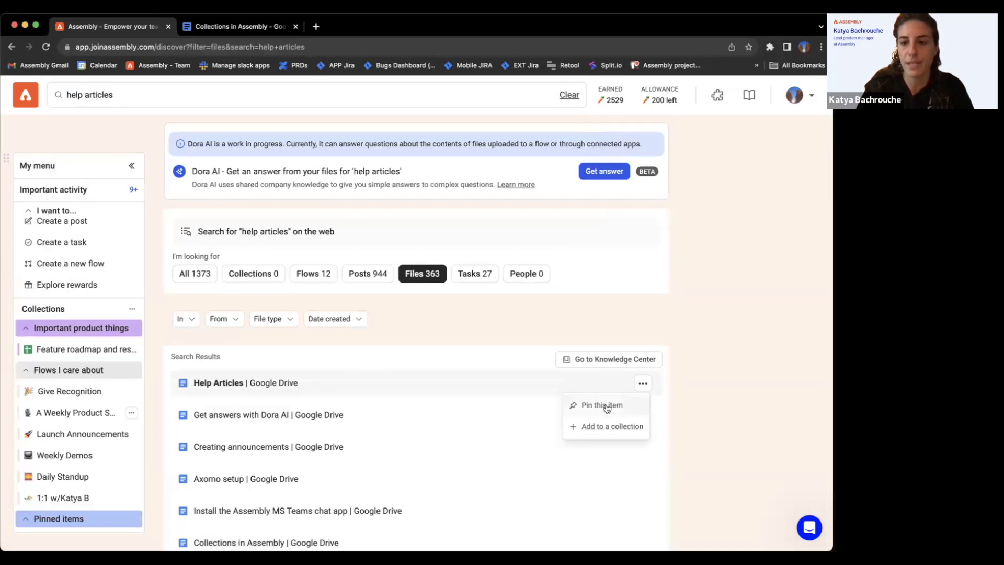
left_click(603, 426)
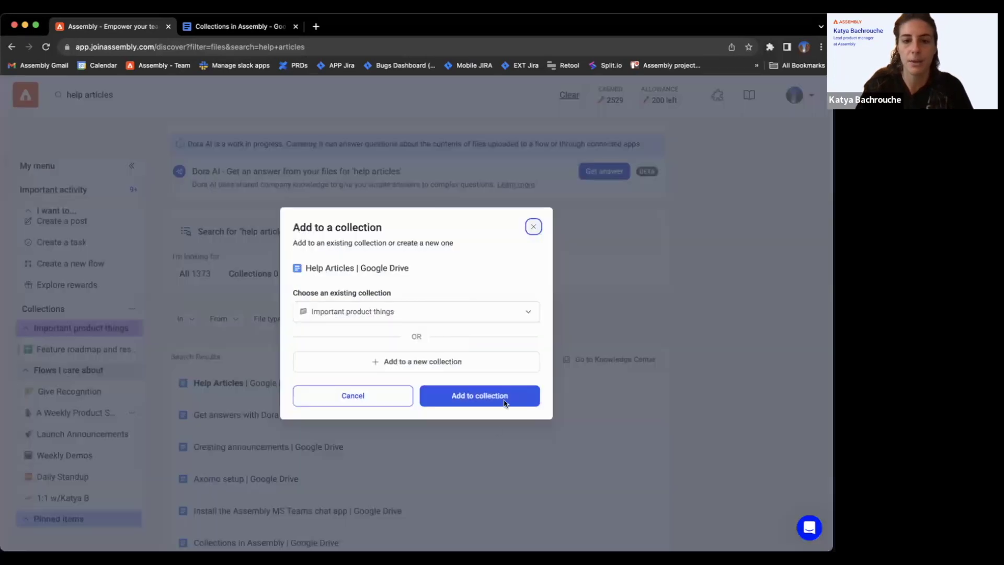
left_click(506, 403)
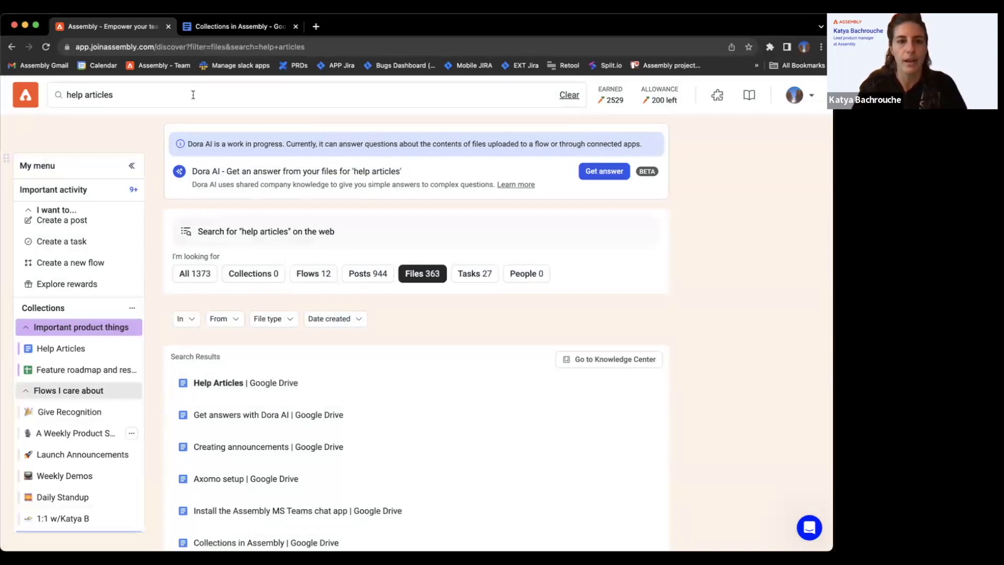
Step: Search the files for "video" and look through the results for a recording worth adding to the collection
left_click(94, 94)
type("video")
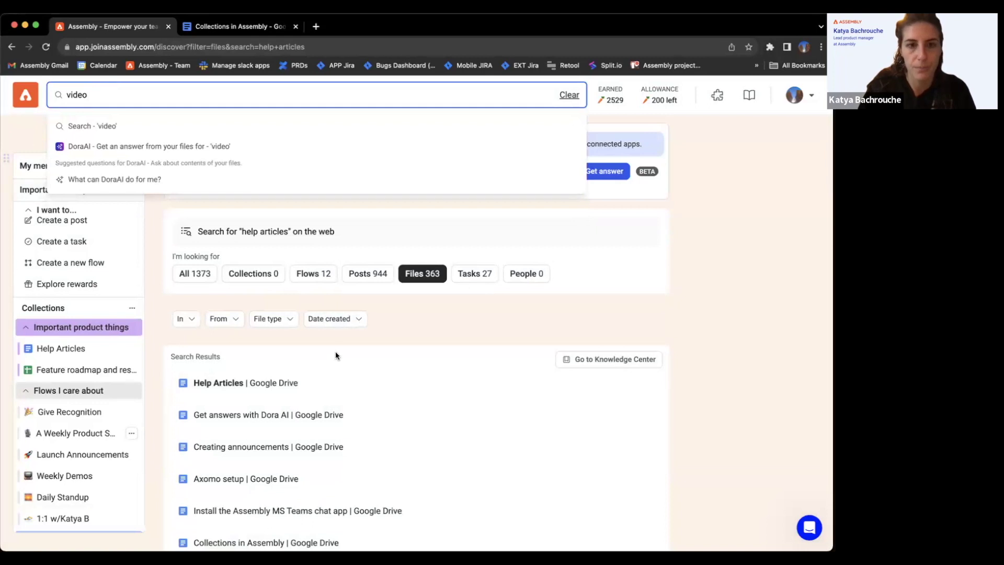
scroll(465, 390, "down", 5)
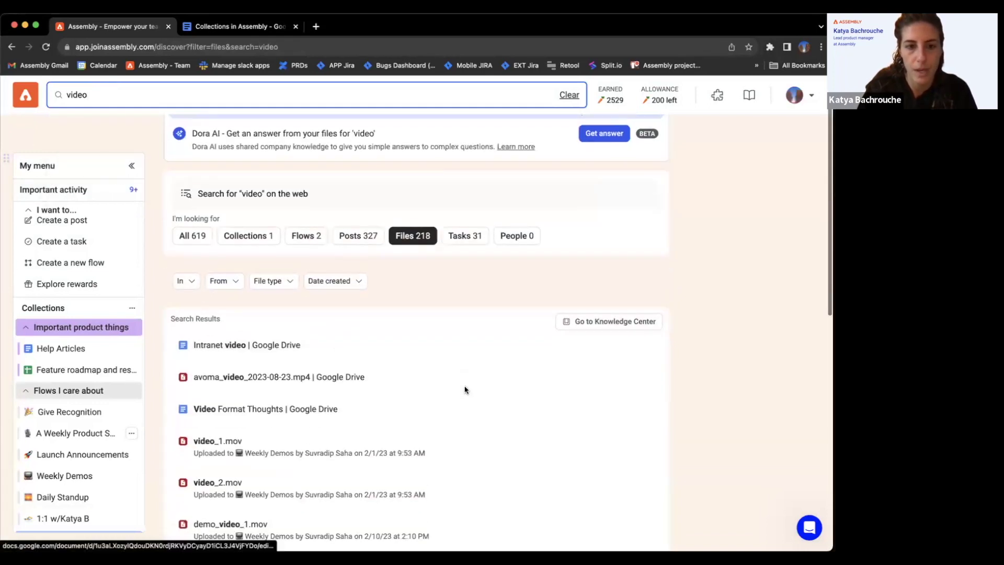
scroll(465, 390, "down", 2)
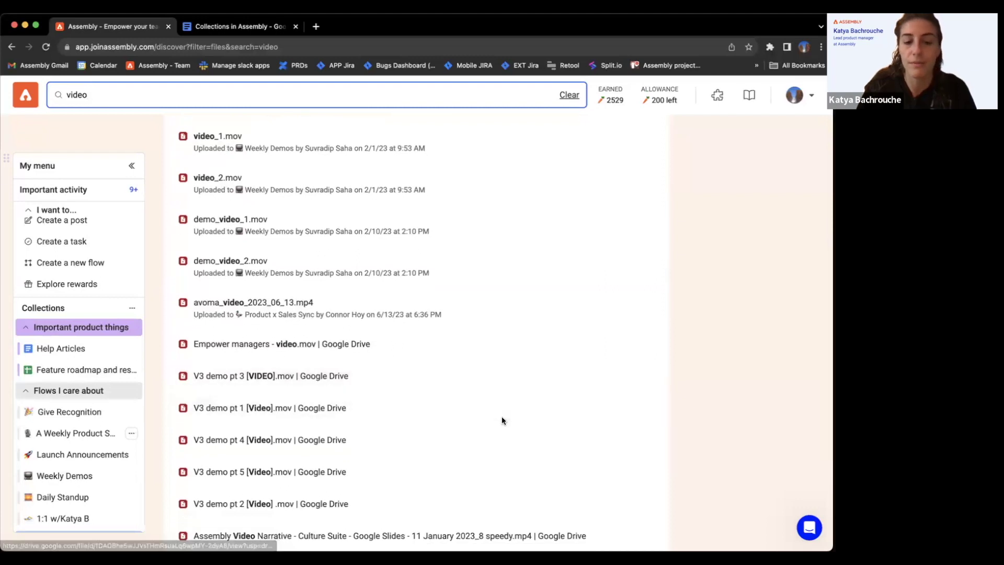
scroll(494, 421, "down", 1)
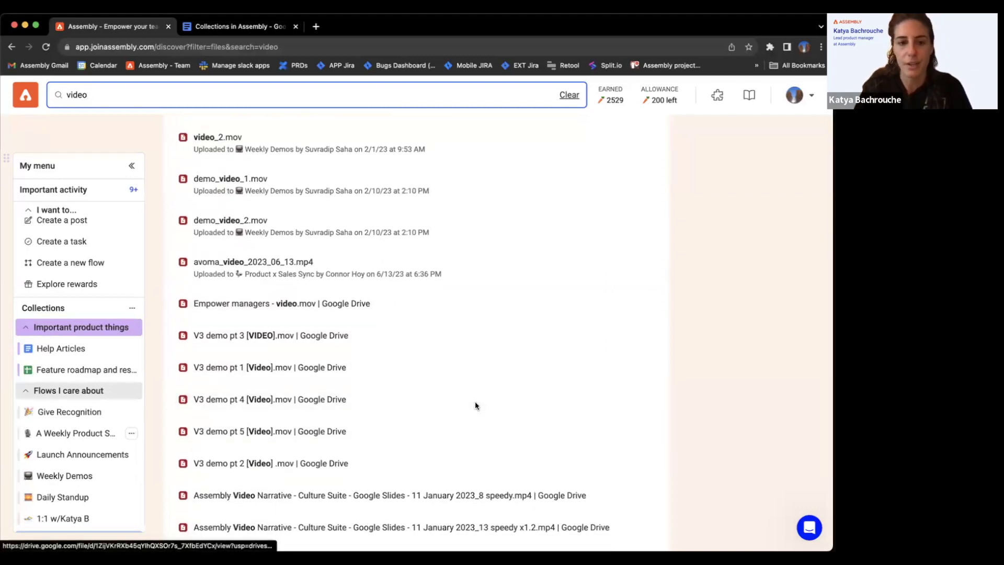
scroll(475, 401, "down", 4)
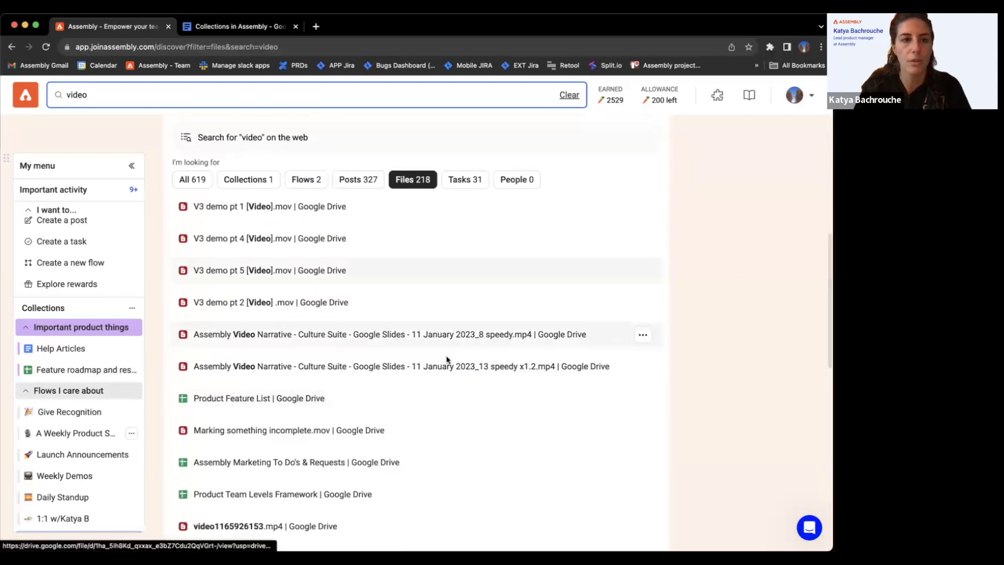
Step: Search the files for "walkthrough video" and add the "Requirements walkthrough - Replies" recording to the pinned "Important product things" collection
double_click(91, 94)
type("walkthrough video")
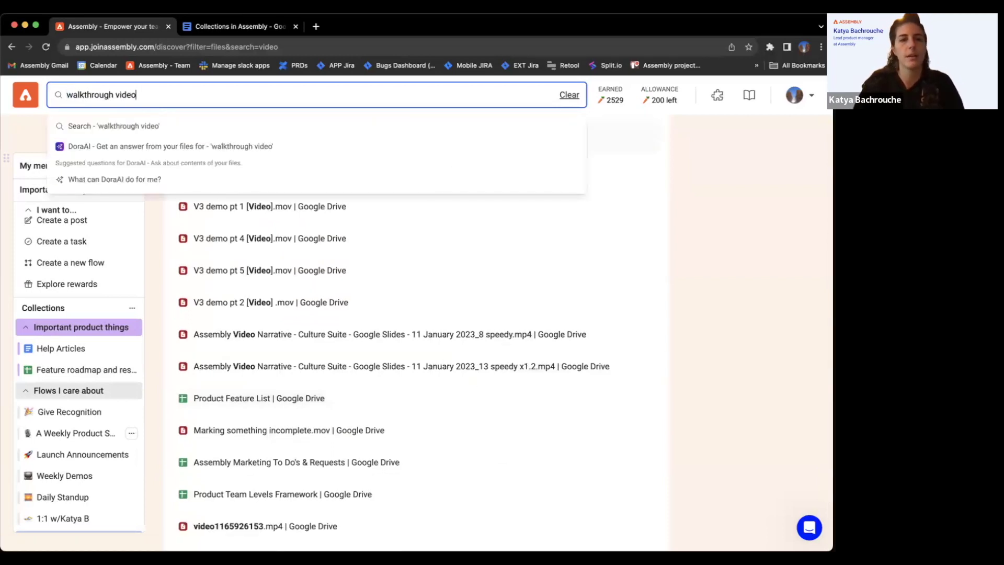
key("Return")
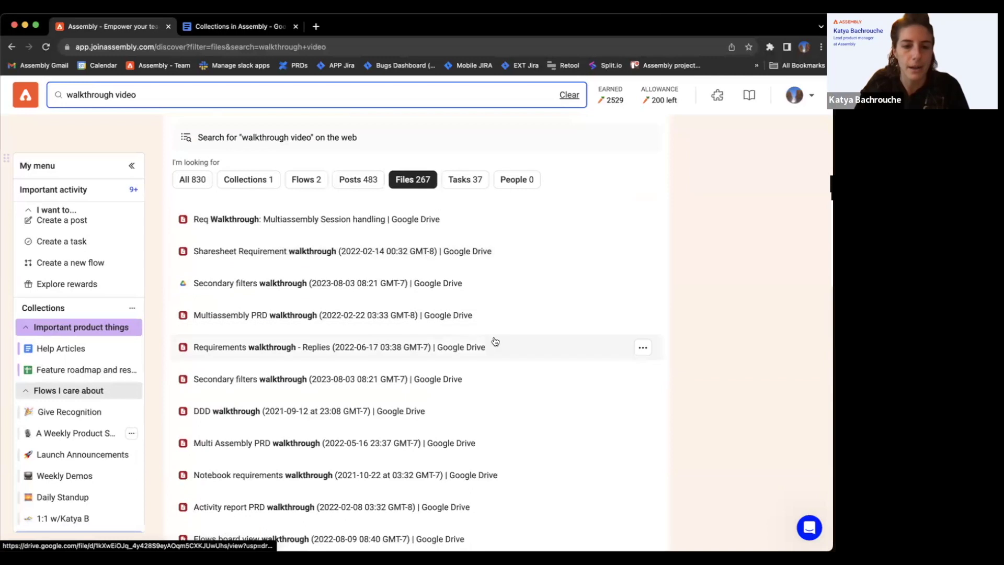
left_click(642, 347)
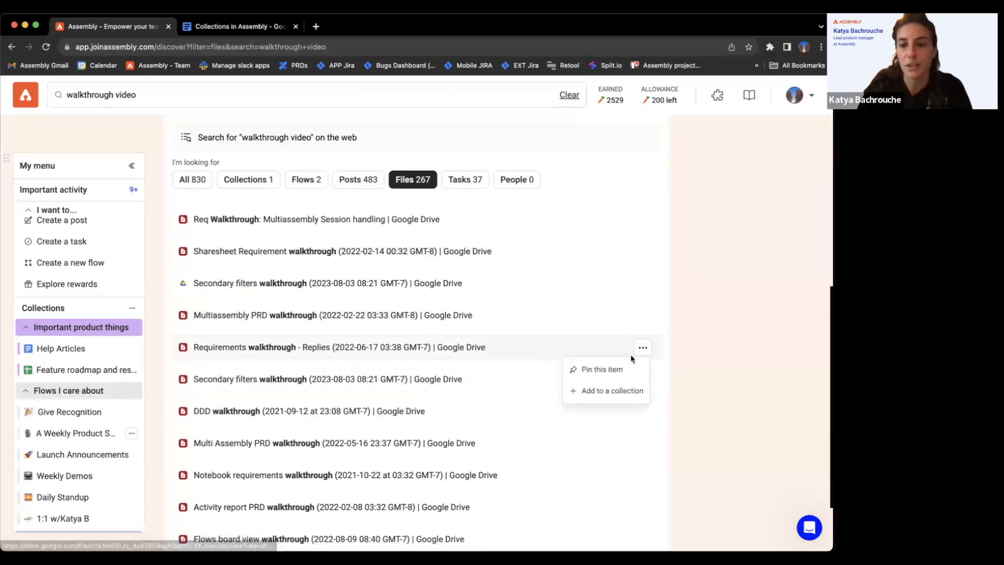
left_click(598, 371)
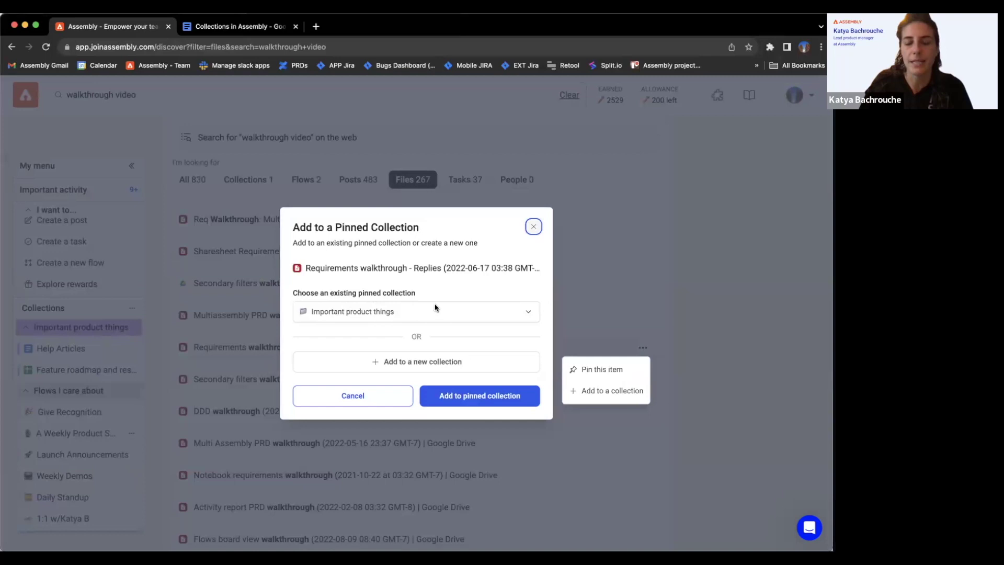
left_click(480, 404)
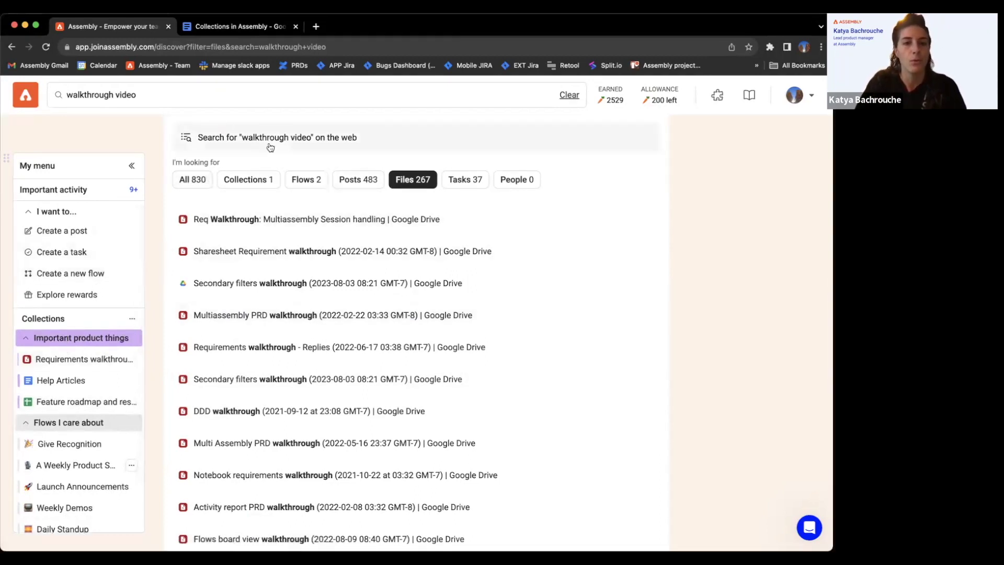
Step: Clear the search, list the collections and share "Important product things" through the rule Department is Product Management
left_click(569, 96)
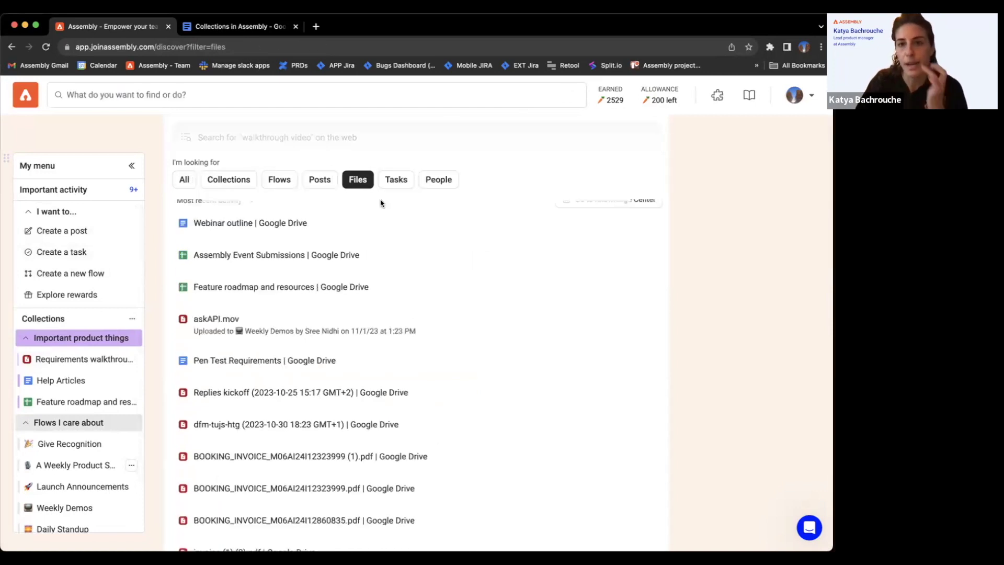
left_click(241, 146)
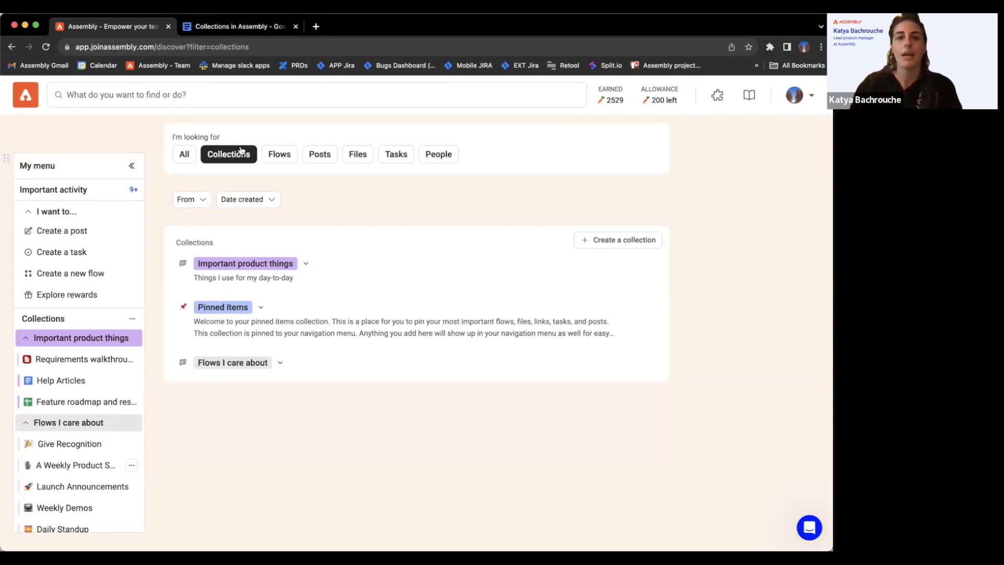
left_click(623, 266)
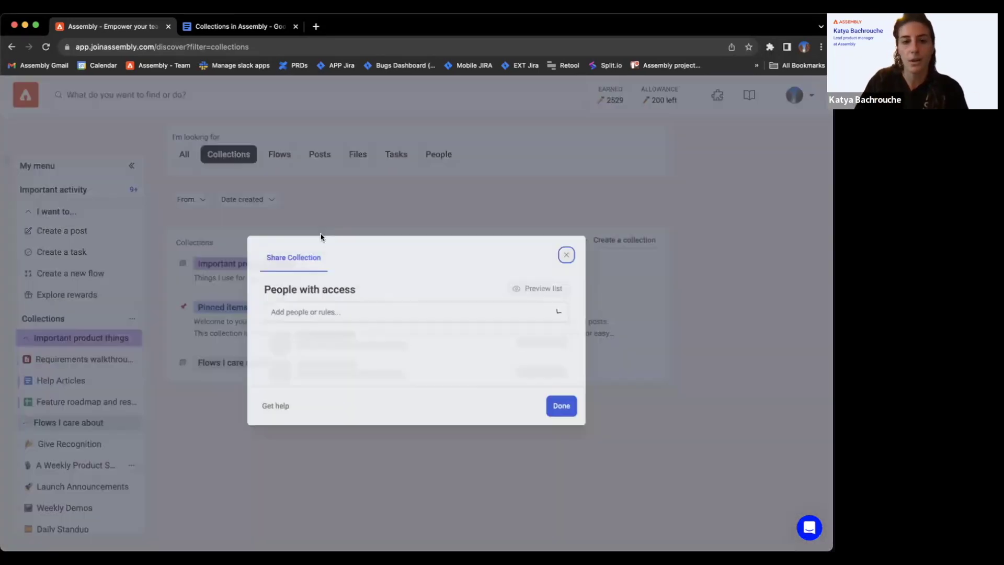
left_click(347, 324)
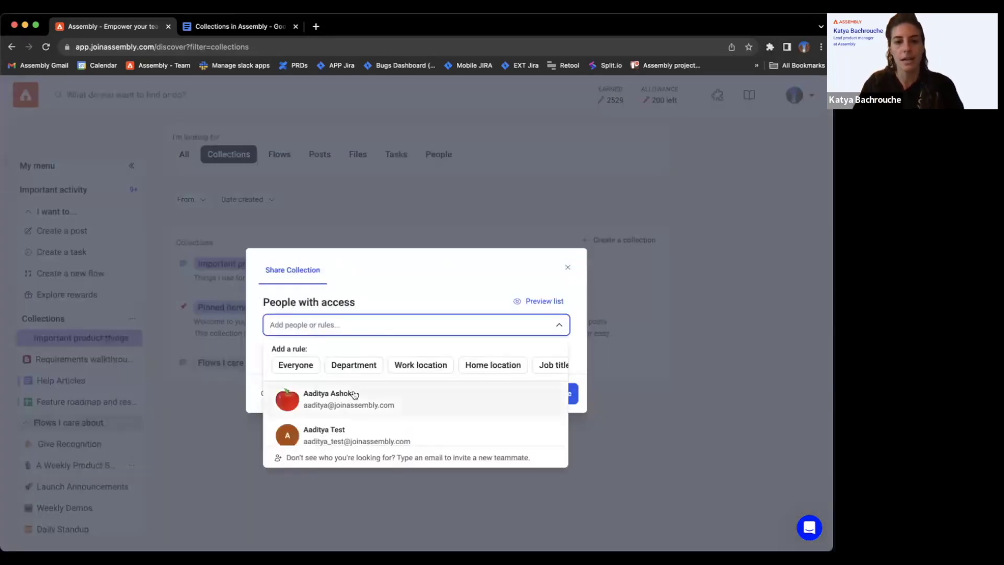
left_click(365, 366)
left_click(384, 329)
type("pr")
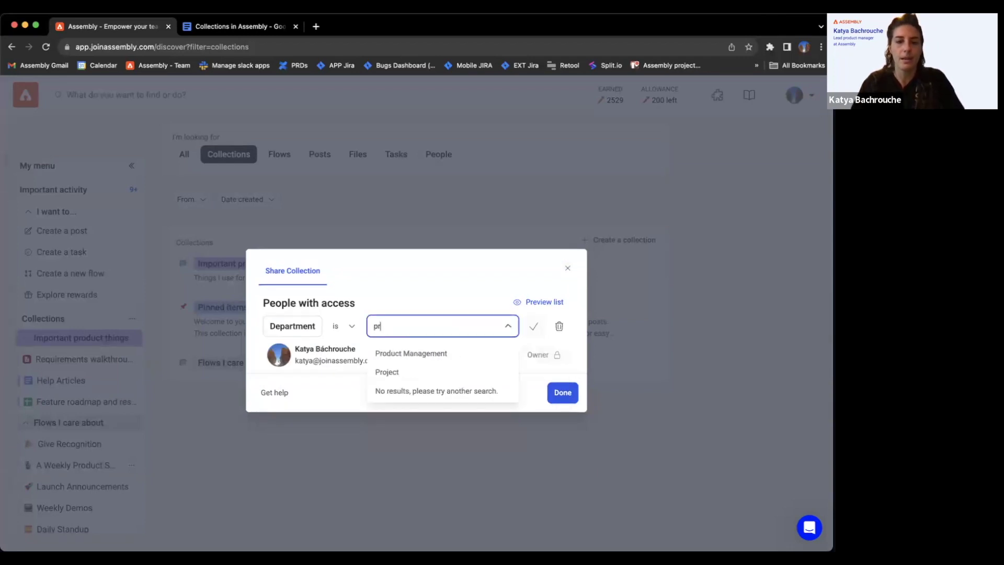
left_click(407, 353)
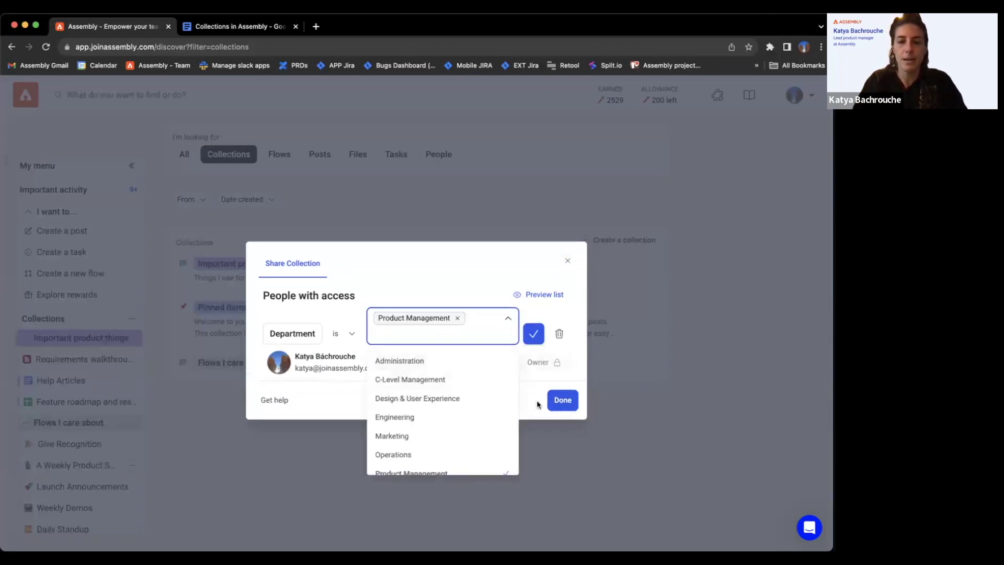
left_click(533, 331)
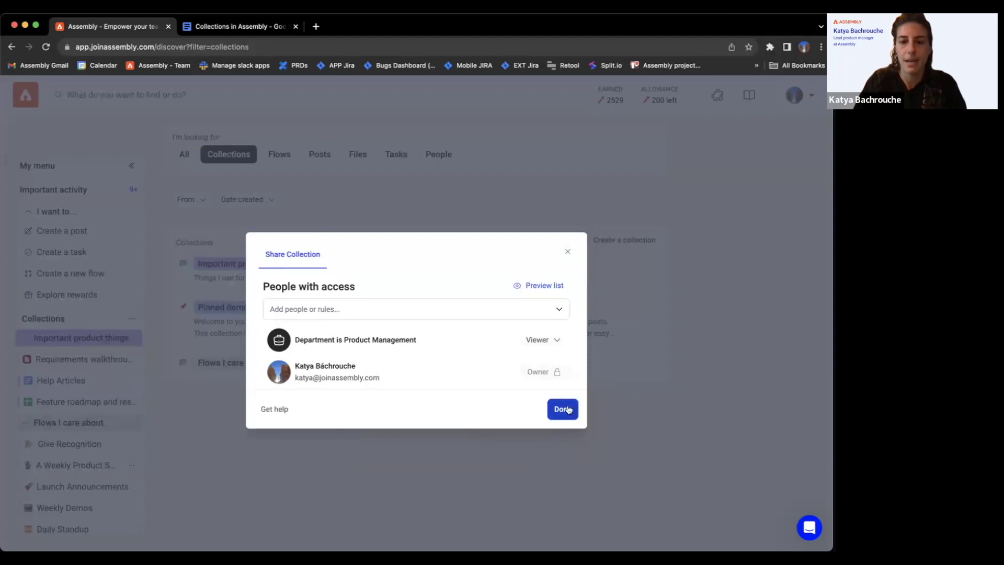
Step: Switch the Product Management rule's access to Collaborator, return it to Viewer and finish sharing the collection
left_click(555, 343)
left_click(512, 382)
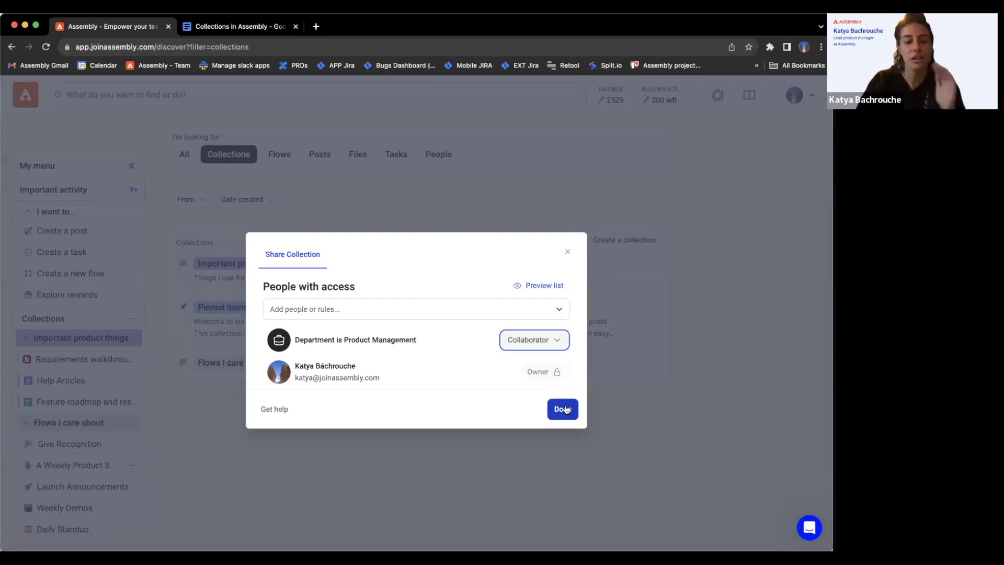
left_click(559, 343)
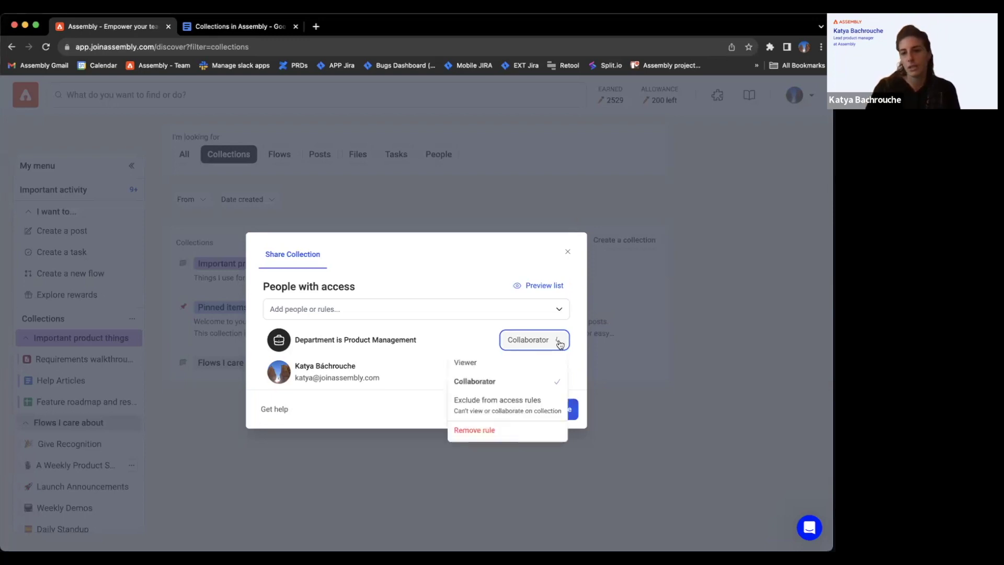
left_click(521, 364)
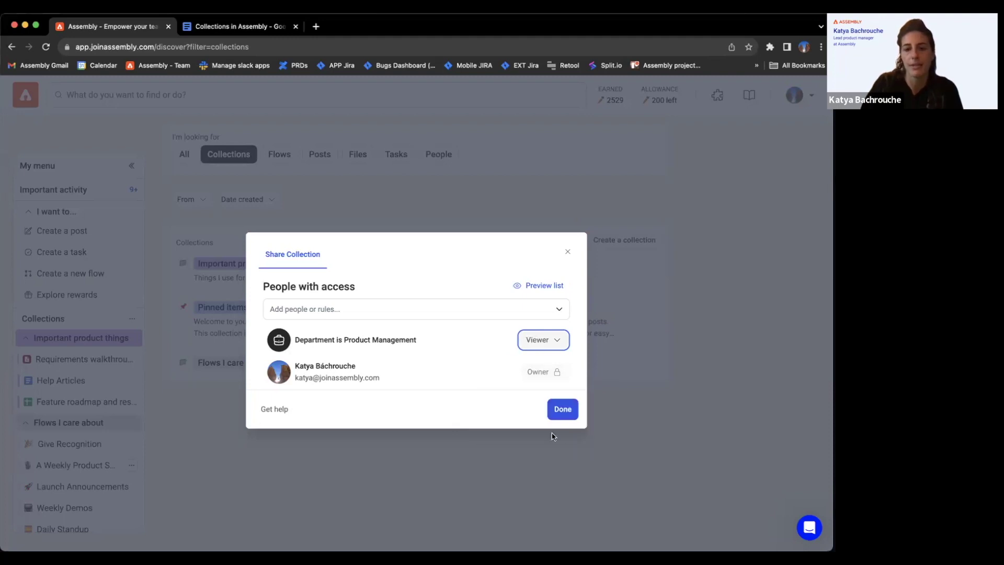
left_click(558, 411)
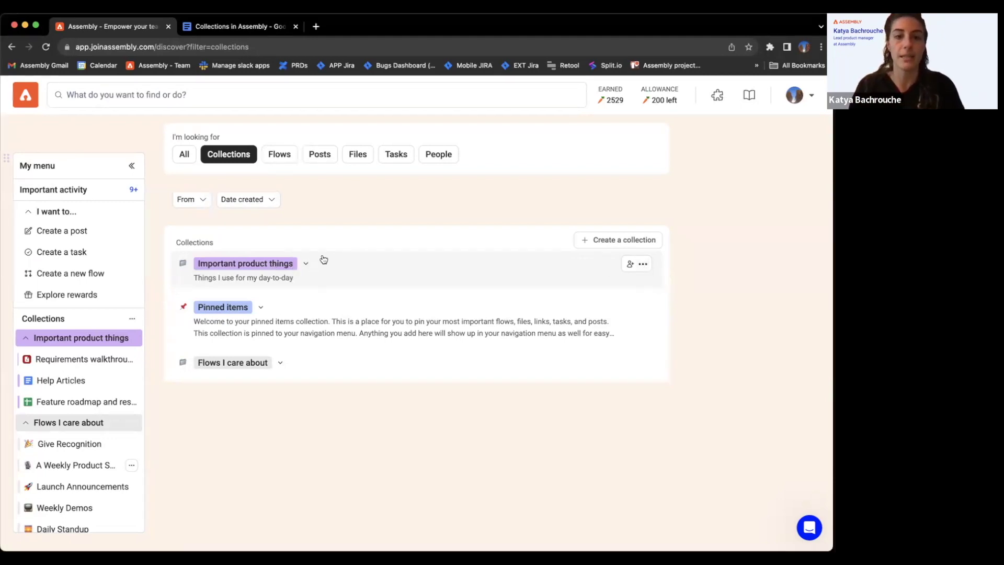
Step: Move the "Important product things" collection down one place in the list and unpin it from the navigation menu
left_click(640, 264)
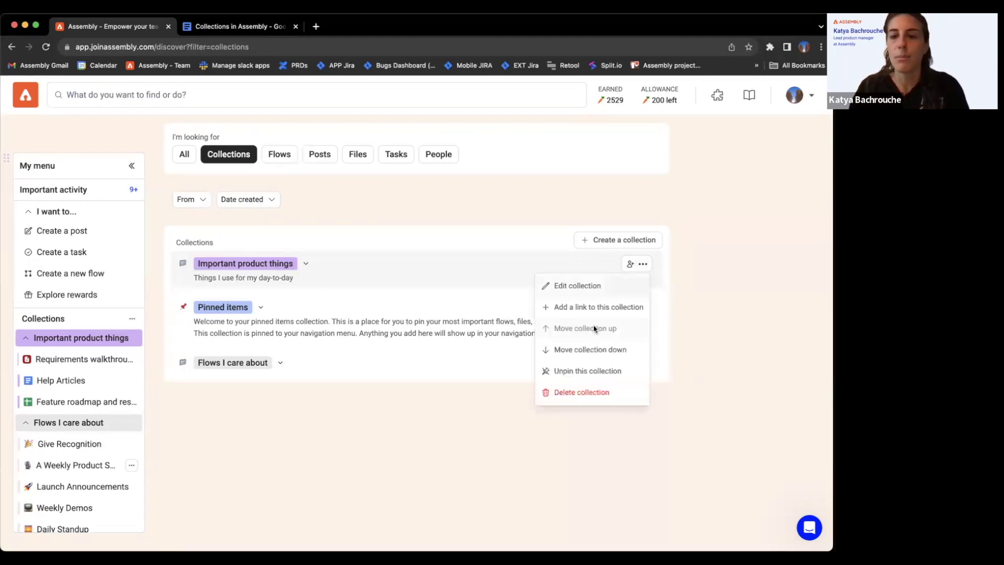
left_click(592, 350)
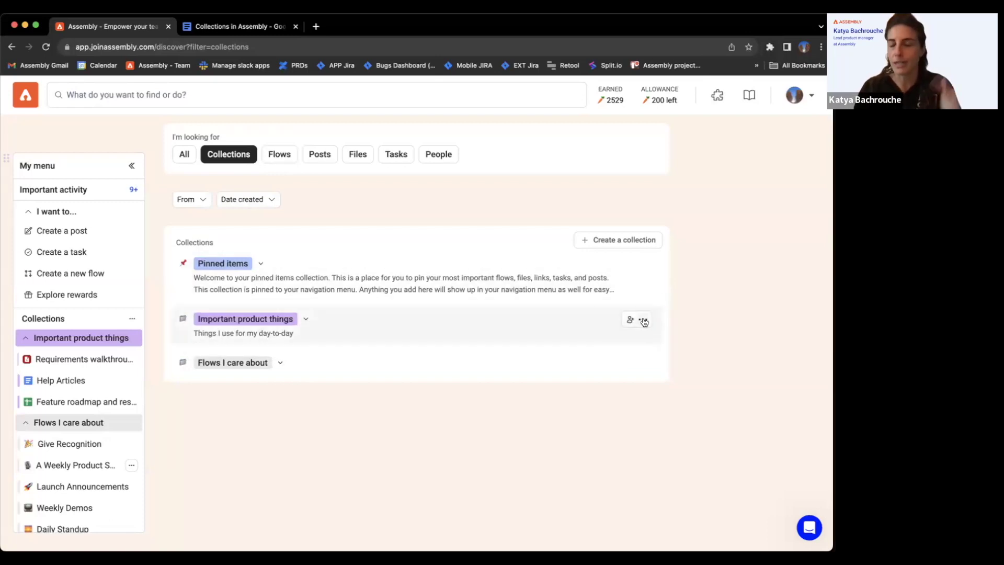
left_click(643, 321)
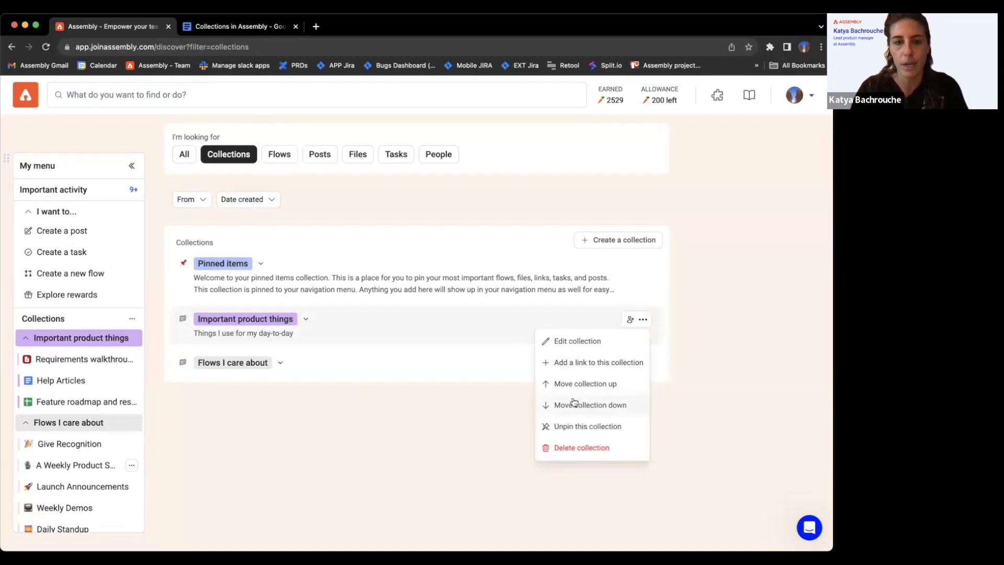
left_click(587, 427)
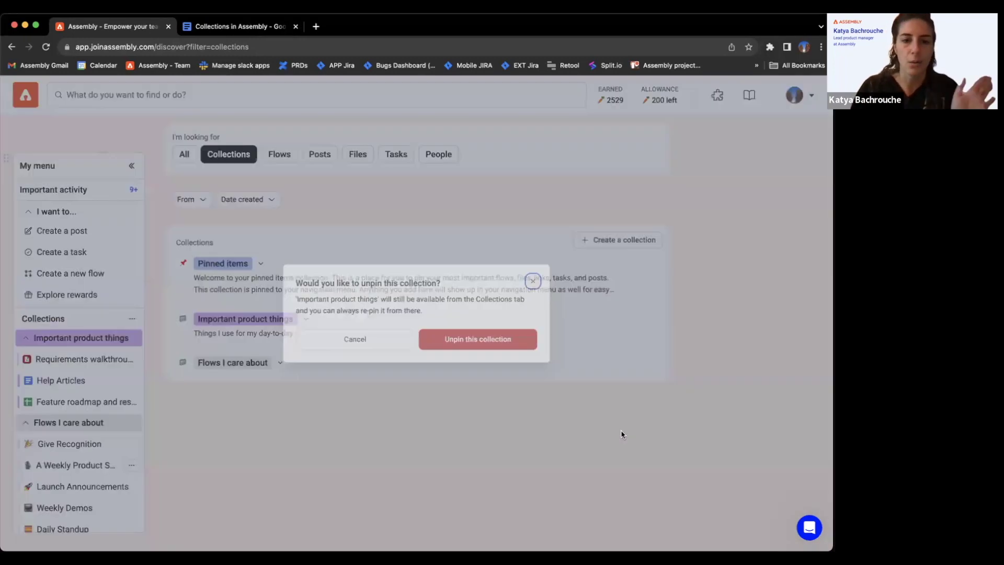
left_click(486, 341)
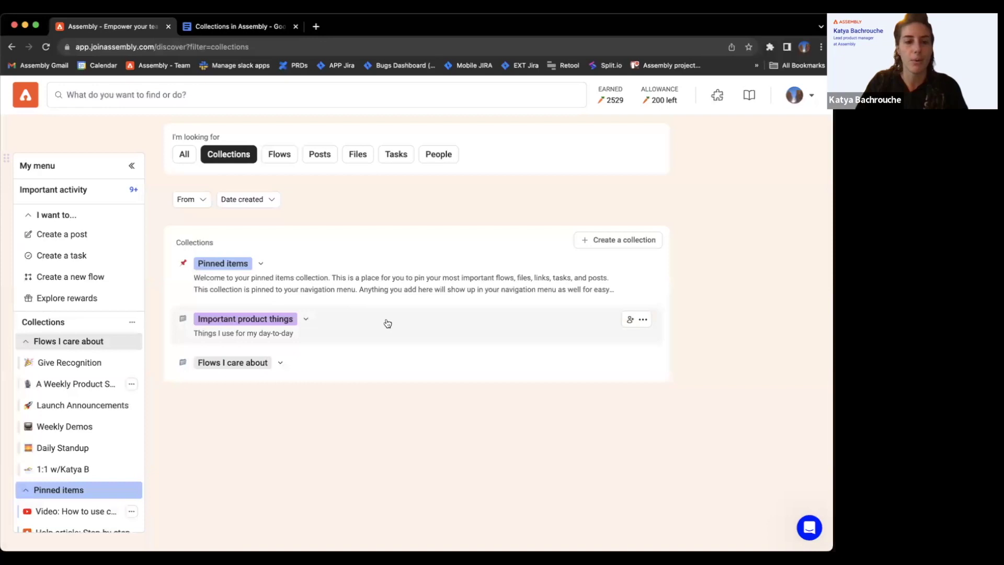
scroll(388, 324, "down", 2)
scroll(385, 325, "up", 2)
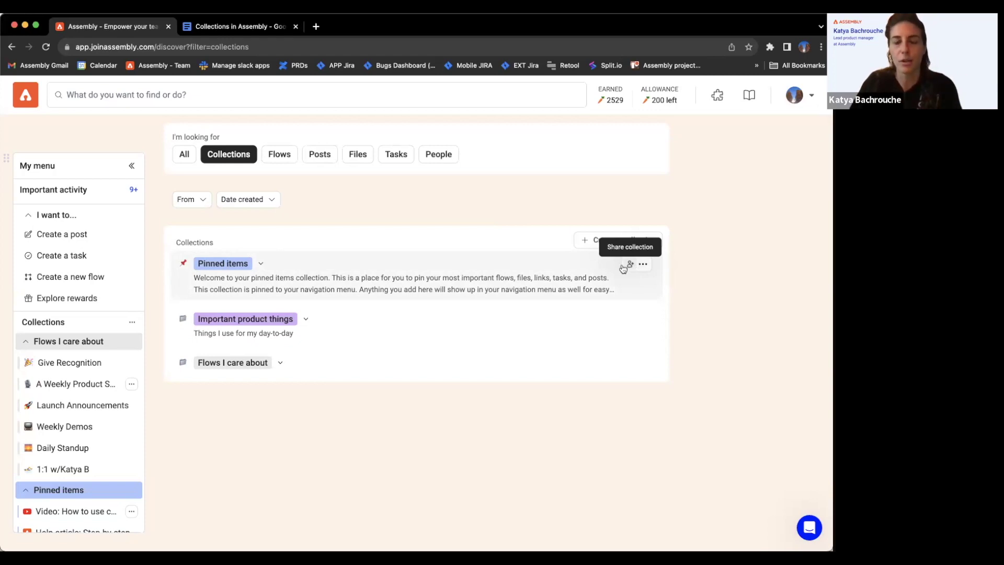
Step: Check who has access to "Pinned items", and remove the Product Management rule from the sharing of "Important product things"
left_click(623, 266)
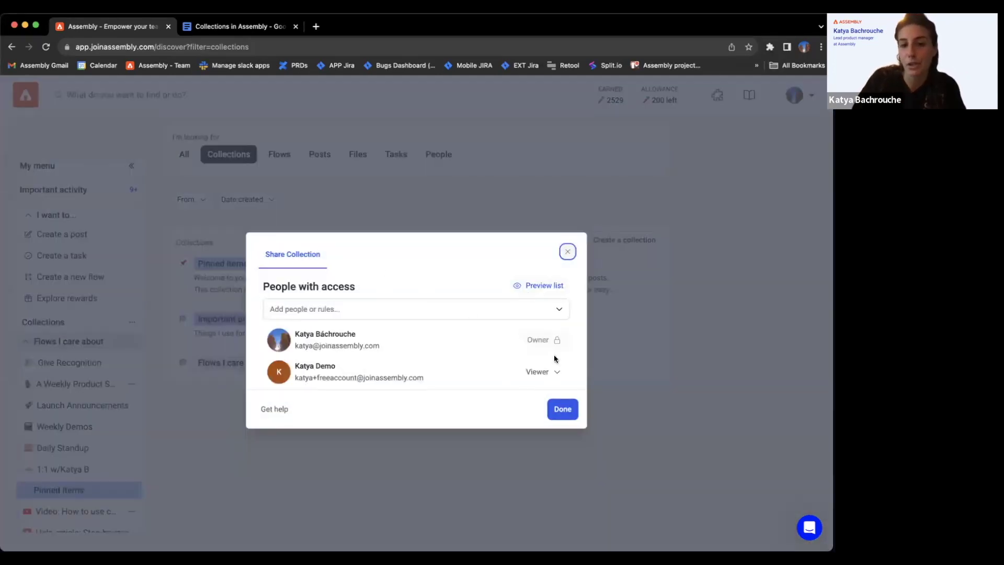
left_click(567, 251)
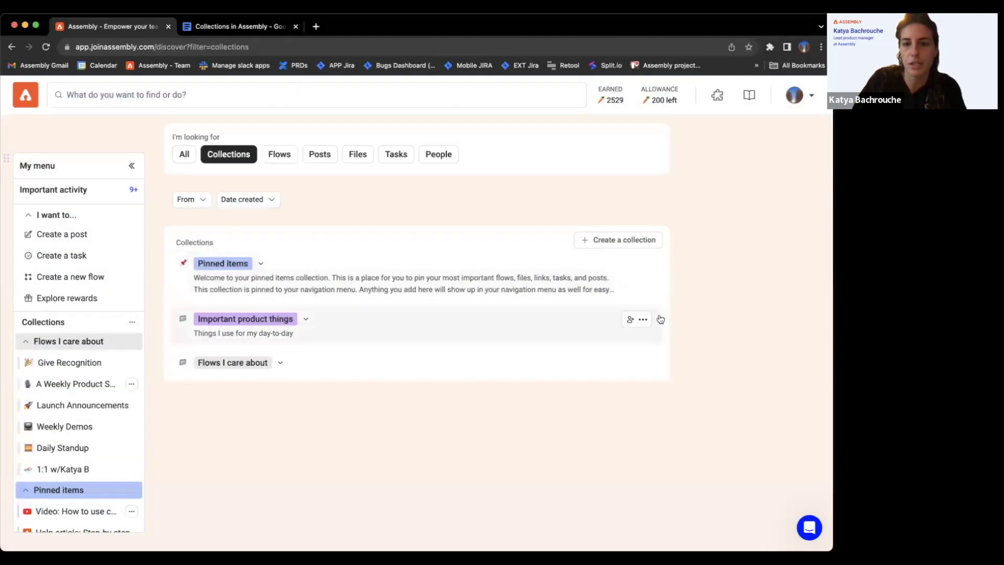
left_click(632, 319)
left_click(558, 372)
left_click(500, 454)
Step: Add the access rule Manager status is true to "Important product things" and close its sharing settings
left_click(376, 324)
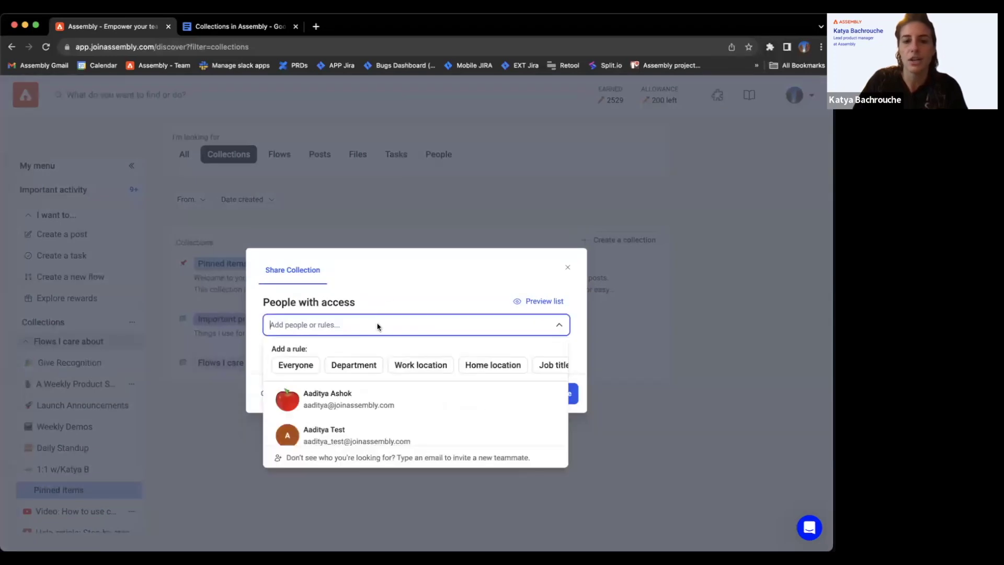
scroll(460, 366, "right", 2)
left_click(508, 365)
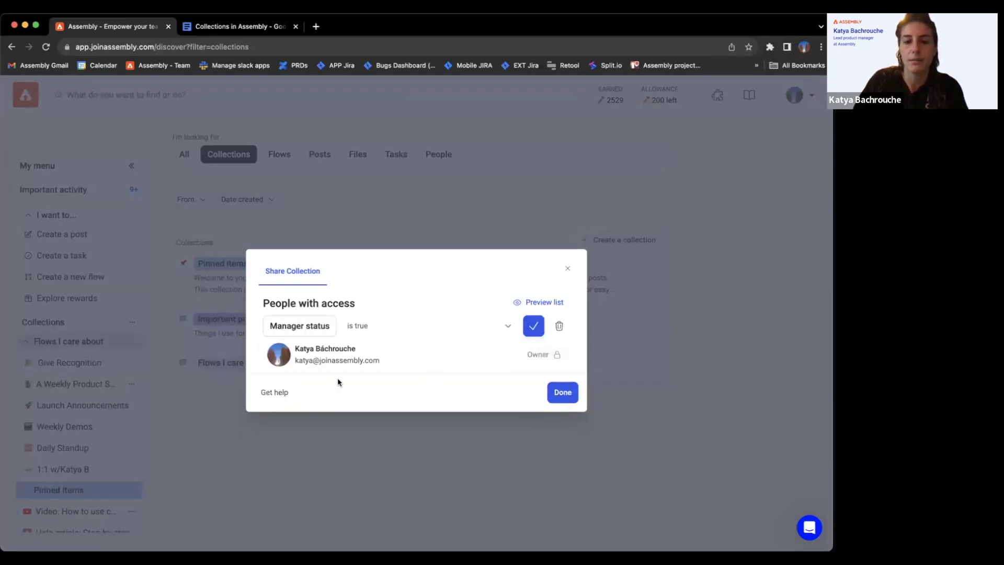
left_click(533, 324)
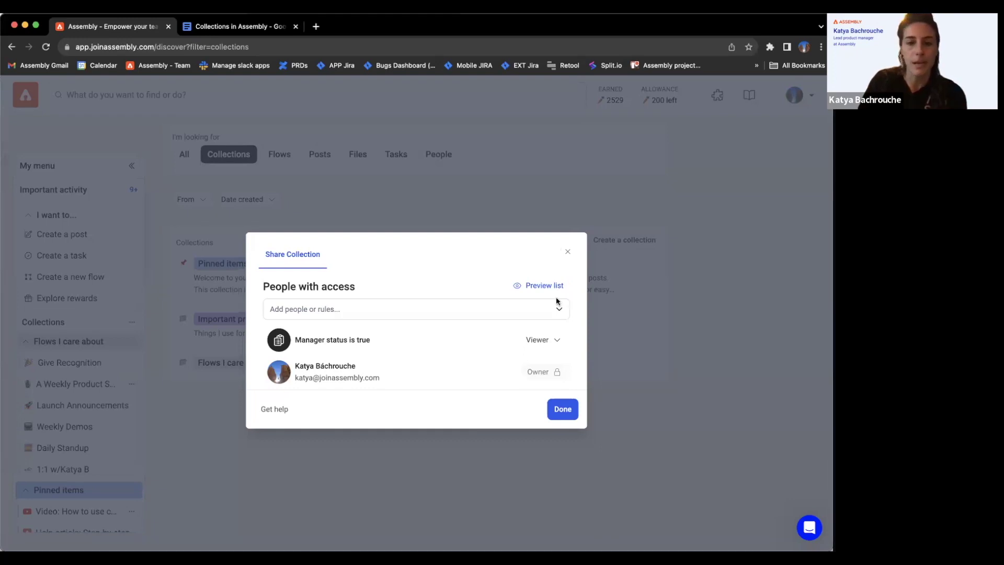
left_click(568, 252)
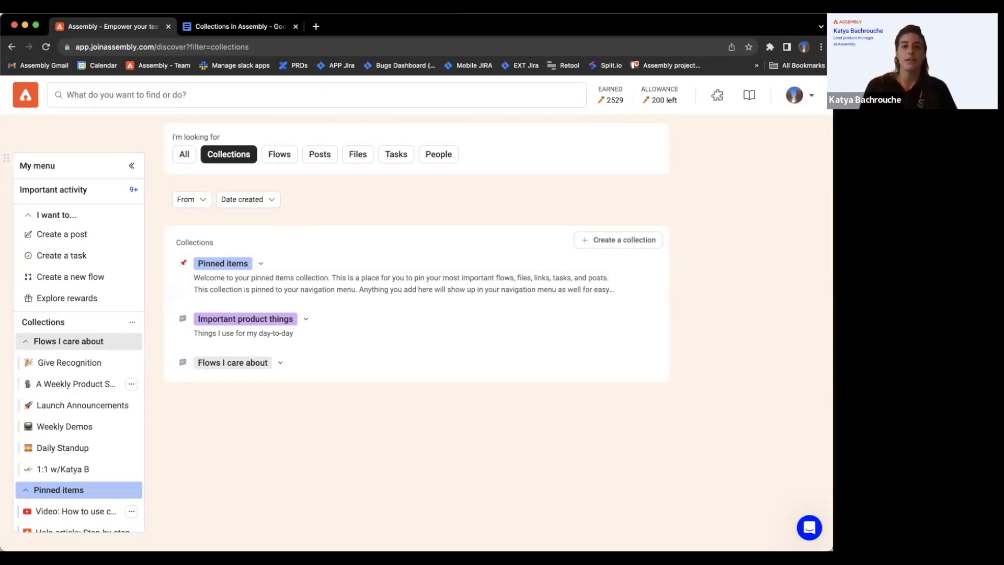
Step: List the files on the discover page and look through the most recent ones
left_click(360, 154)
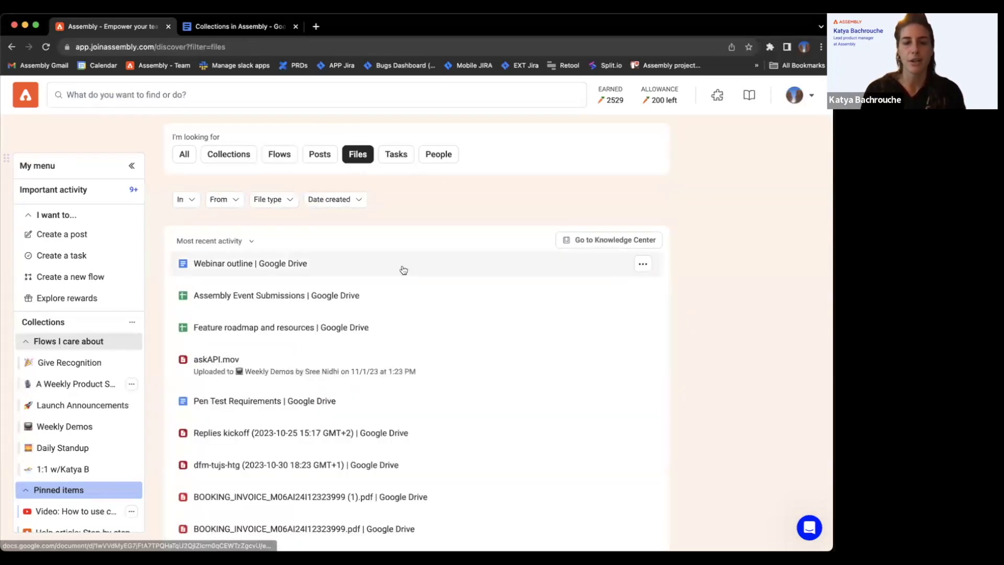
scroll(404, 270, "down", 3)
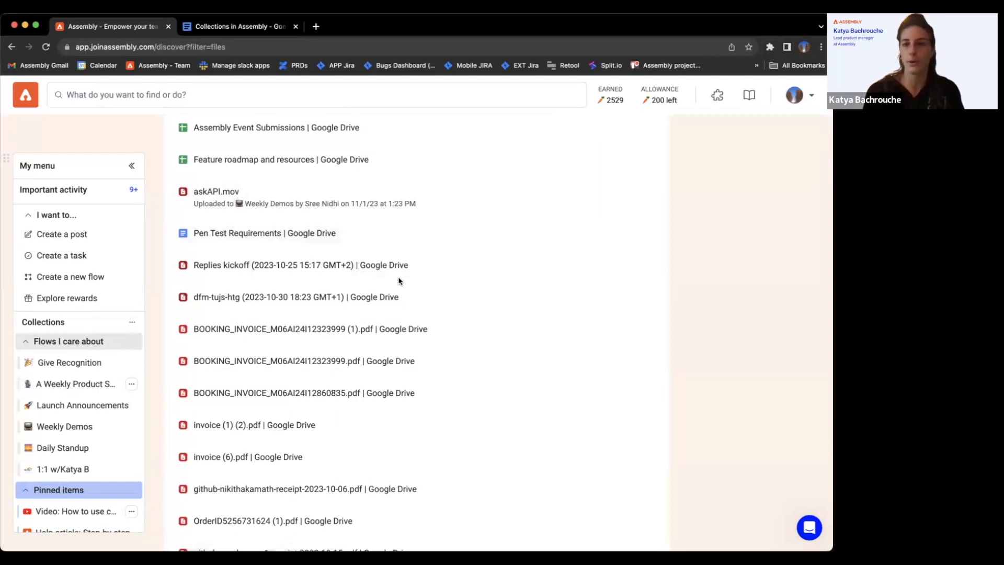
Step: Ask DoraAI for an answer from the company files to "what is my PTO policy"
scroll(399, 281, "up", 4)
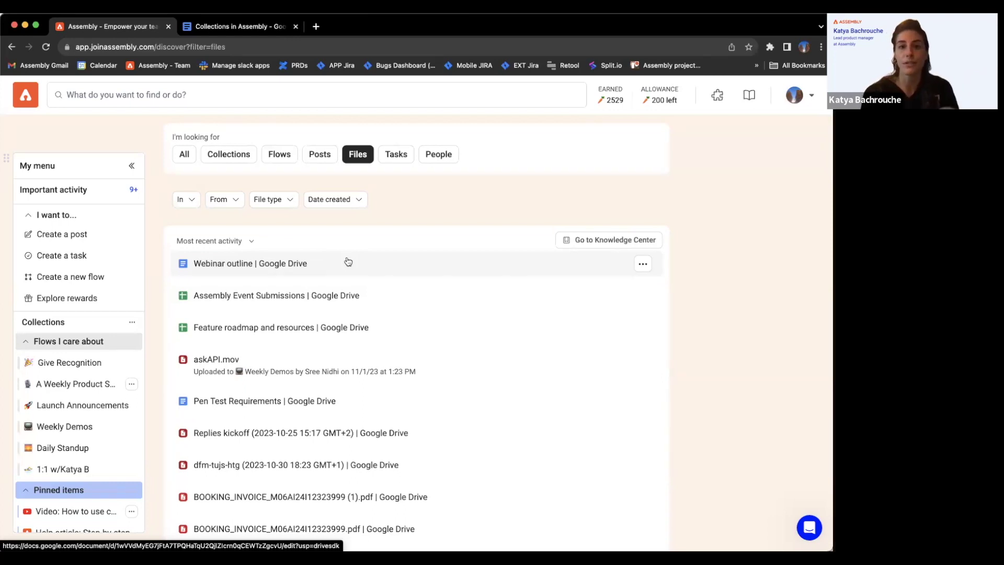
left_click(242, 84)
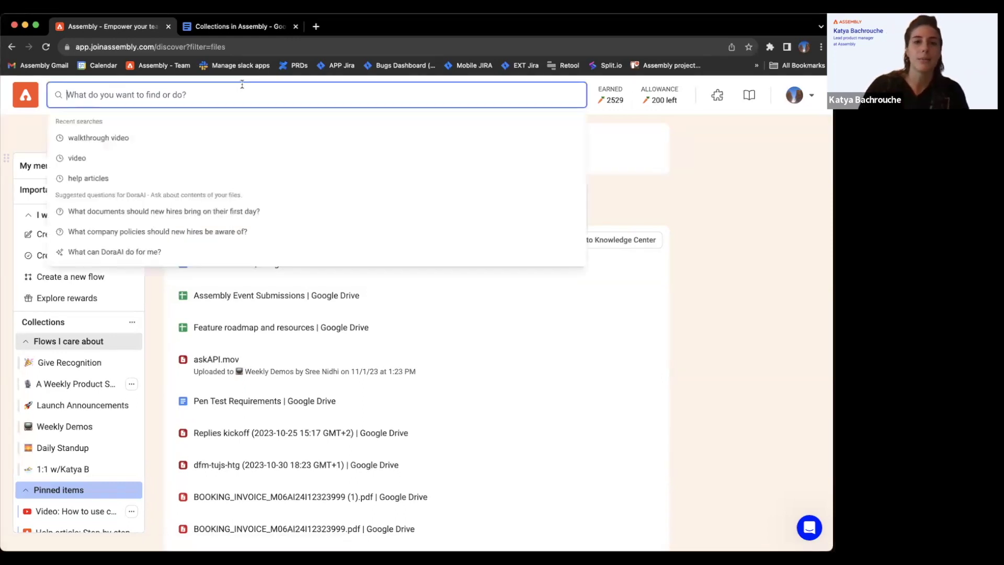
type("what is my")
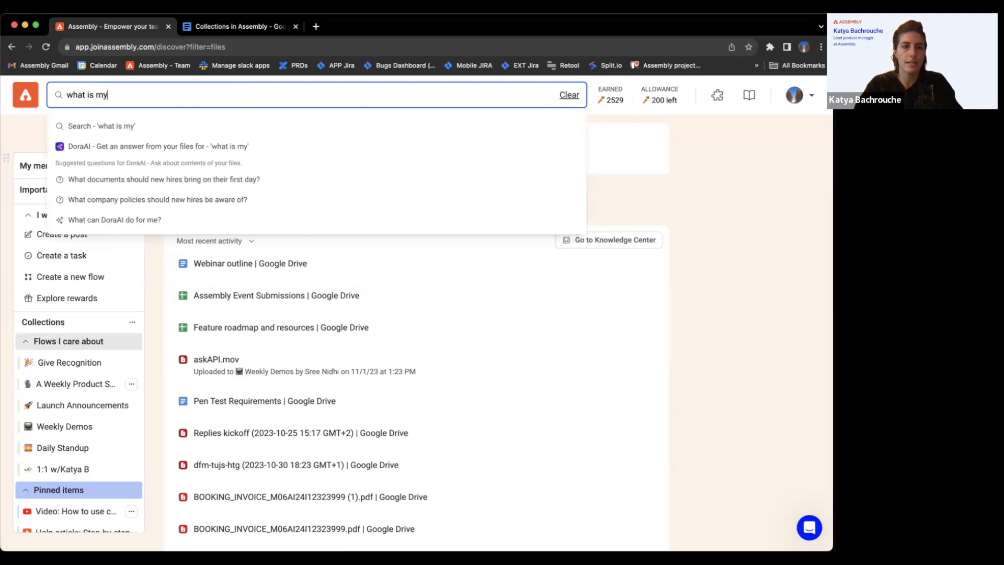
type(" PTO policy")
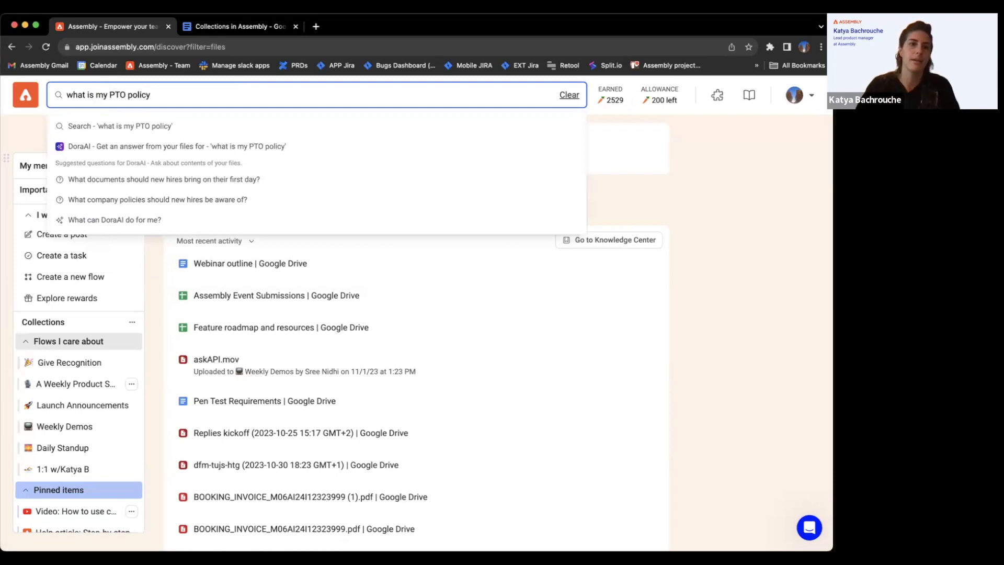
left_click(198, 148)
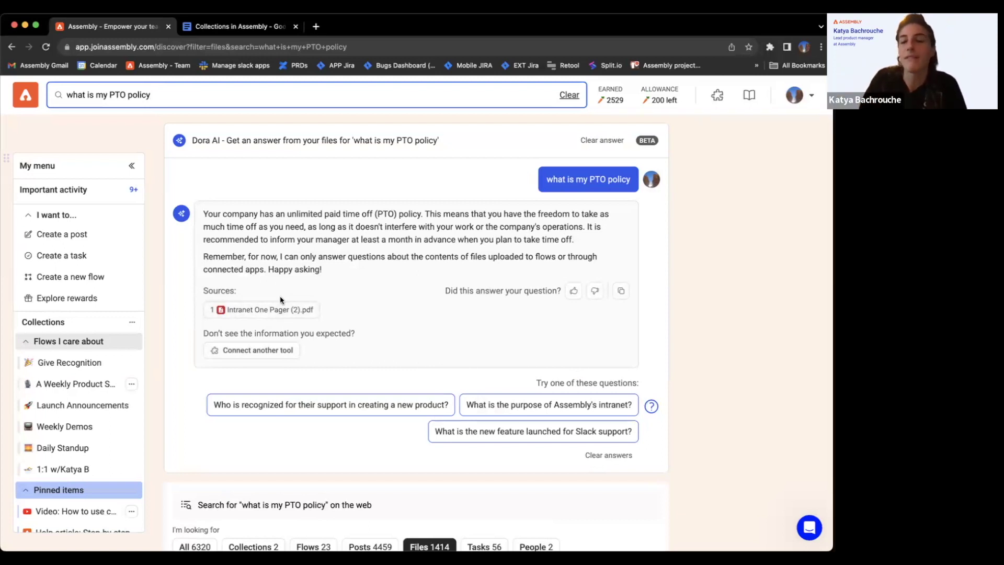
Step: Ask DoraAI "what is my sick leave policy", retry to get an answer, and clear the search
left_click(569, 95)
left_click(382, 94)
type("w")
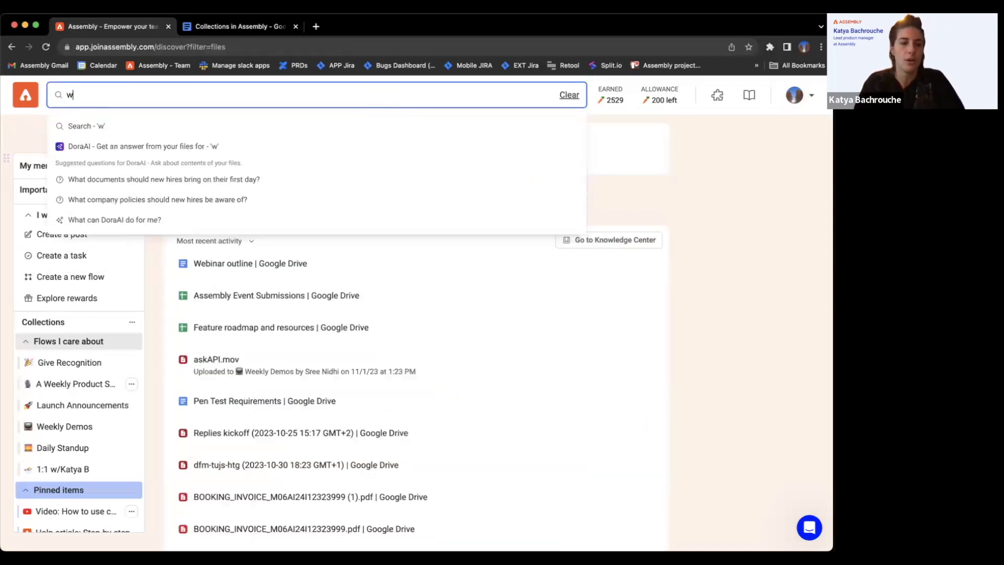
type("hat is my sick leave policy")
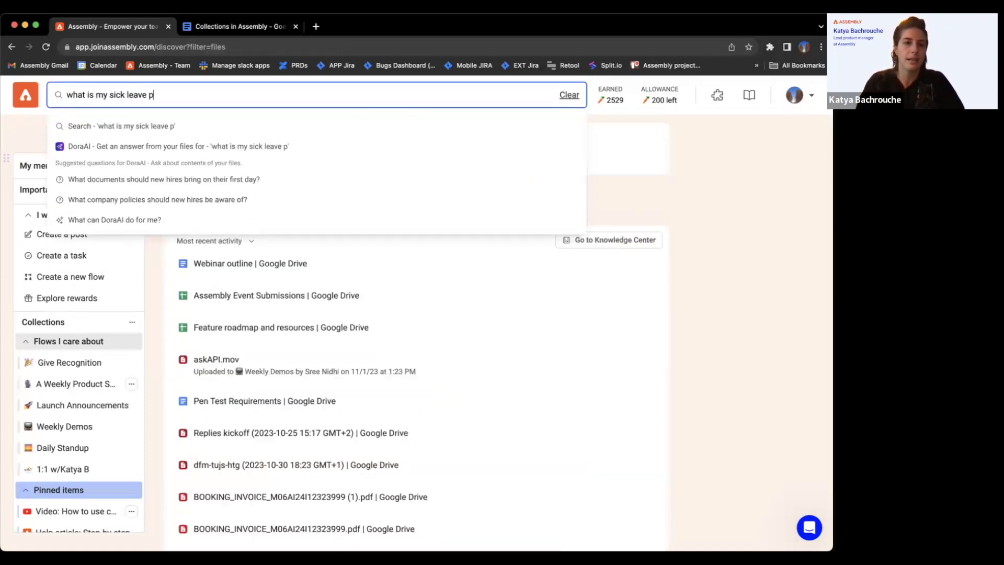
key("Return")
left_click(361, 148)
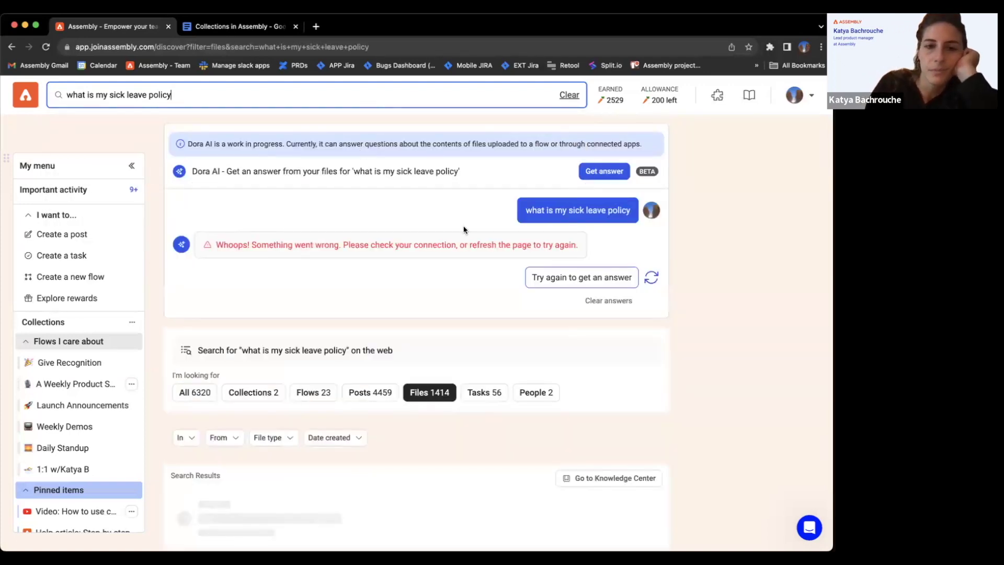
left_click(559, 273)
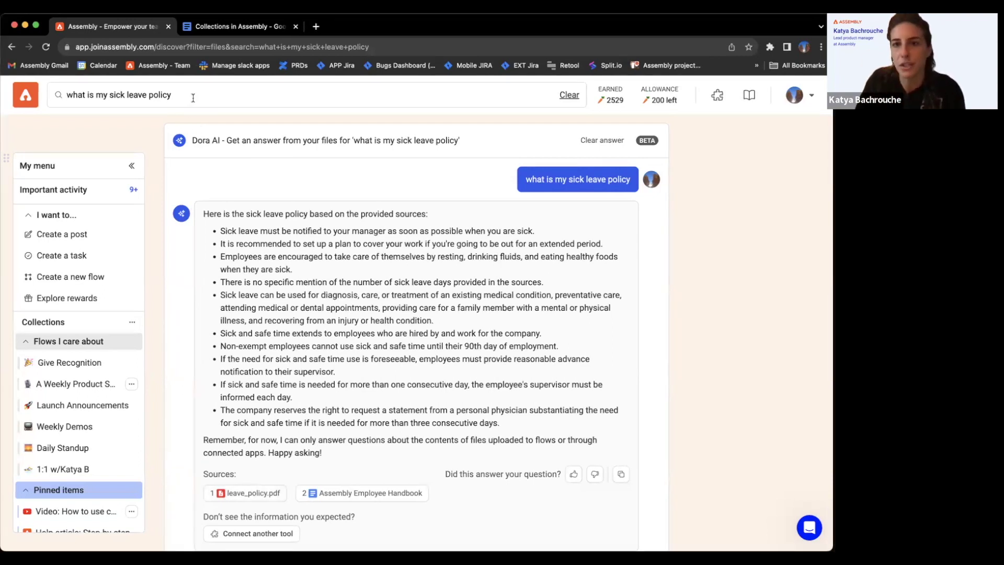
left_click_drag(179, 96, 7, 94)
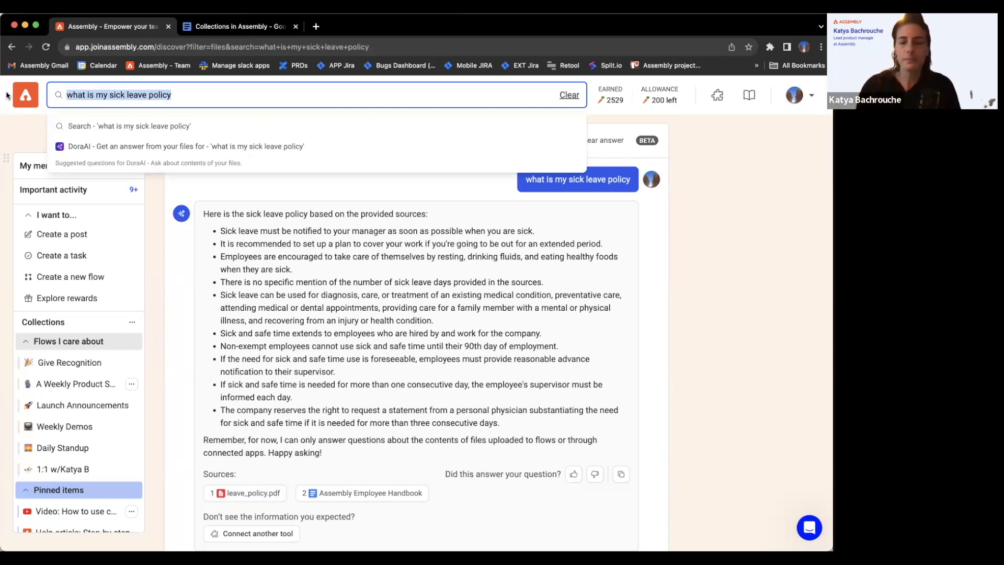
left_click(569, 95)
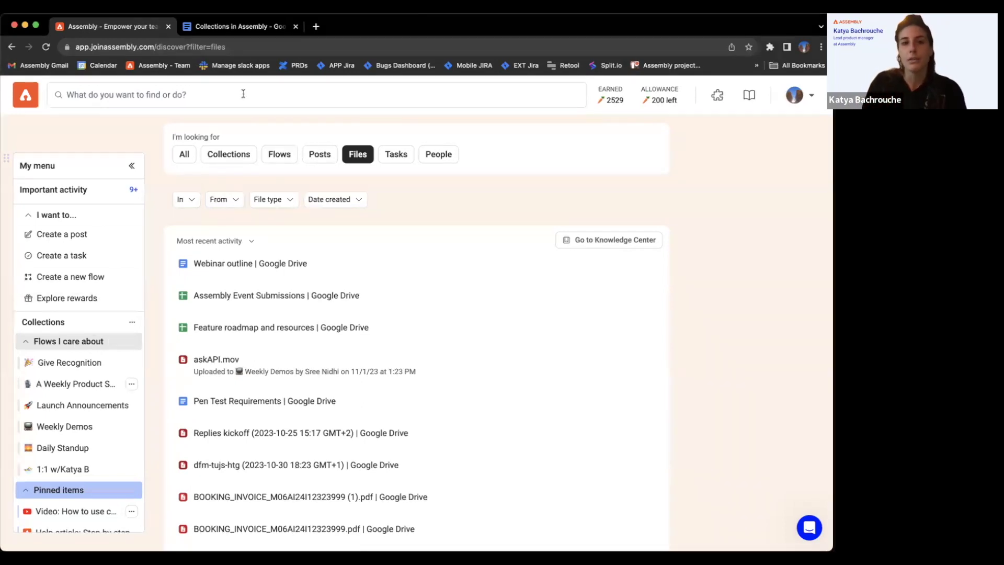
Step: Search for "project retrospective" among the flows and open the Project Retrospectives flow
left_click(168, 92)
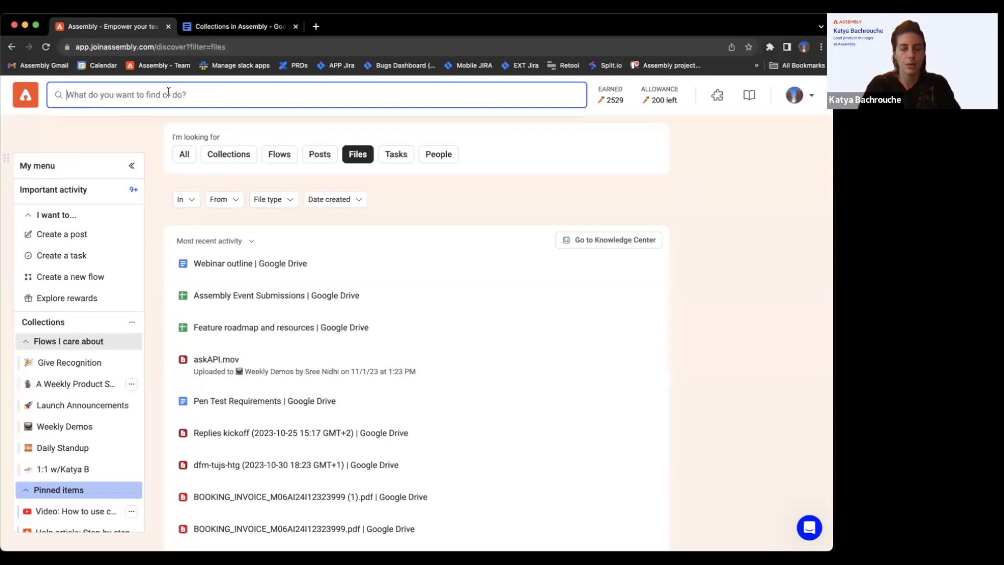
type("project retrop")
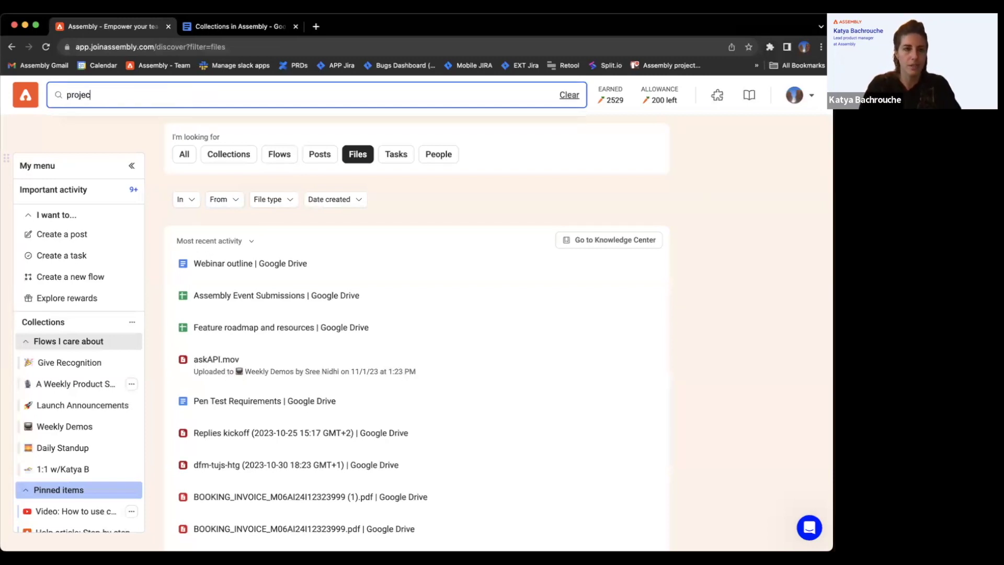
key("BackSpace")
type("spective")
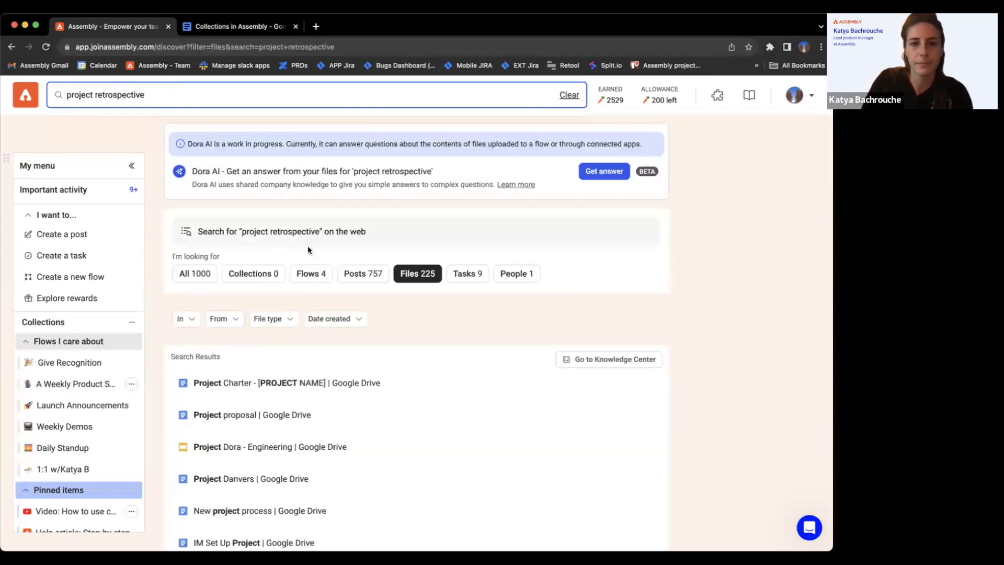
left_click(304, 276)
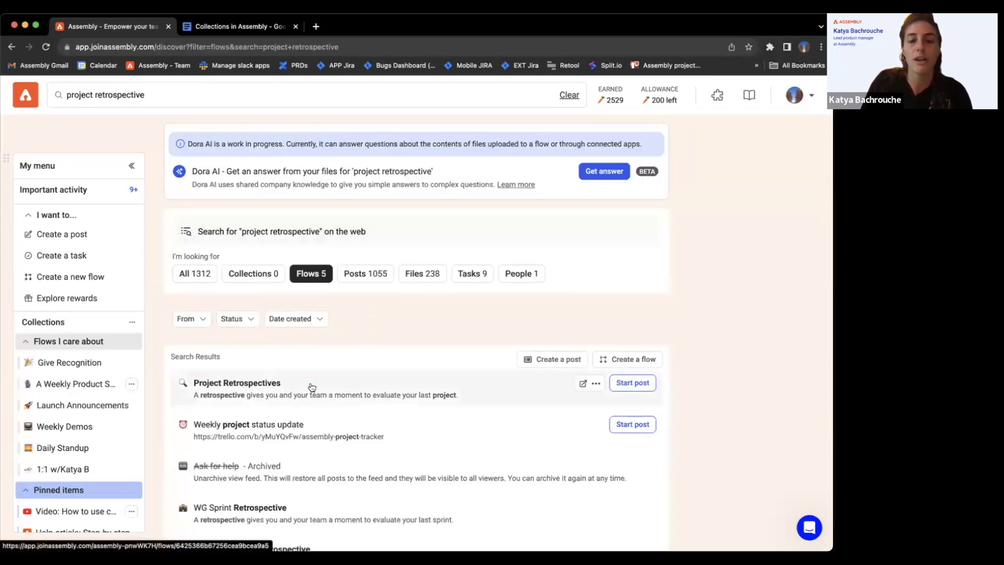
left_click(312, 387)
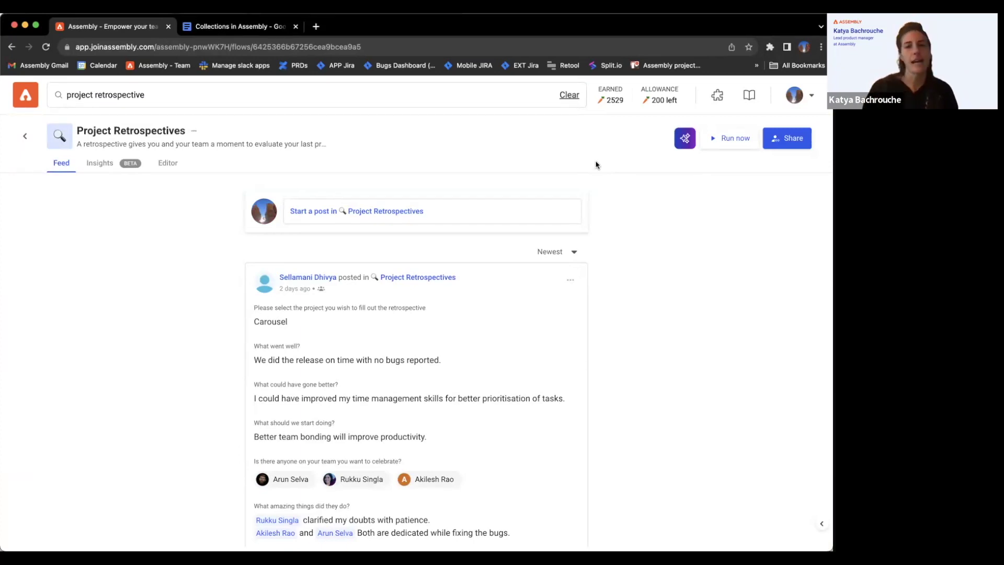
Step: Preview the AI summary assistant of the Project Retrospectives flow, and return to the discover page with the search cleared
left_click(684, 145)
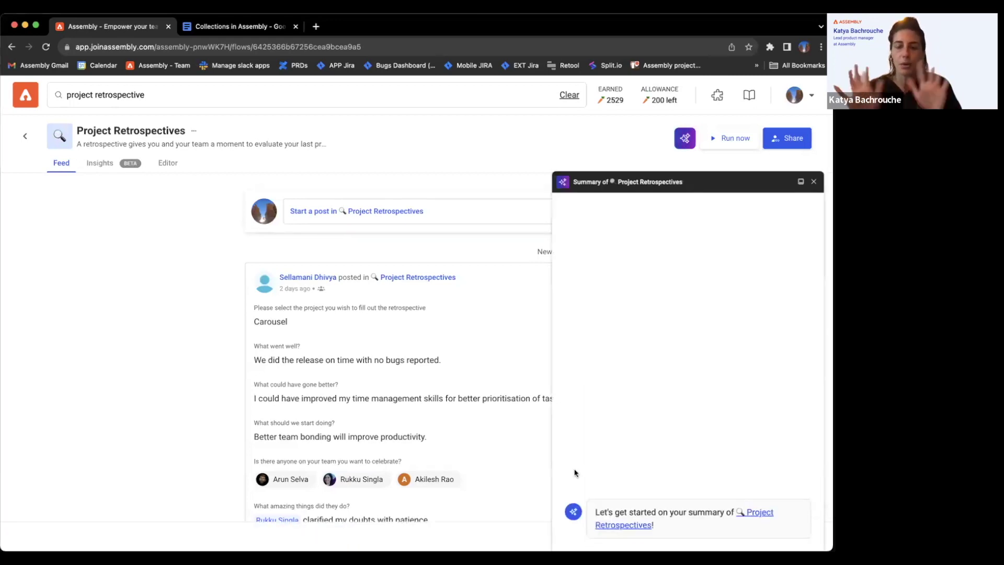
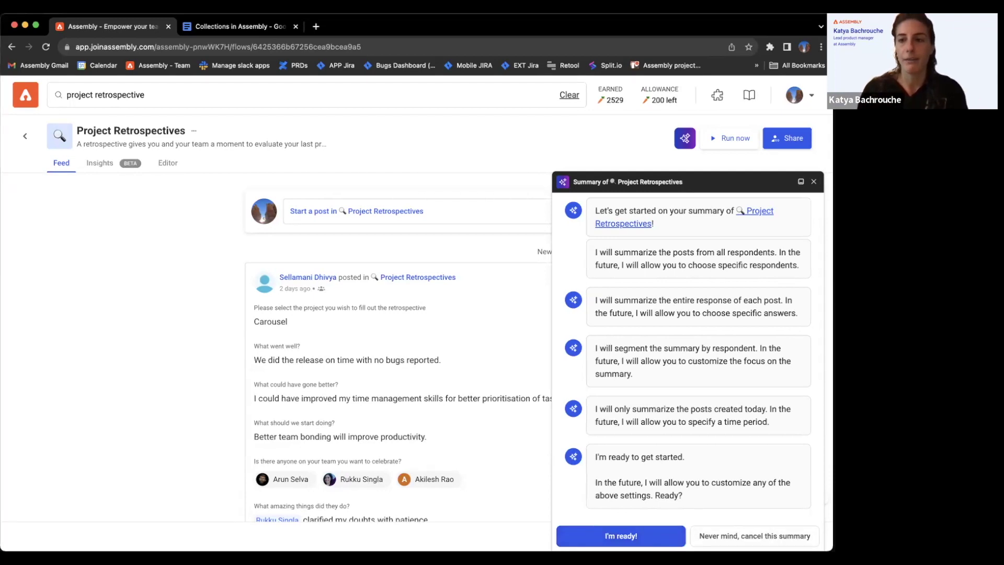
left_click(813, 182)
left_click(25, 136)
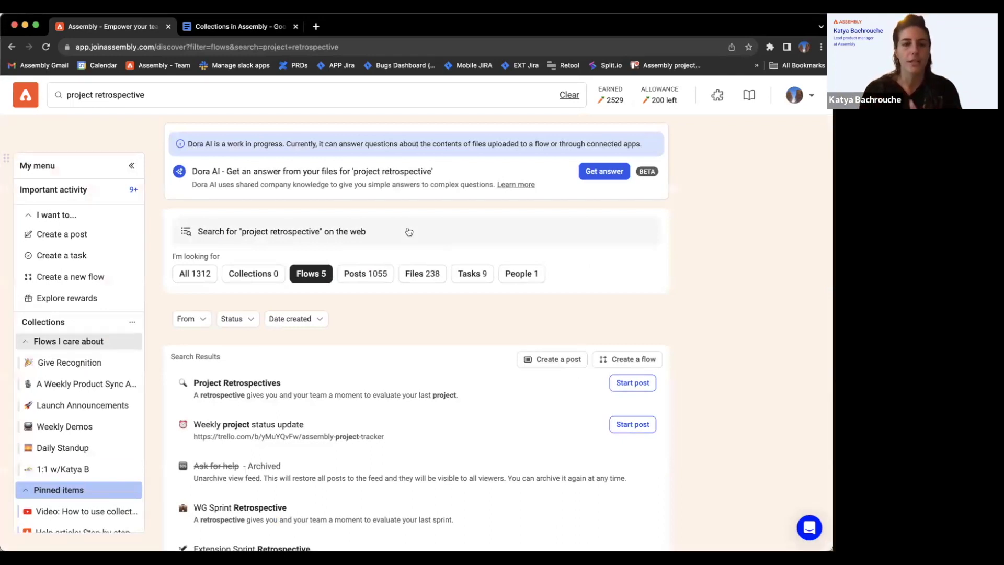
left_click(562, 94)
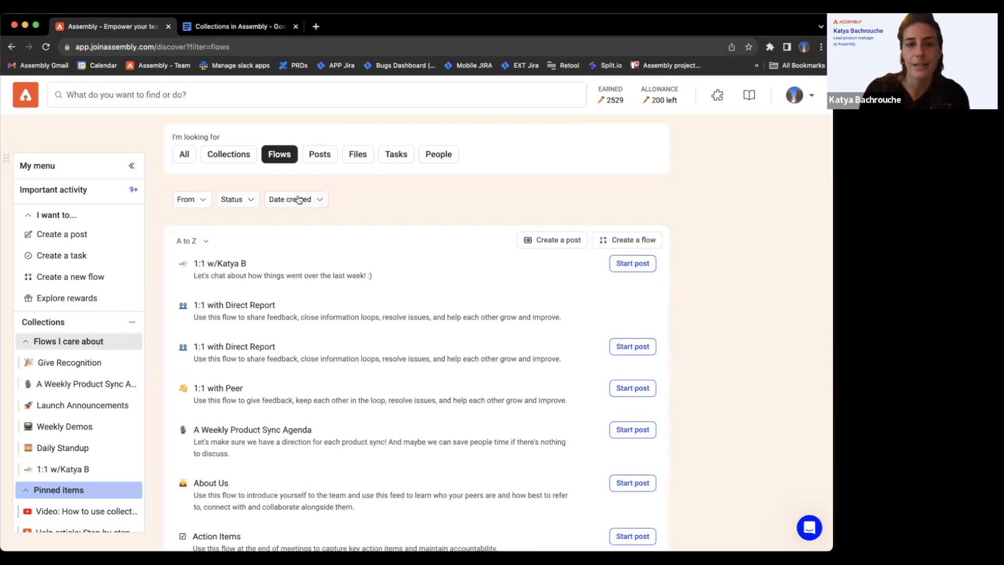
Step: List the posts on the discover page and filter them to those from your own account
left_click(321, 156)
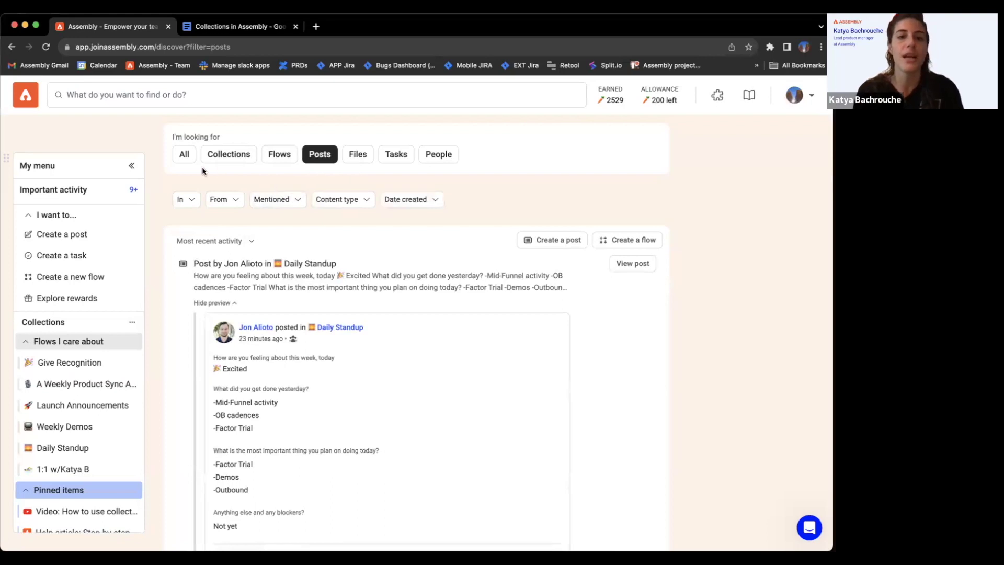
left_click(229, 199)
left_click(216, 253)
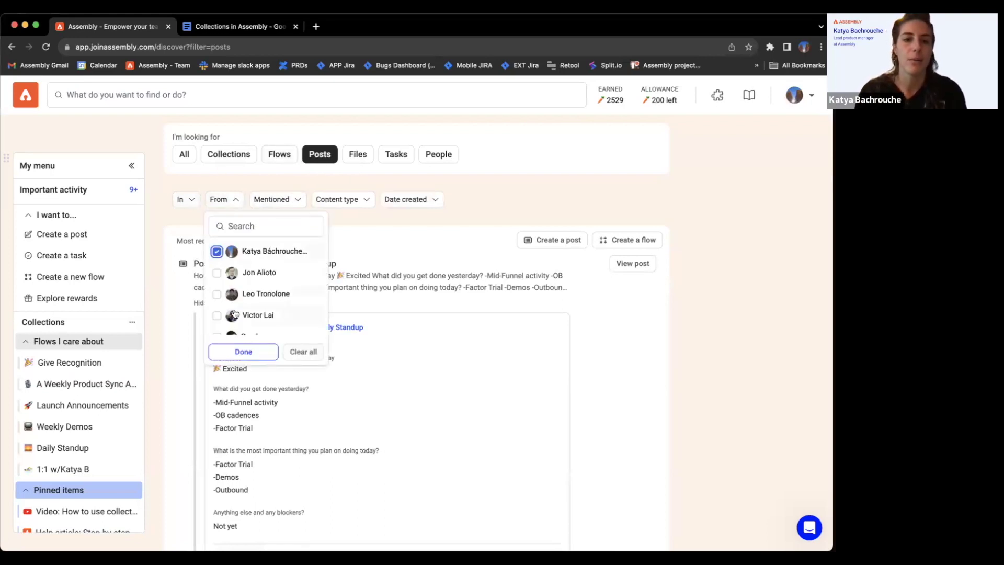
left_click(242, 351)
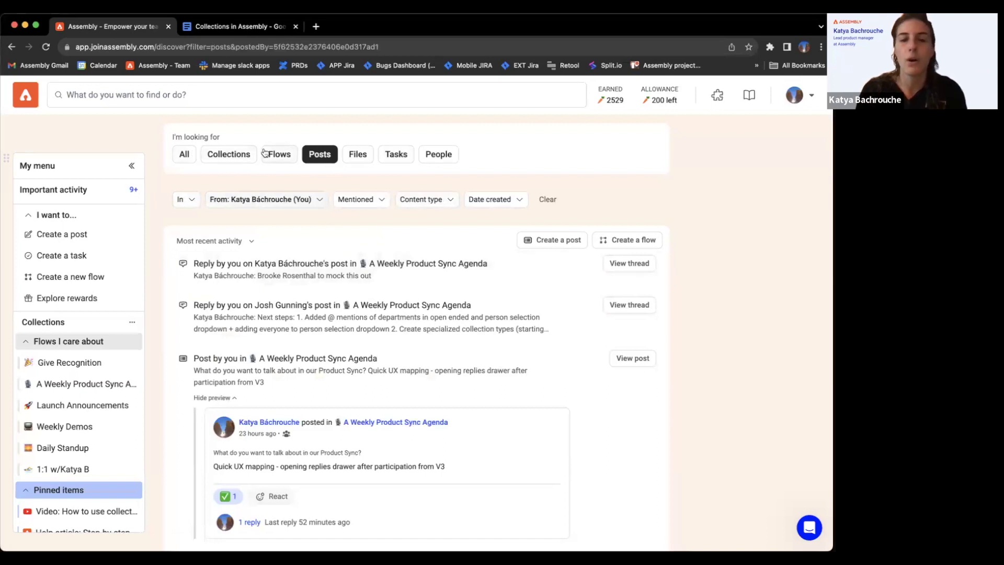
Step: List the files from your own account and remove the author filter
left_click(355, 156)
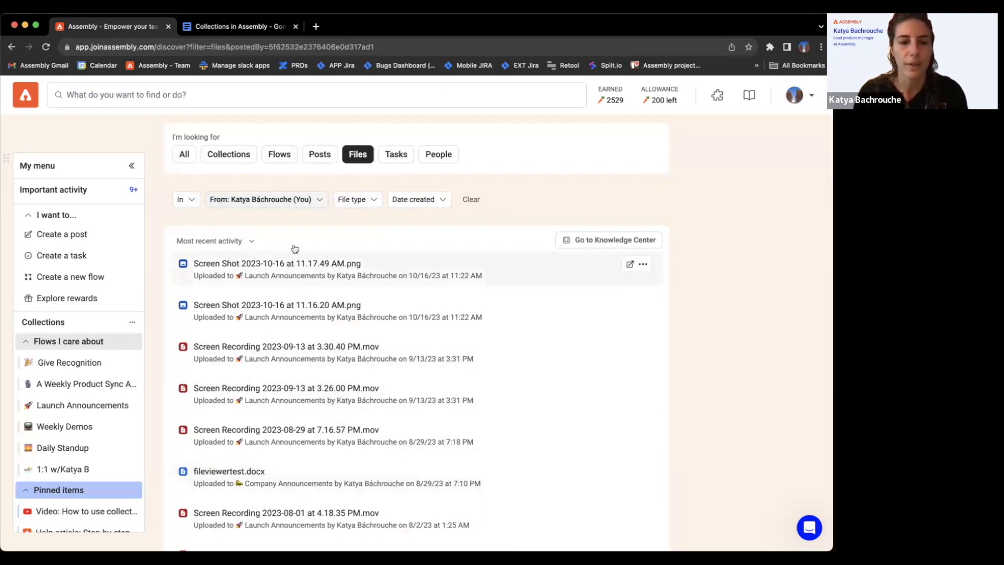
left_click(318, 199)
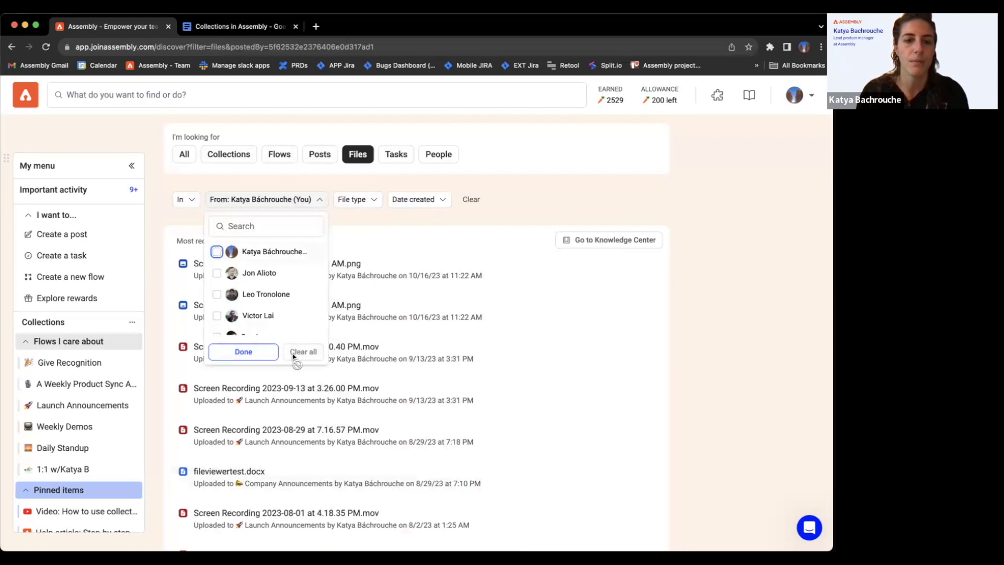
left_click(262, 354)
Step: Look for a "wiki" flow in the file location filter, and limit the files to the Upload flow instead
left_click(183, 199)
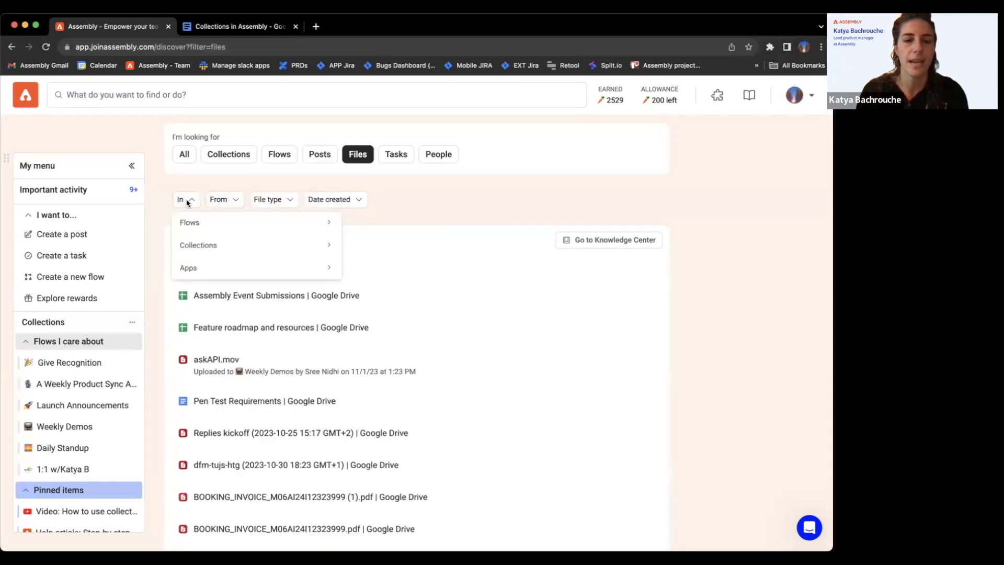
left_click(198, 224)
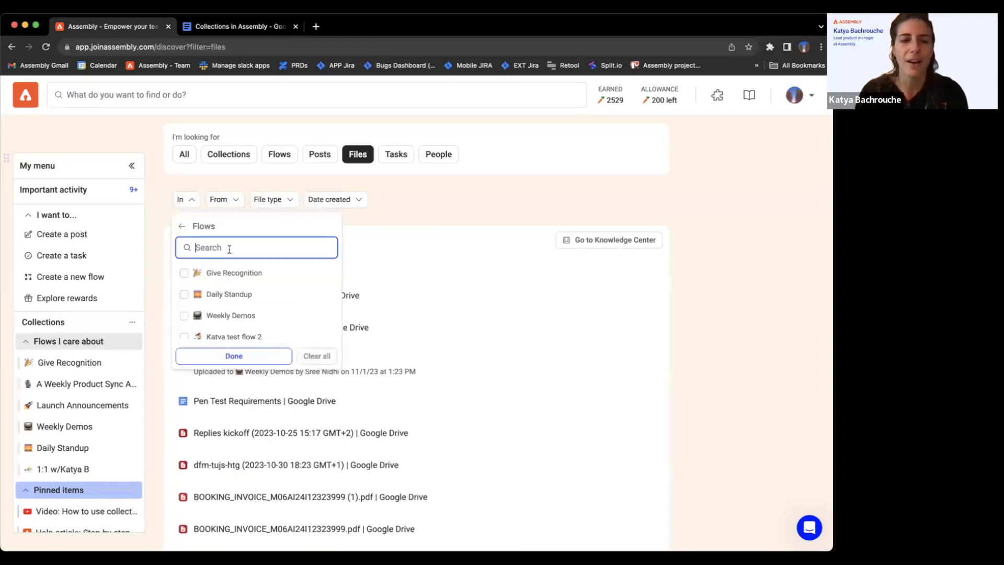
type("wiki")
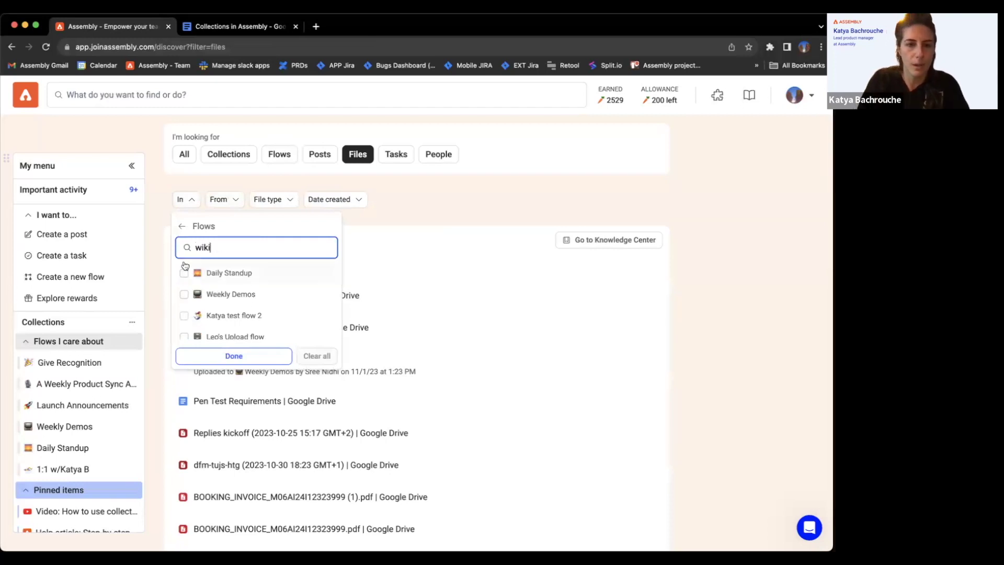
key("BackSpace")
key("BackSpace")
key("BackSpace")
key("BackSpace")
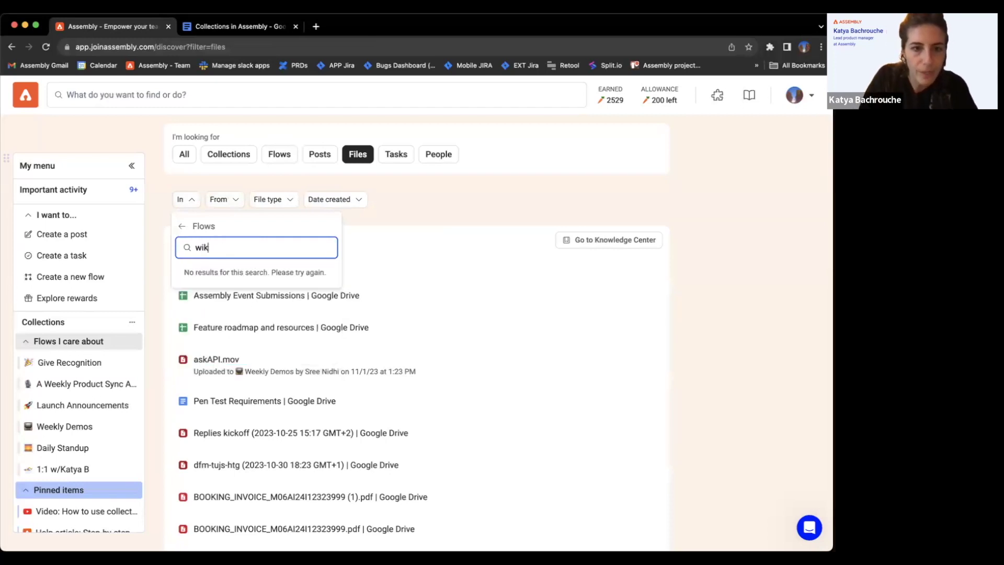
scroll(191, 301, "down", 5)
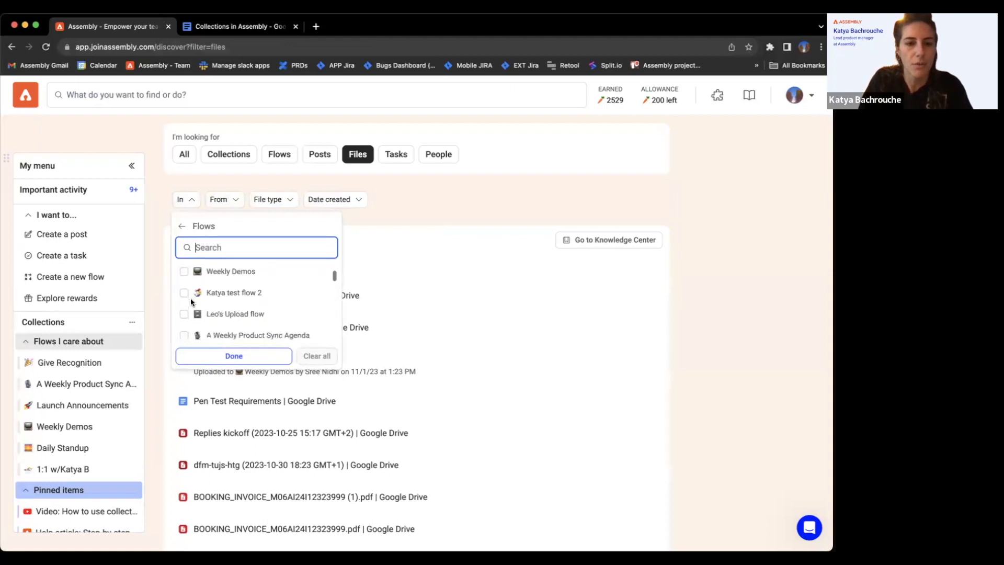
left_click(184, 281)
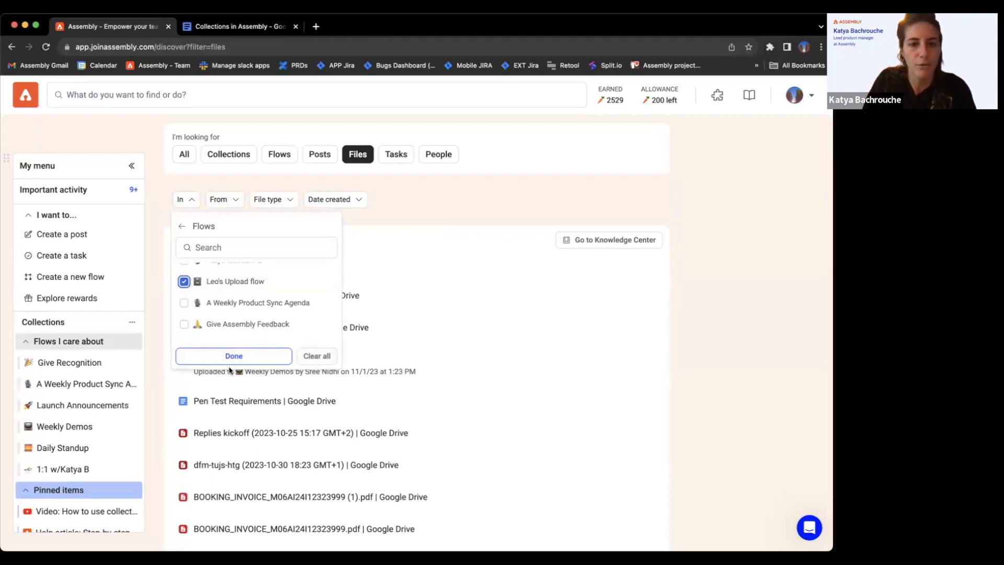
left_click(235, 358)
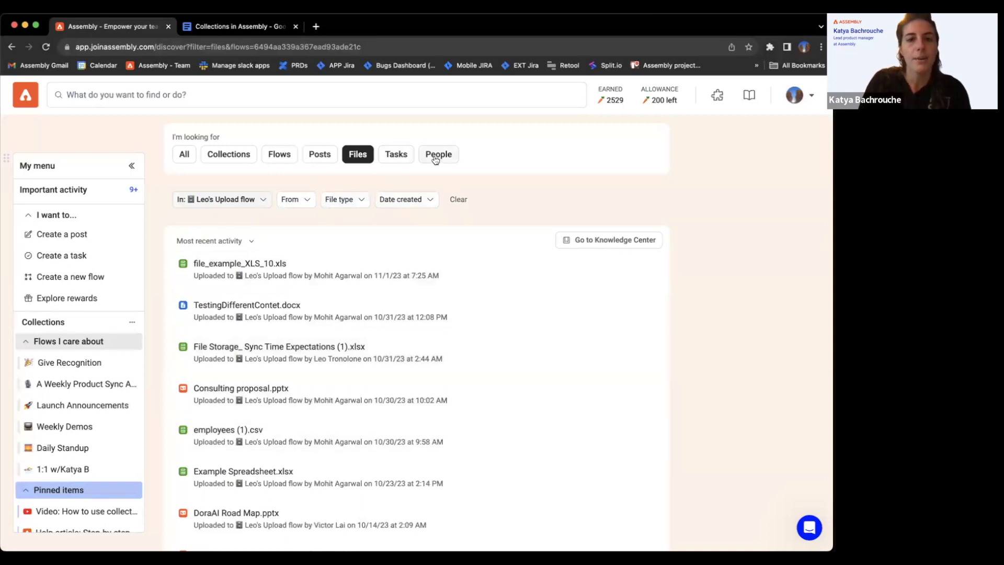
Step: Browse the alphabetical list of flows, view the feed of "test flow 2", and return to the flow list
left_click(279, 155)
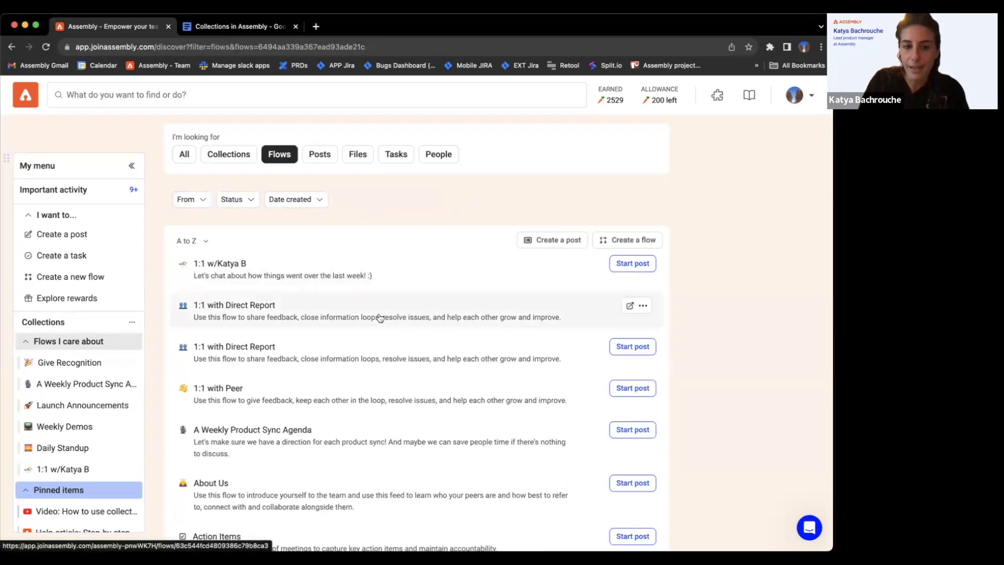
scroll(380, 318, "down", 10)
scroll(380, 318, "down", 15)
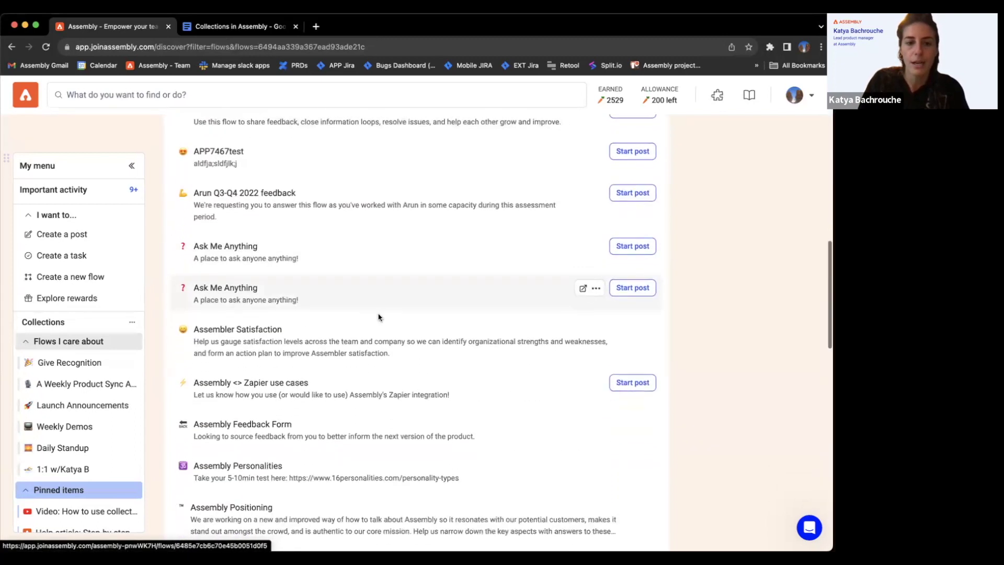
scroll(380, 318, "down", 15)
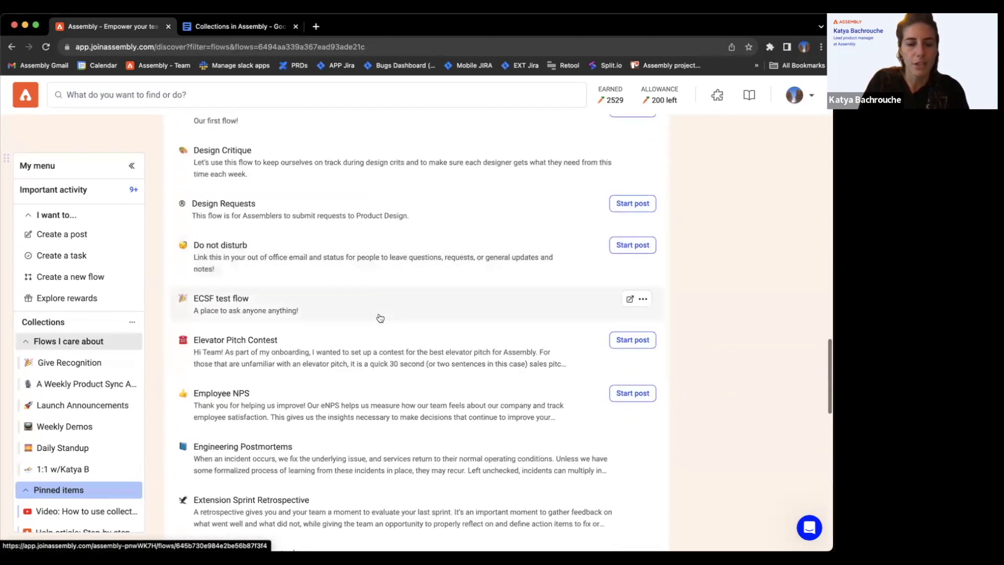
left_click(357, 318)
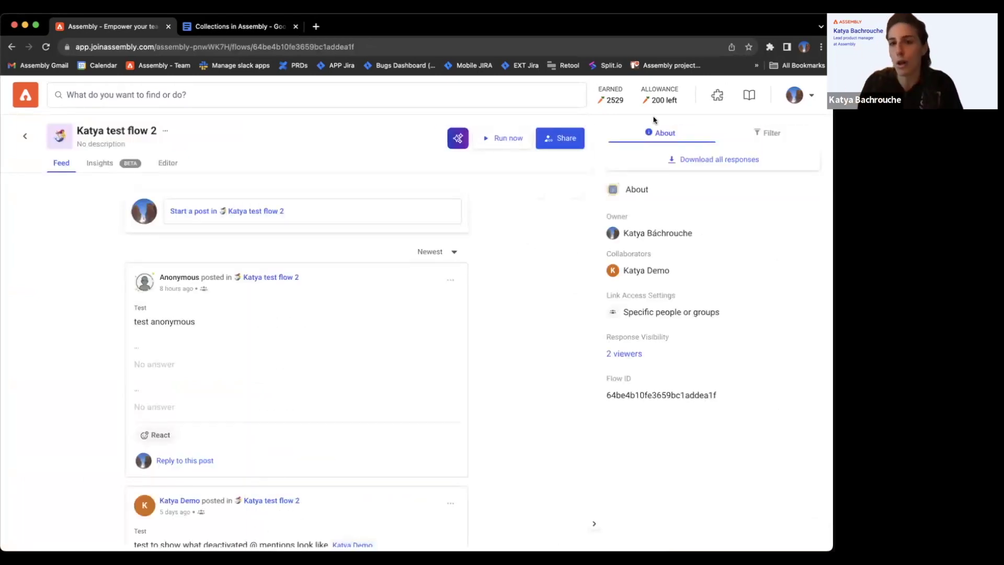
left_click(25, 136)
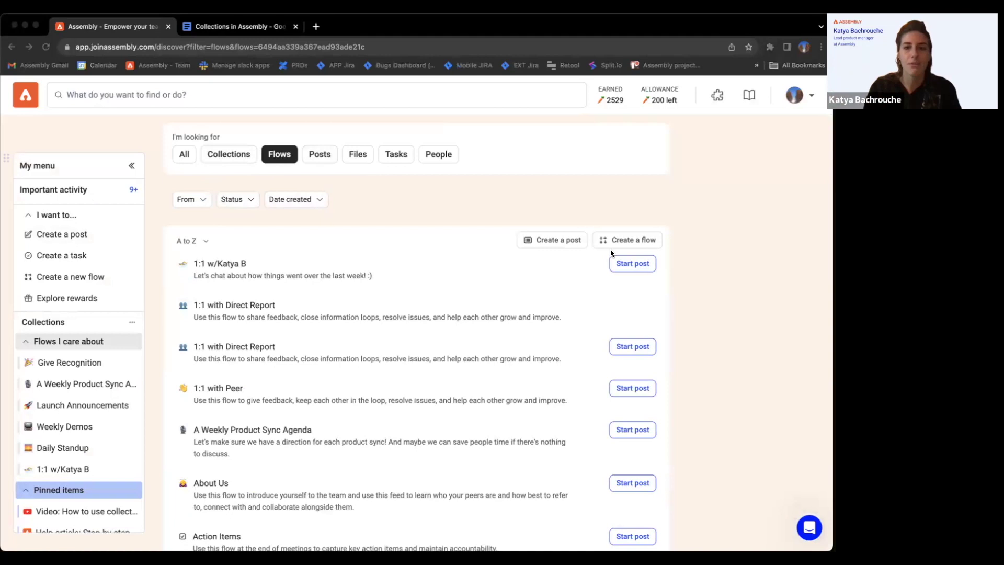
left_click(722, 229)
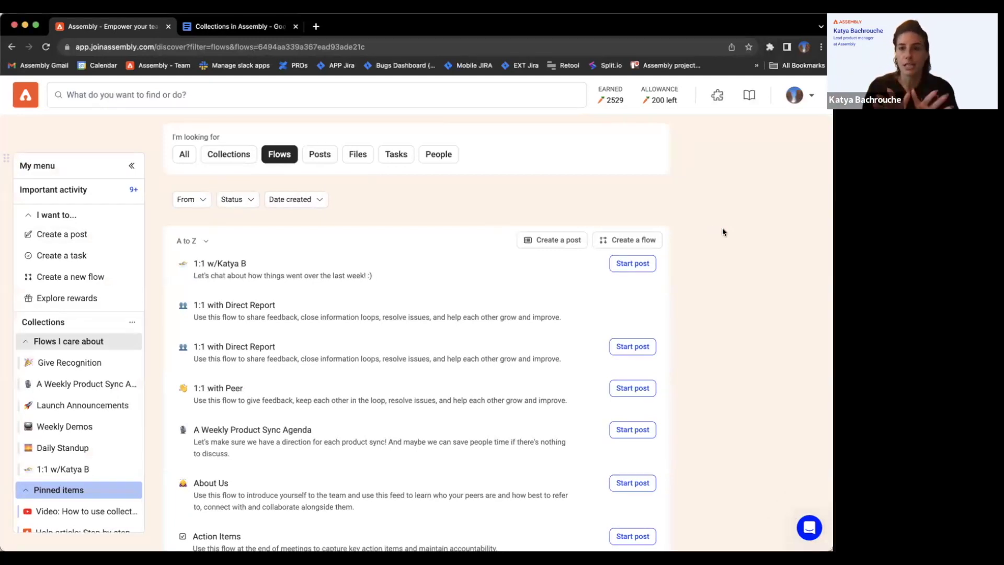
Step: Show all content types from the Upload flow, view the reply thread of its newest post, and return to the discover page
left_click(190, 154)
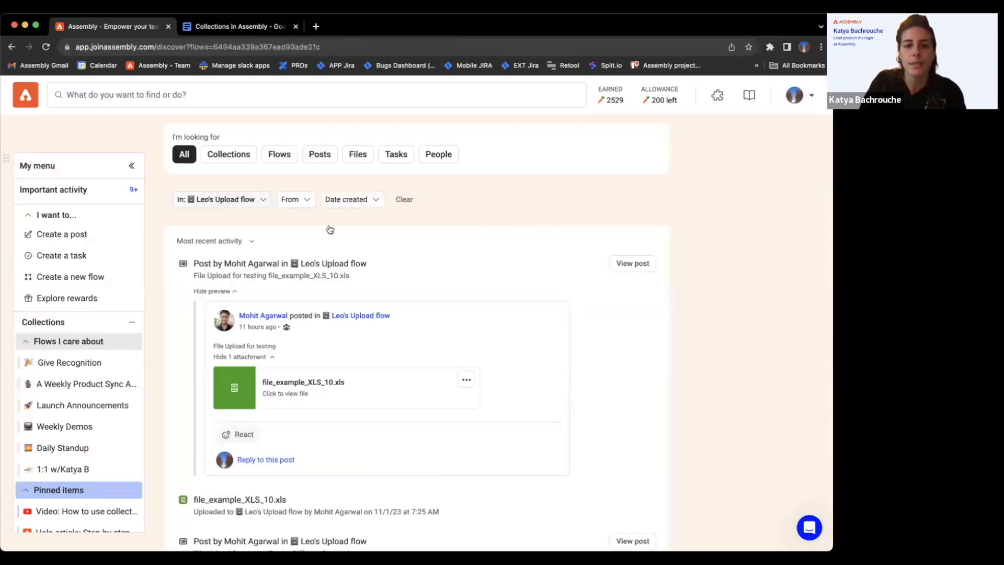
left_click(291, 460)
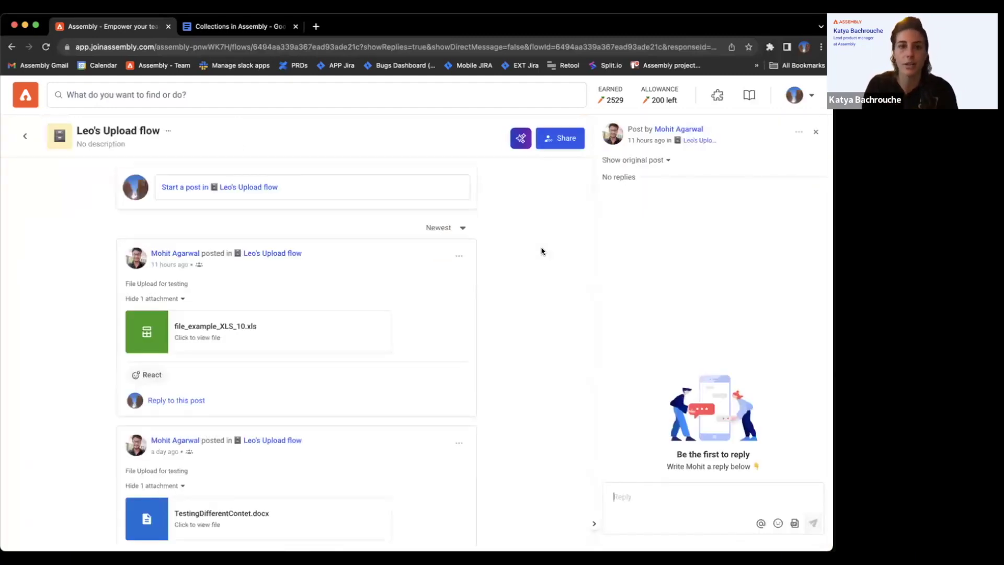
left_click(25, 138)
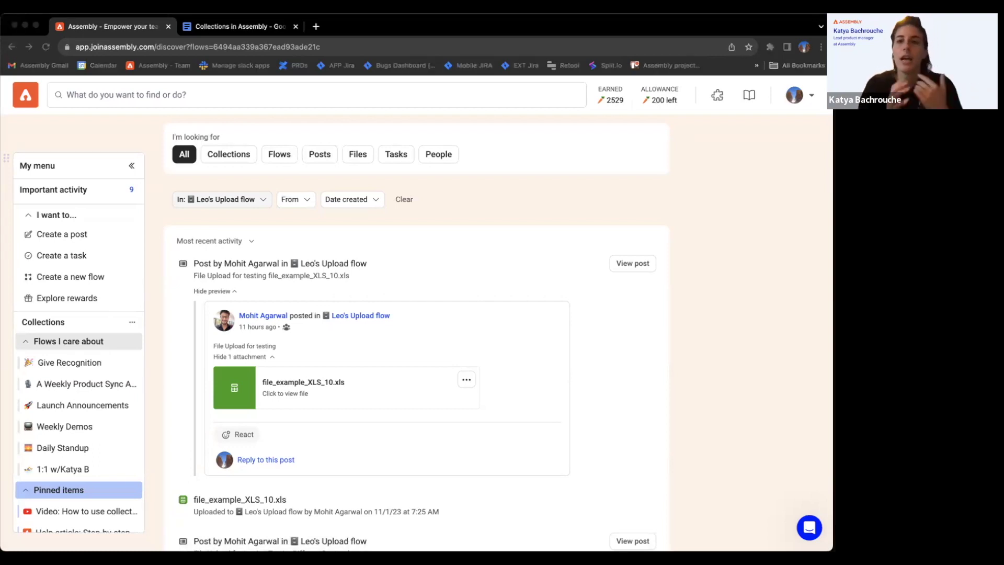
left_click(728, 150)
Step: Search the flow templates for "holiday" and for "contest", look over the contest templates, and close the template library
left_click(749, 95)
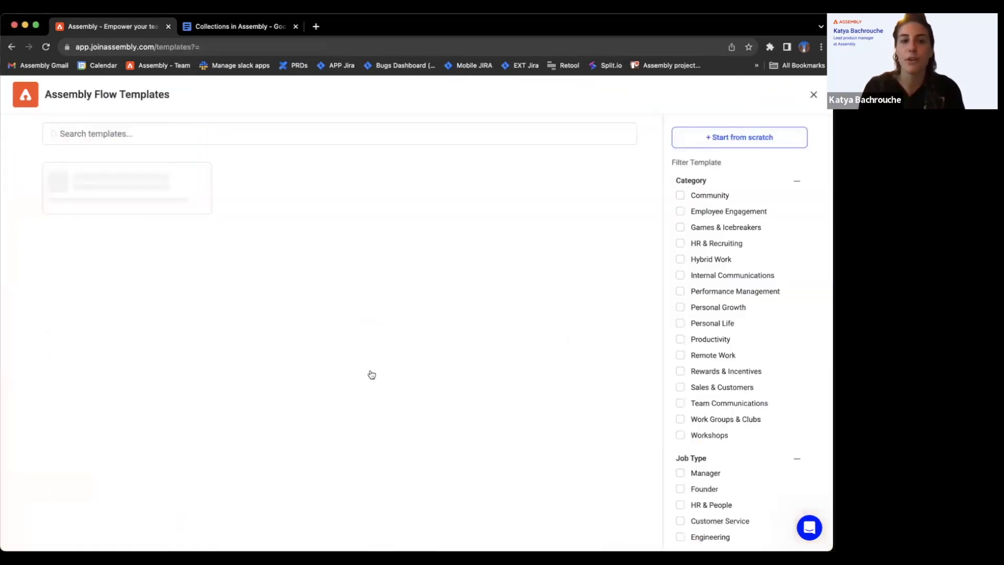
left_click(194, 136)
type("holiday")
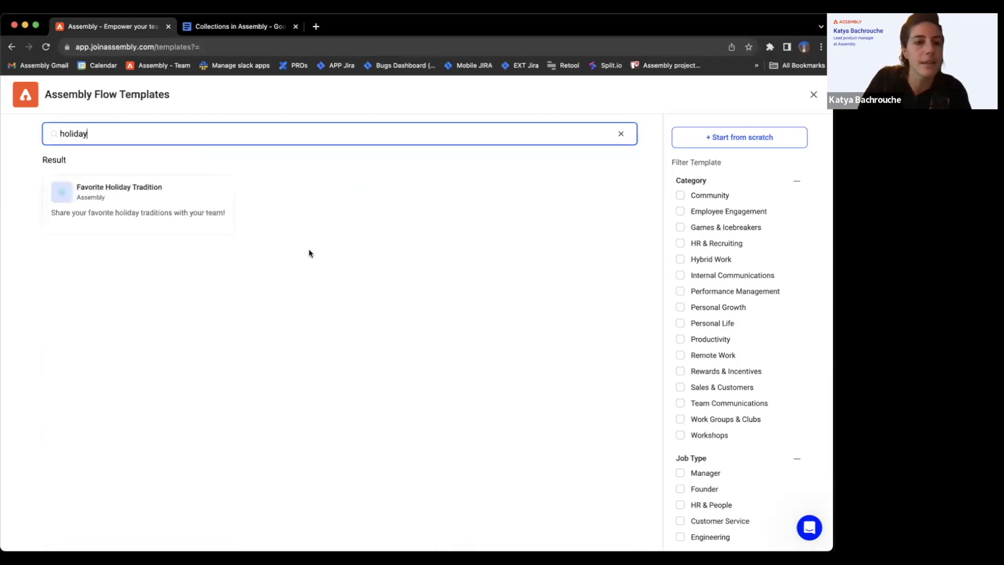
key("super+a")
type("contest")
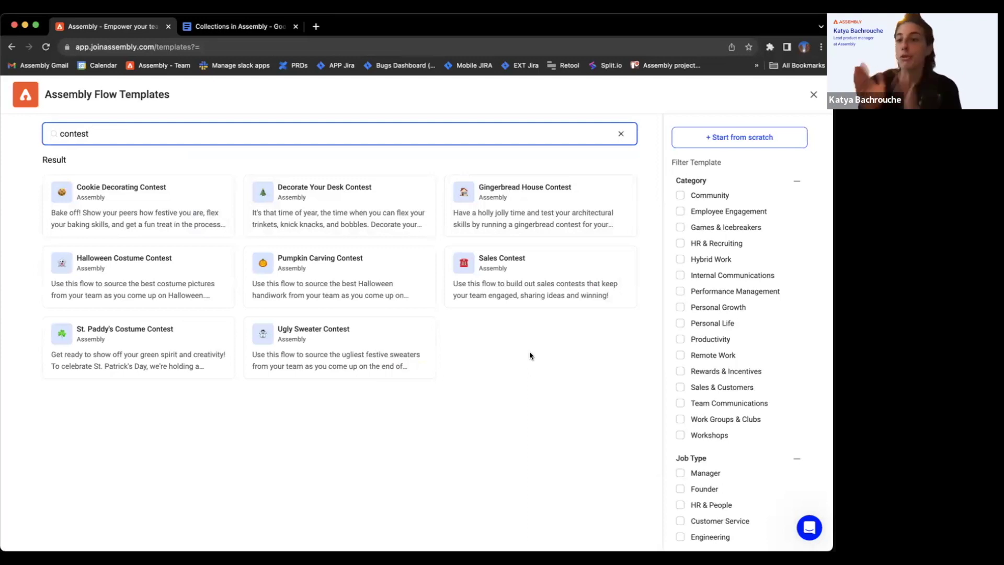
mouse_move(264, 190)
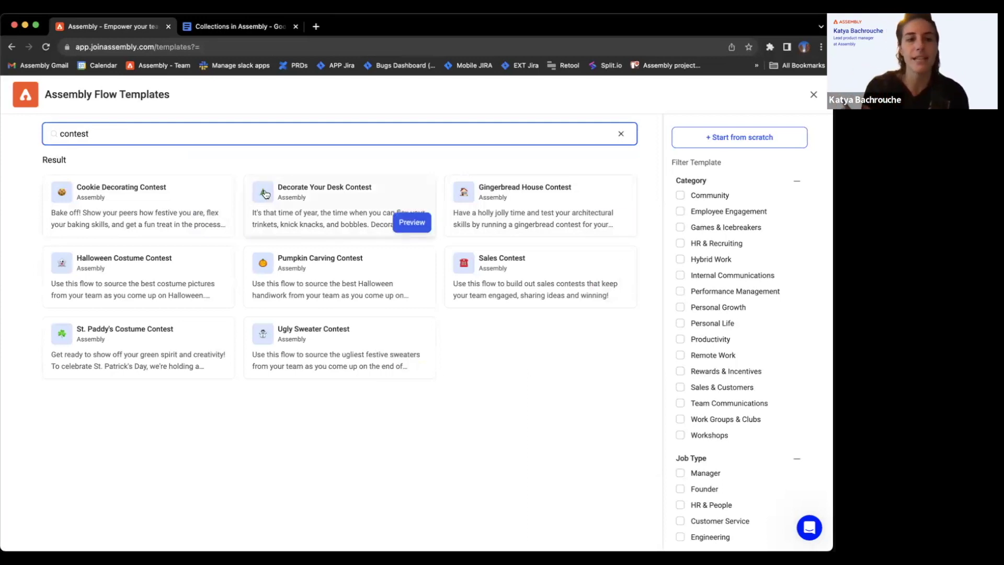
mouse_move(531, 185)
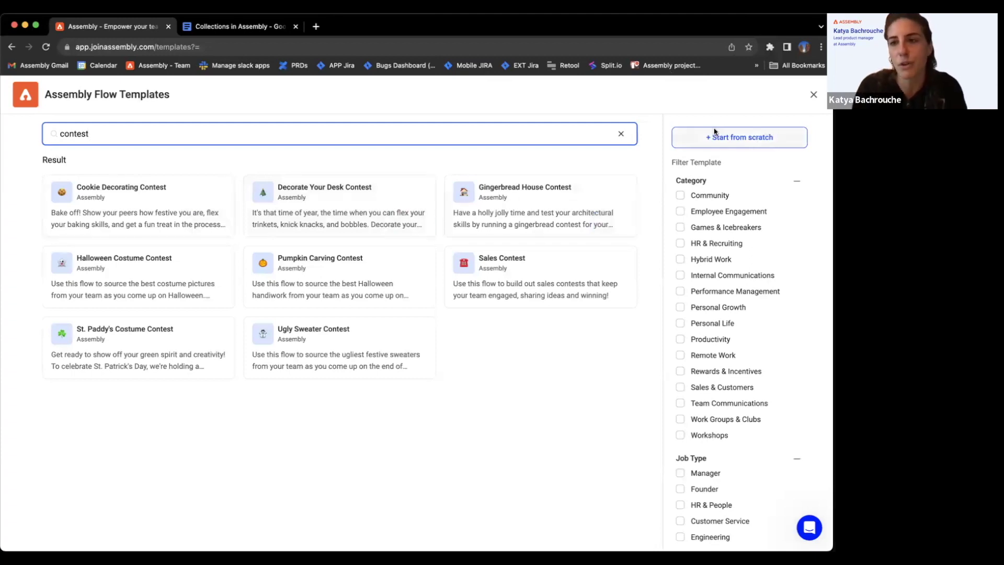
key("Escape")
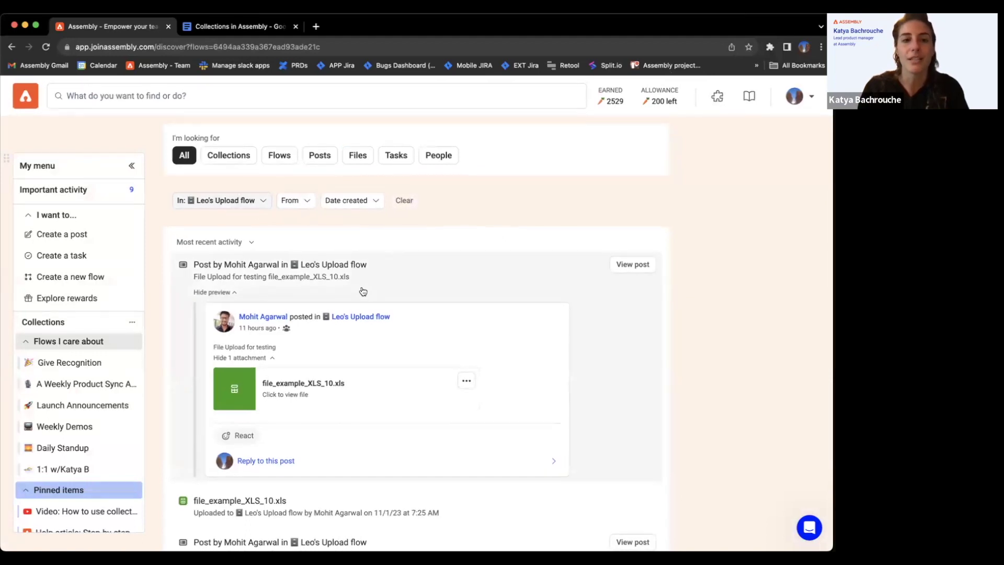
Step: Remove the Upload flow from the location filter on the discover page
left_click(261, 204)
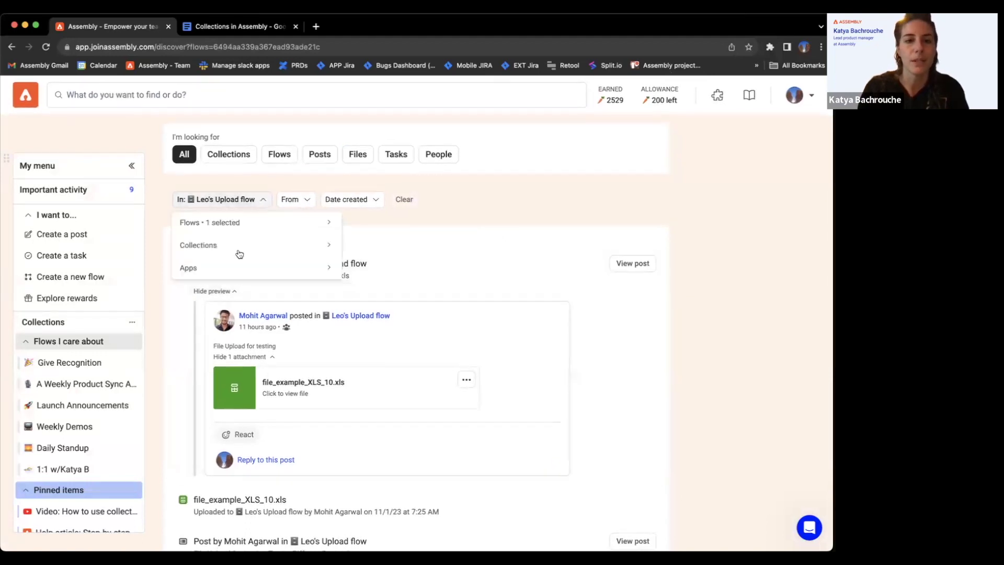
left_click(278, 222)
left_click(312, 355)
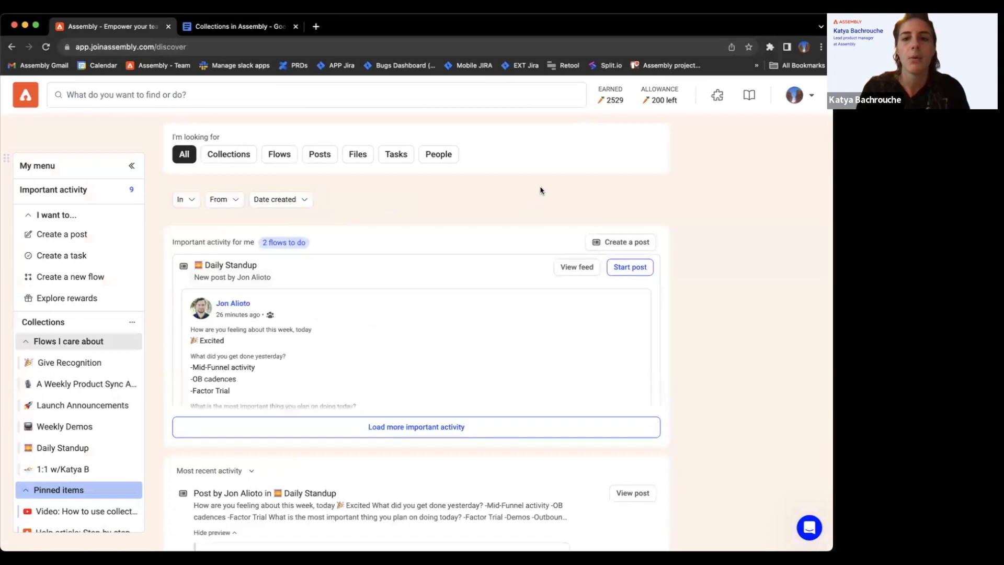
Step: Load more important activity and review the new Daily Standup and Weekly Demos posts
left_click(455, 430)
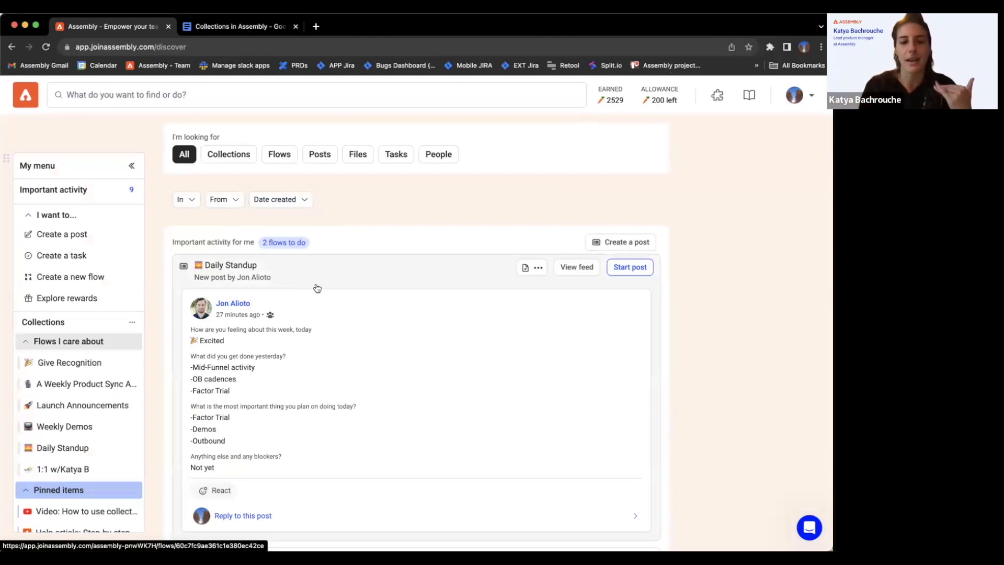
scroll(317, 288, "down", 7)
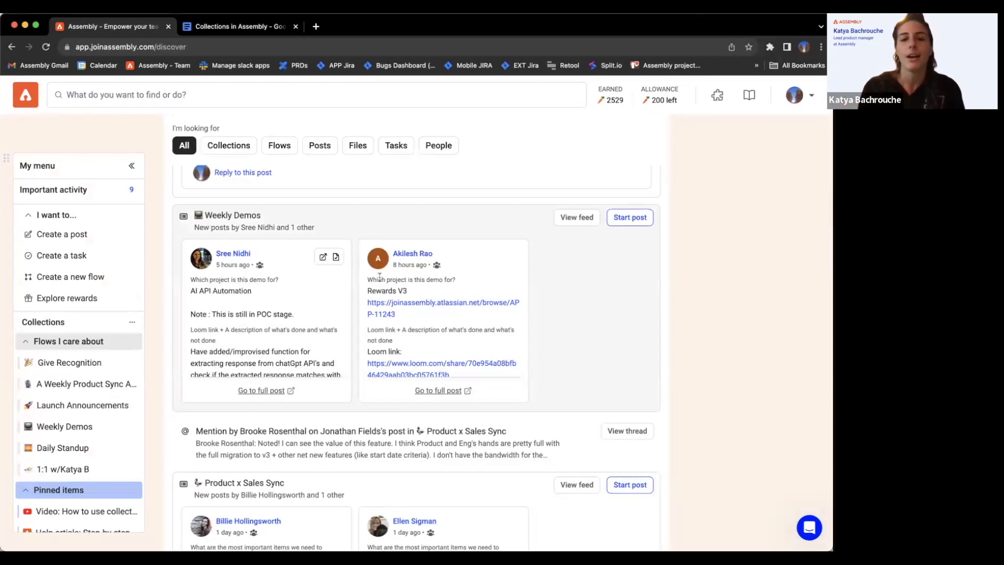
scroll(414, 286, "up", 1)
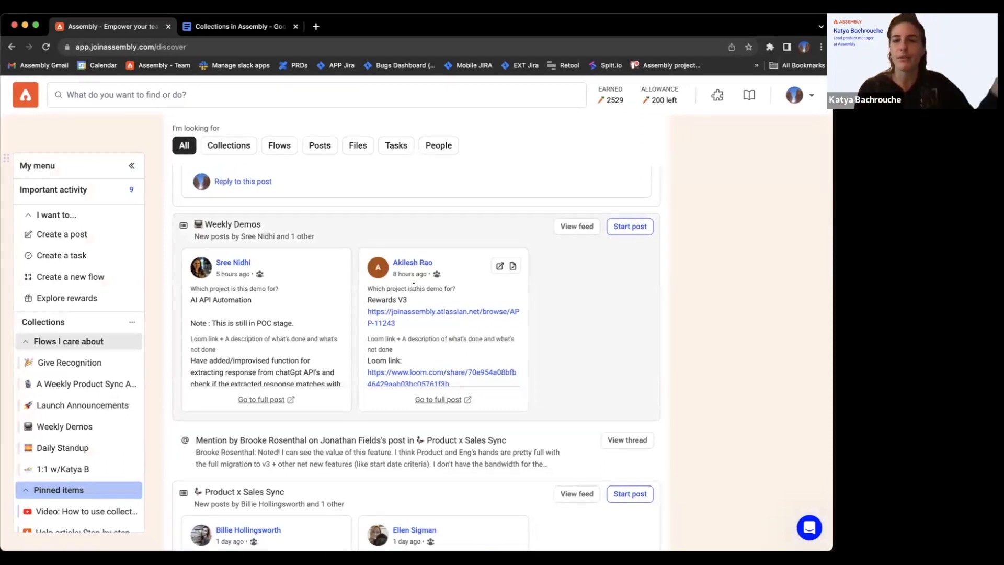